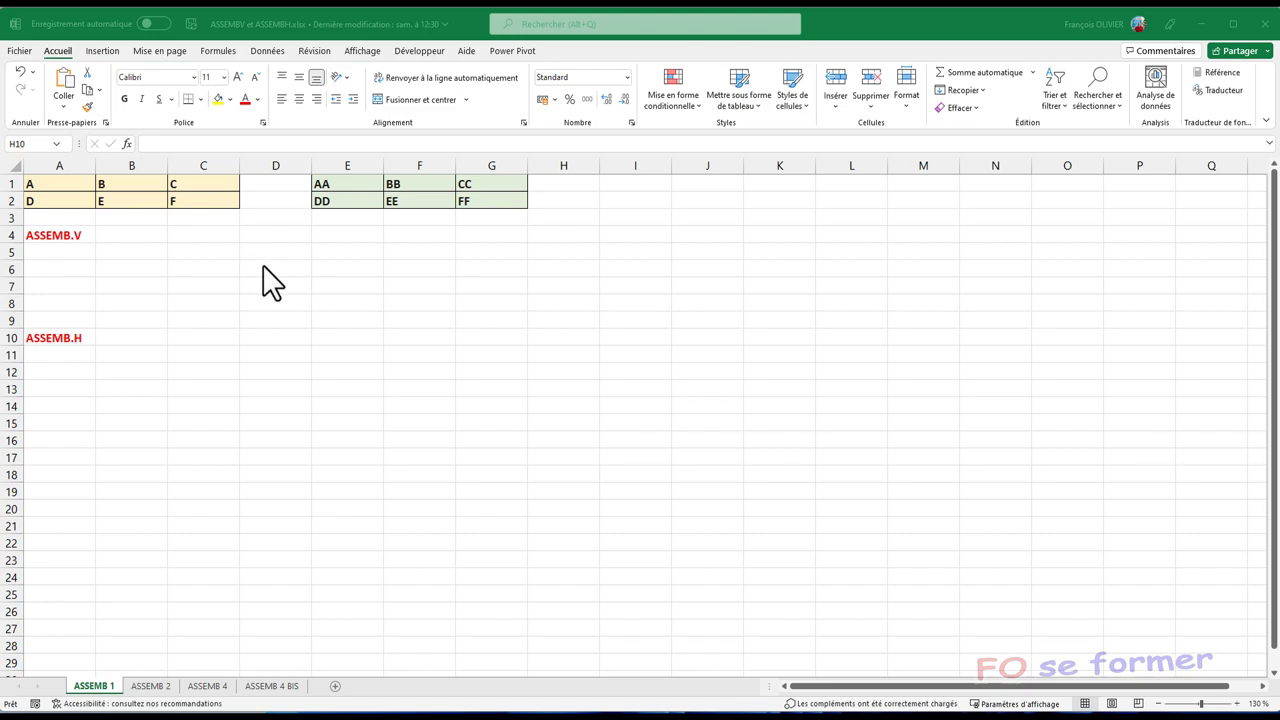
Step: View the account and product information in the File view, then return to the worksheet
{"action": "left_click", "coordinate": [18, 52]}
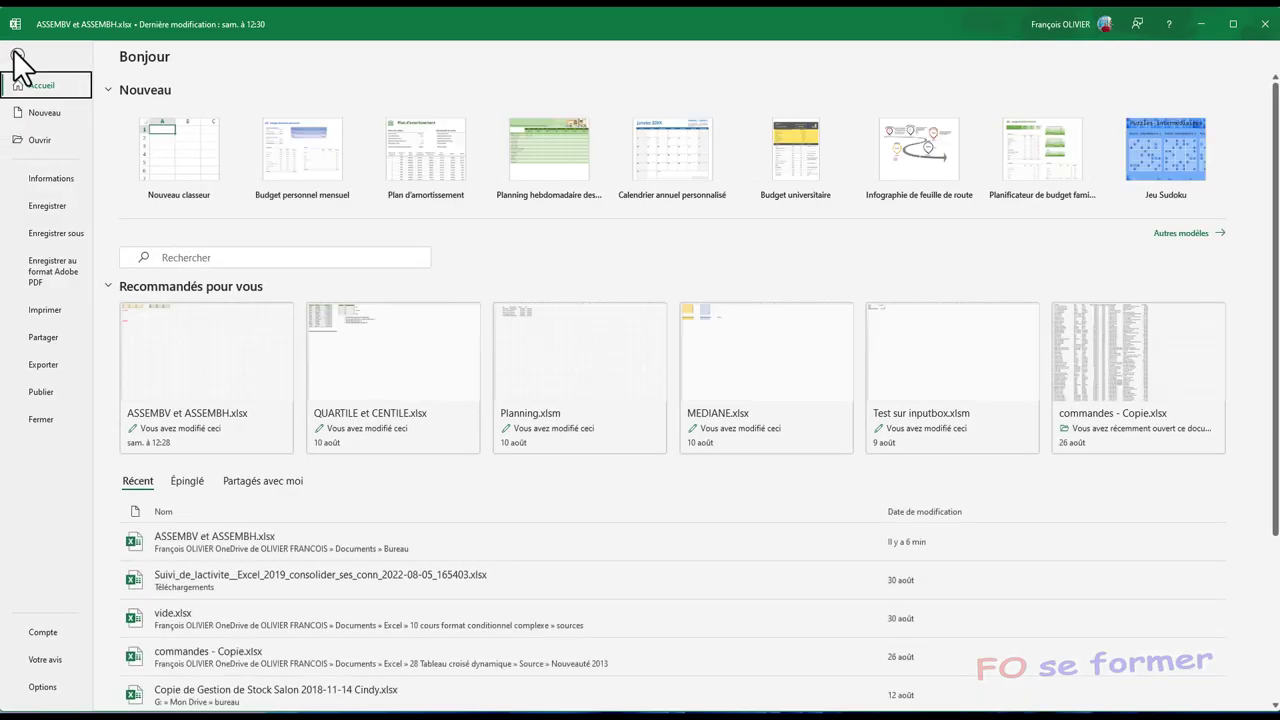
{"action": "left_click", "coordinate": [38, 632]}
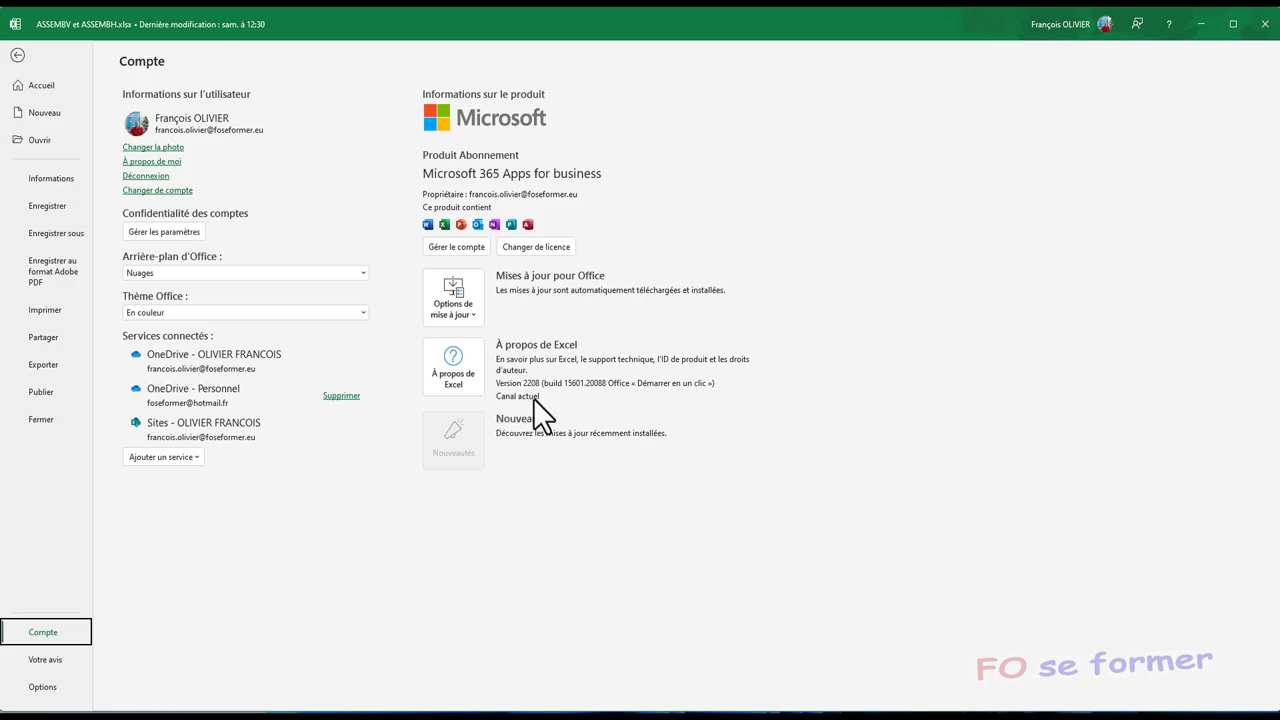
{"action": "left_click", "coordinate": [17, 56]}
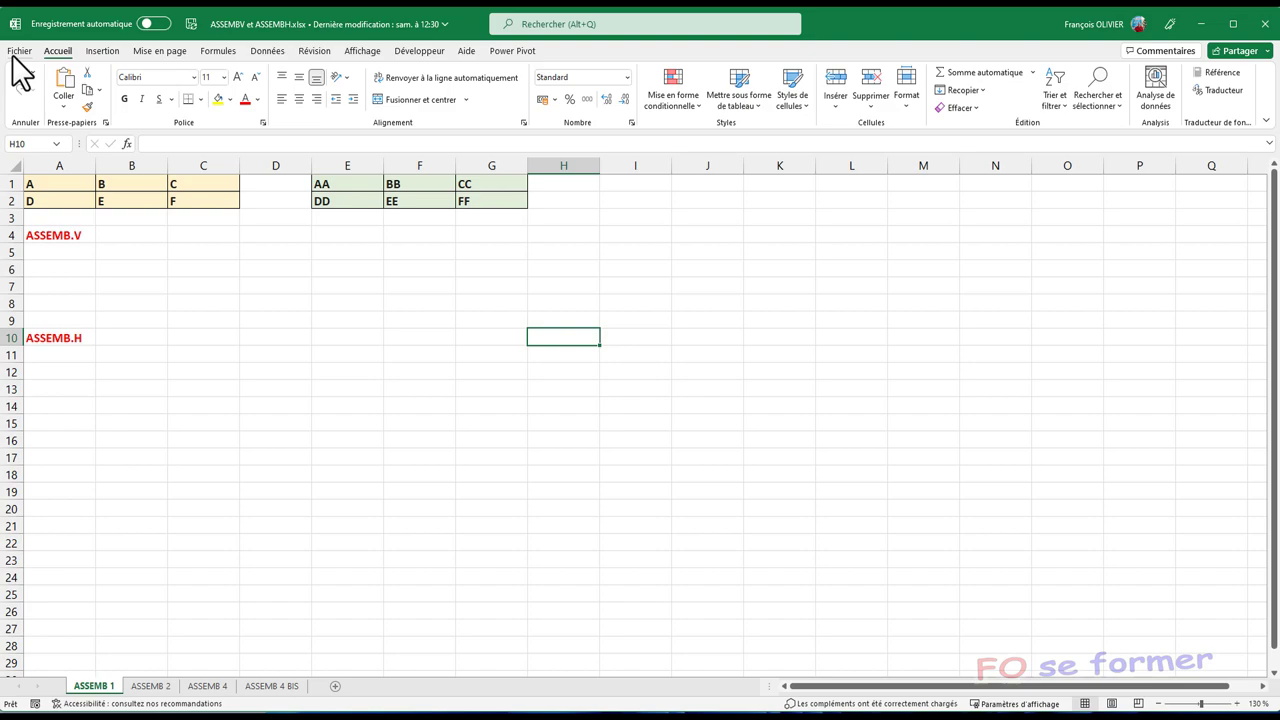
Step: Check that ASSEMB.V is listed under Formules > Recherche et référence
{"action": "left_click", "coordinate": [214, 51]}
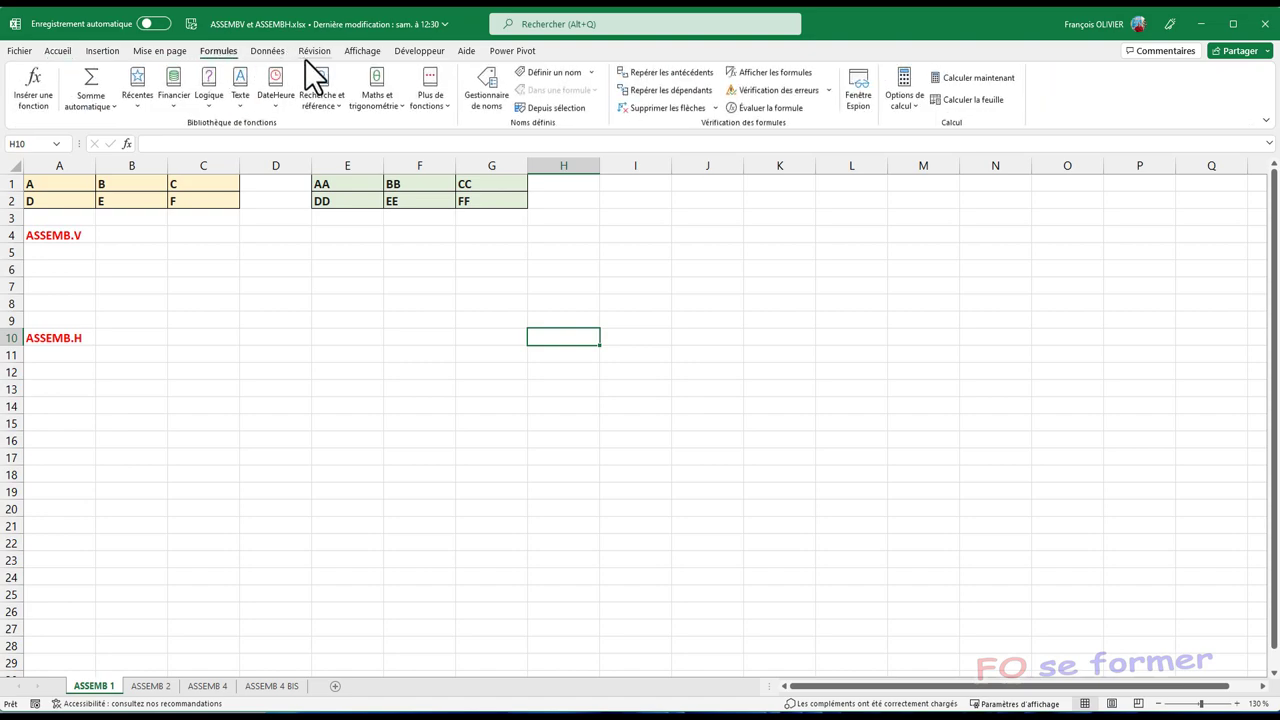
{"action": "left_click", "coordinate": [322, 105]}
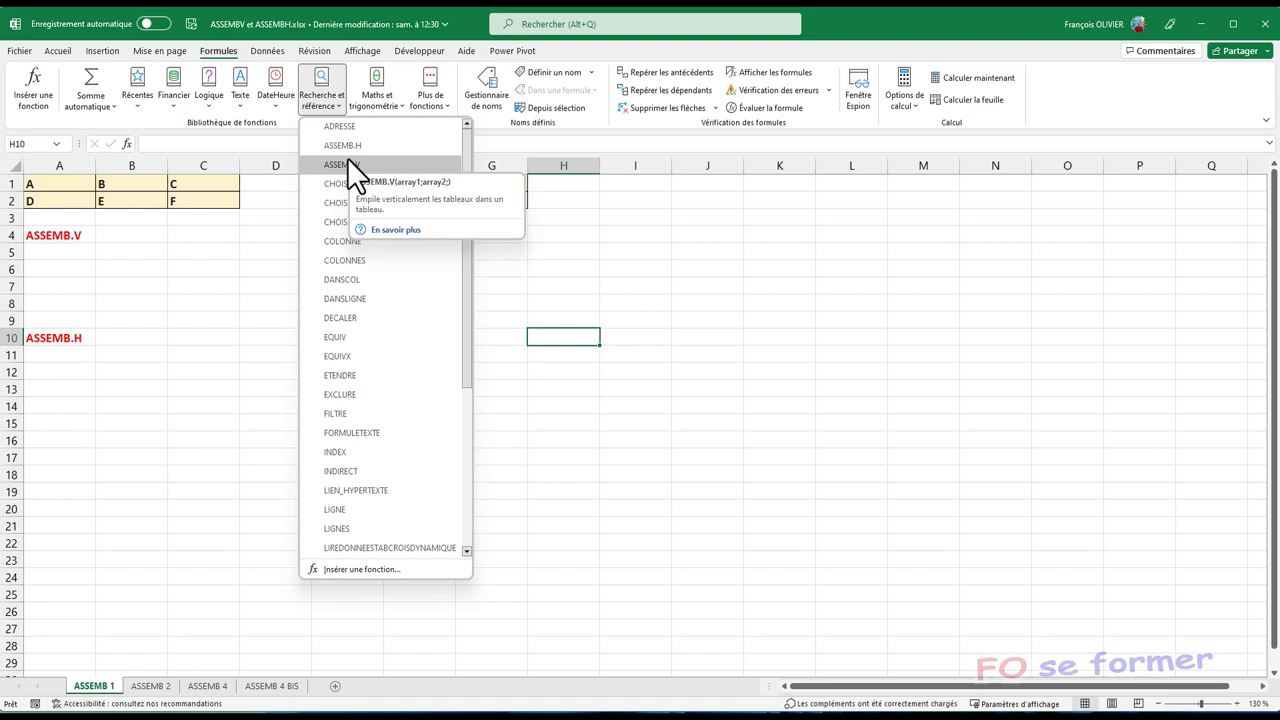
{"action": "left_click", "coordinate": [100, 530]}
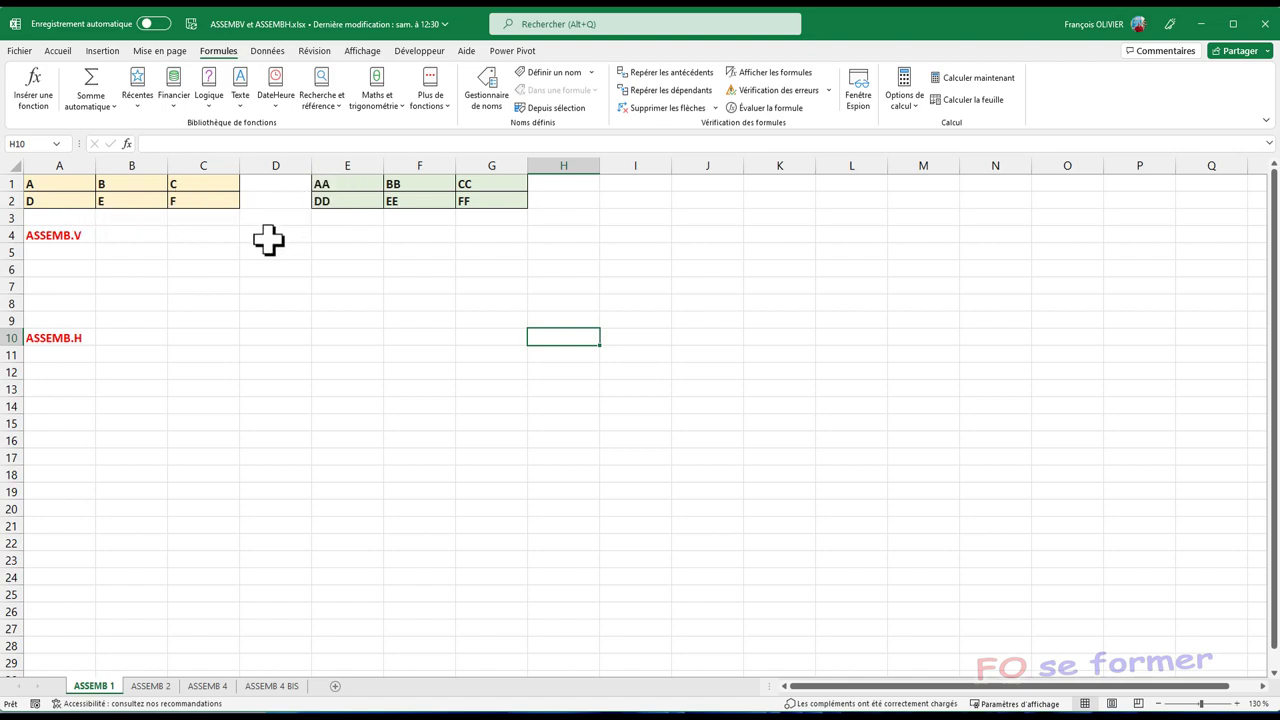
Step: Enter =ASSEMB.V(A1:C2;E1:G2) in A5 via its argument form, stacking A–F above AA–FF
{"action": "left_click", "coordinate": [70, 254]}
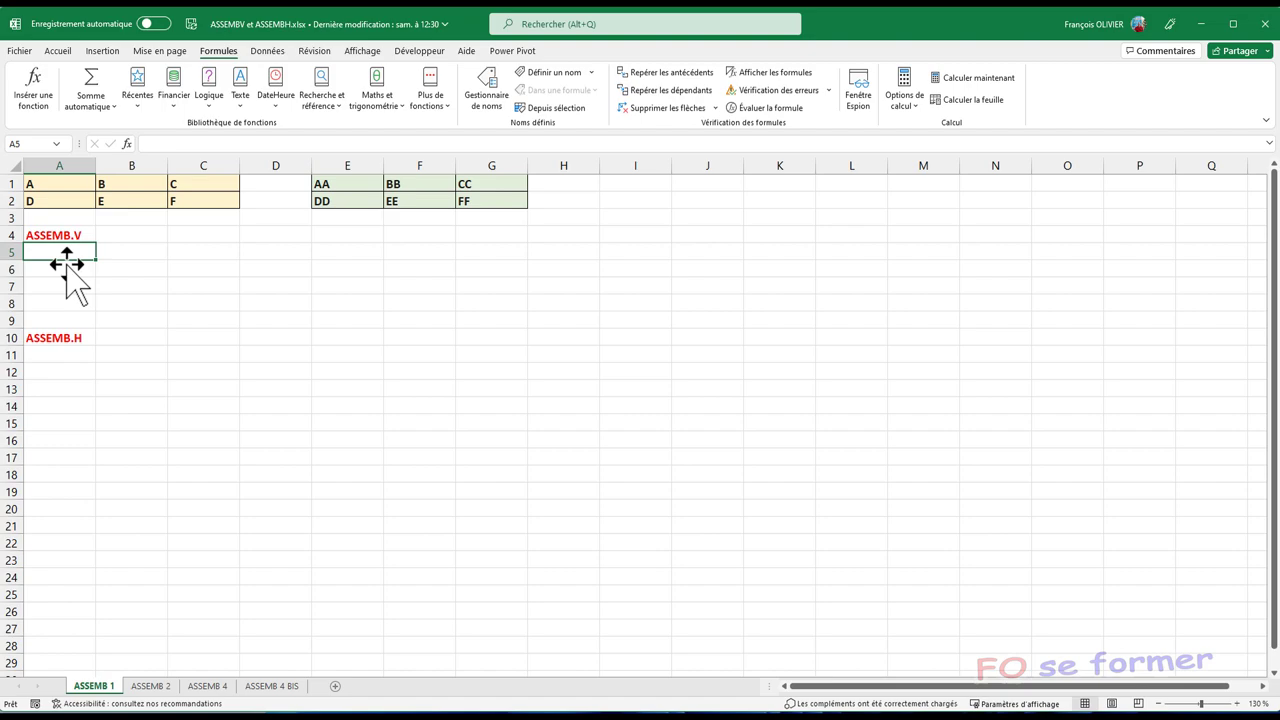
{"action": "type", "text": "="}
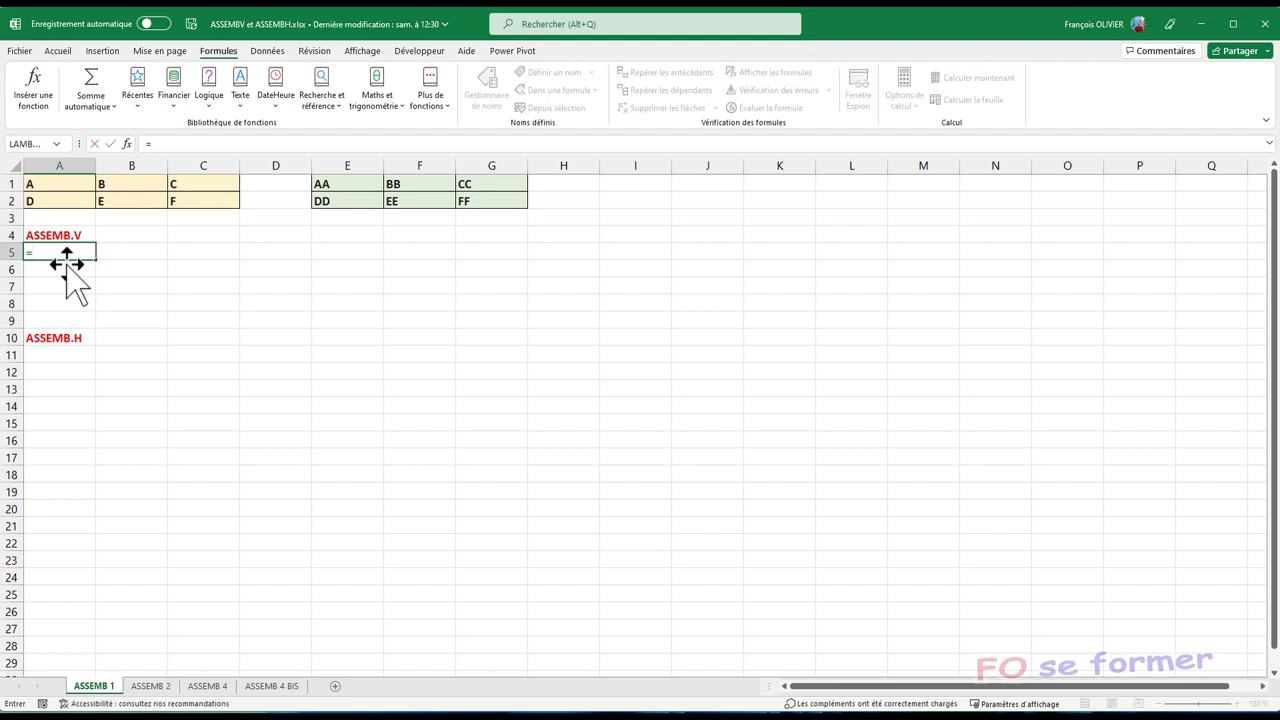
{"action": "type", "text": "as"}
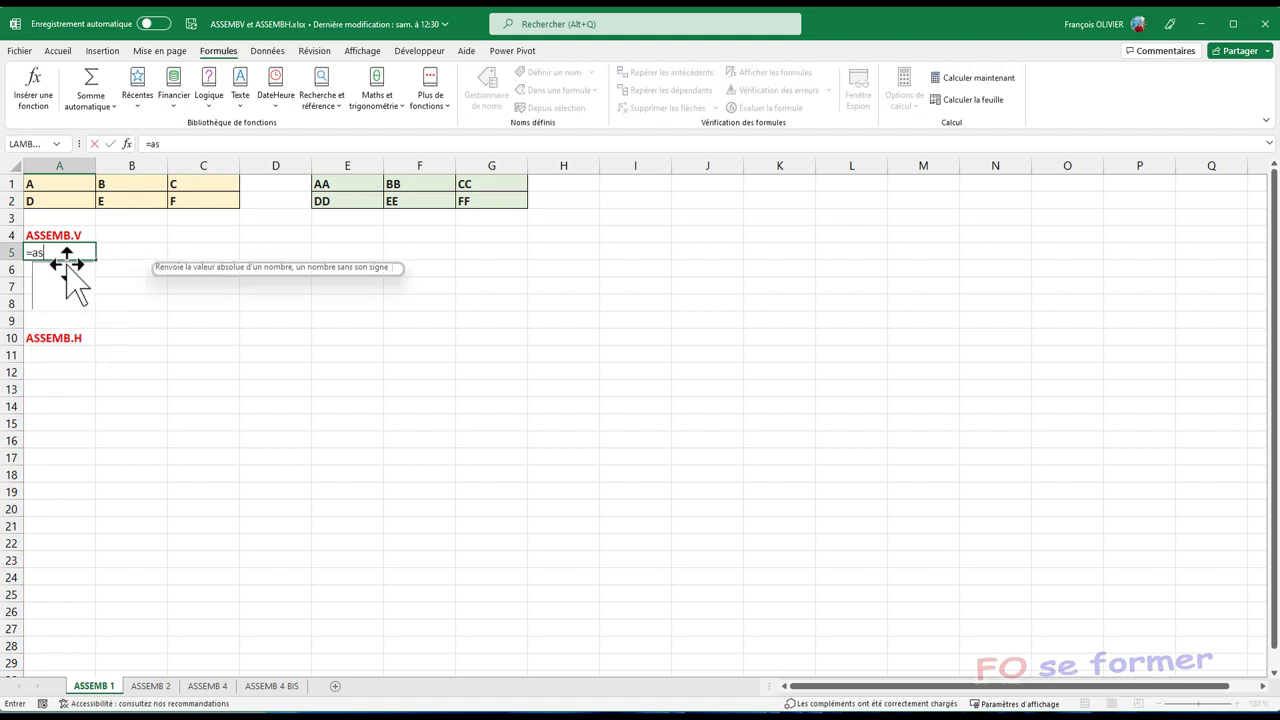
{"action": "type", "text": "s"}
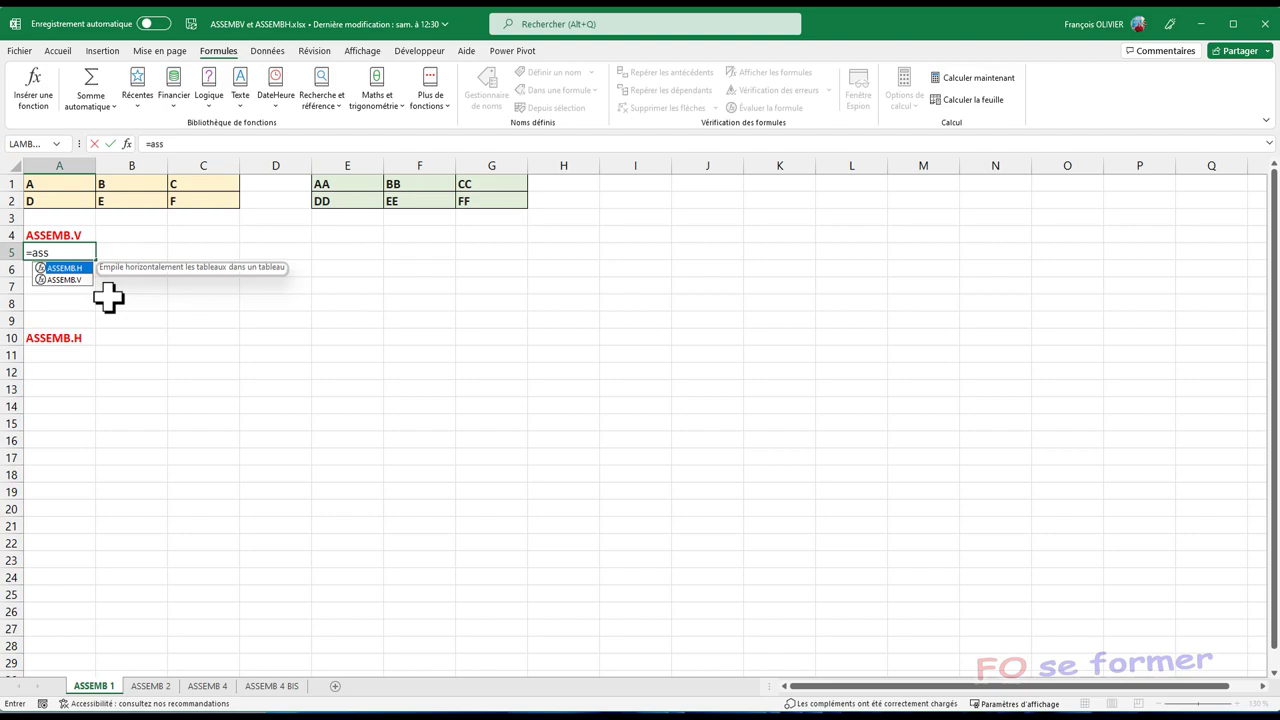
{"action": "type", "text": "em"}
{"action": "type", "text": "b,"}
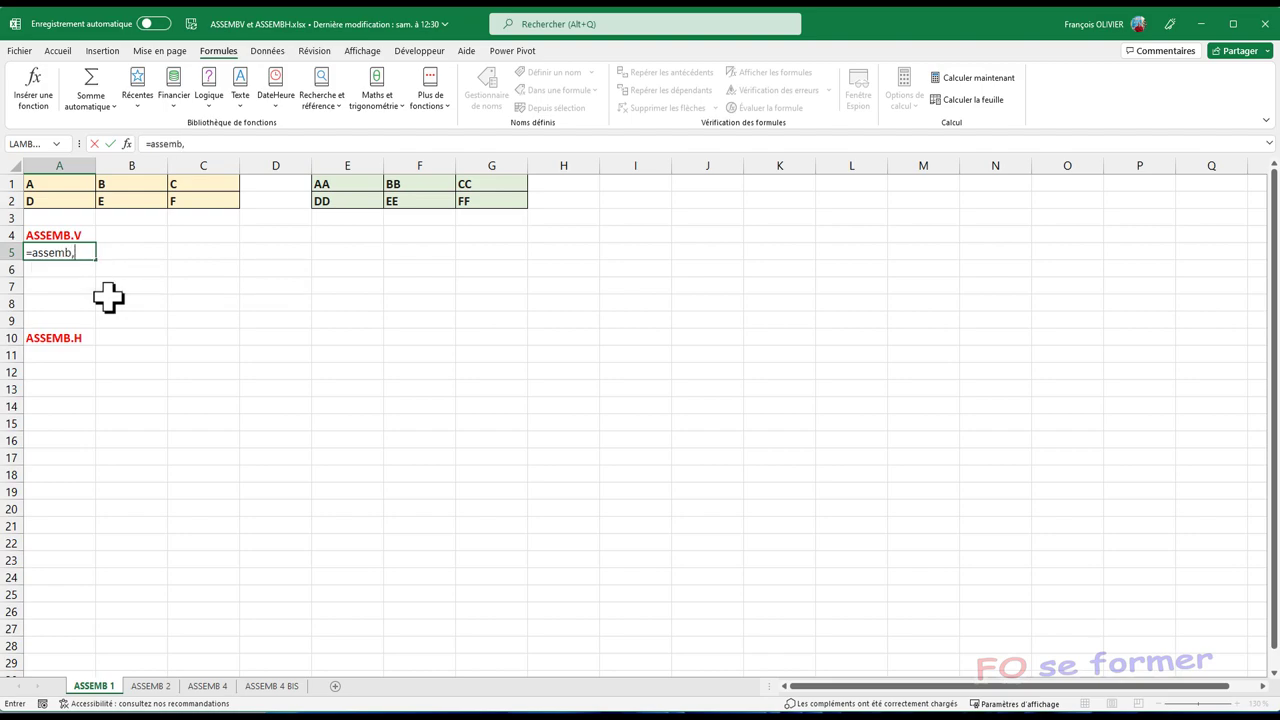
{"action": "key", "text": "BackSpace"}
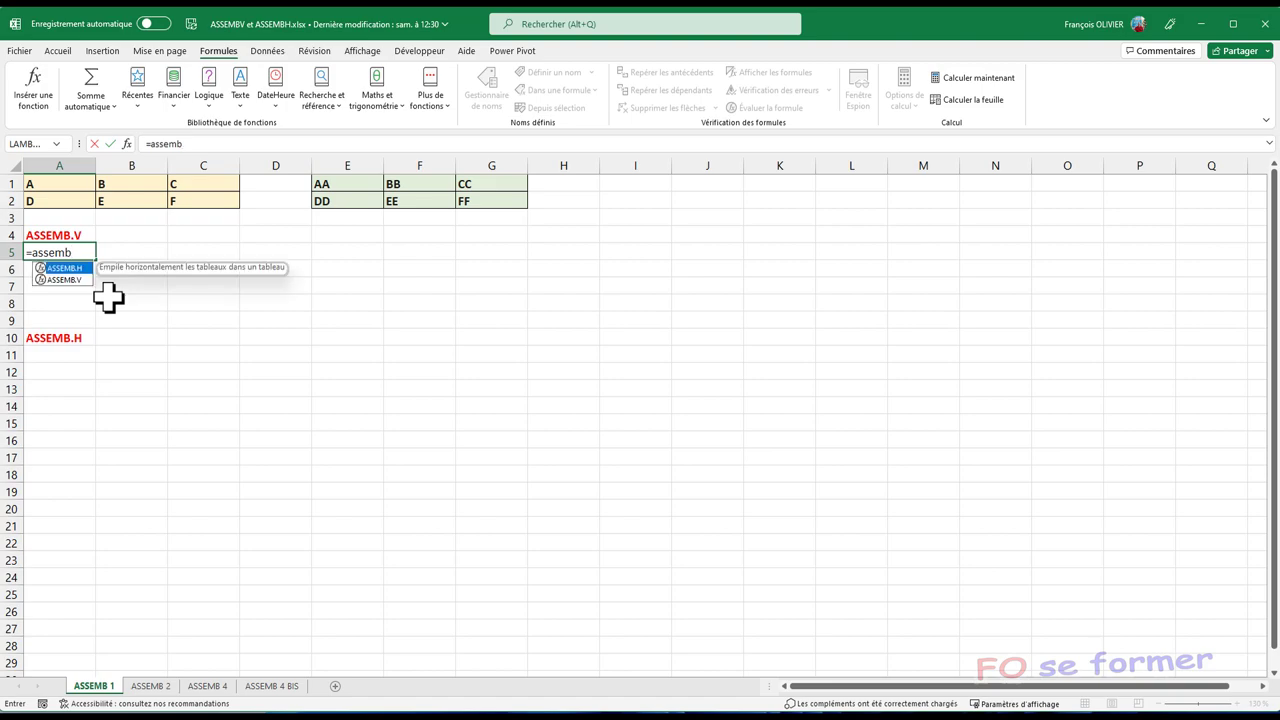
{"action": "type", "text": ".v"}
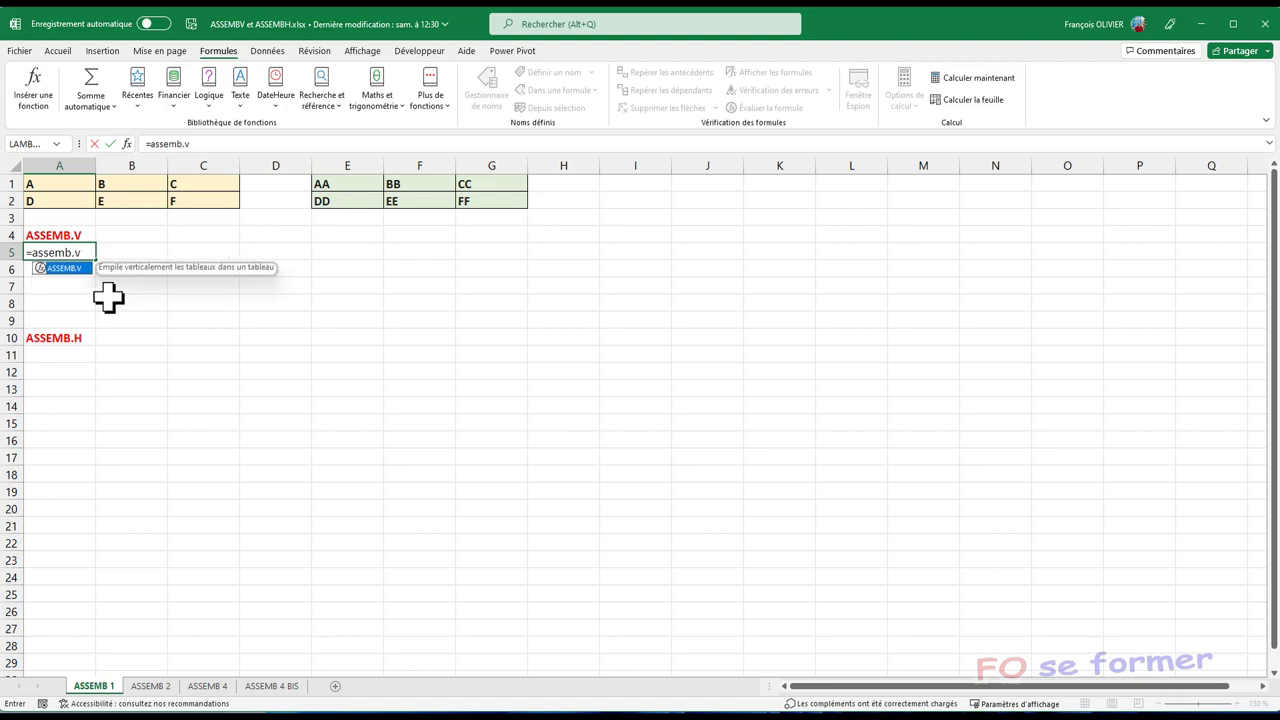
{"action": "type", "text": "("}
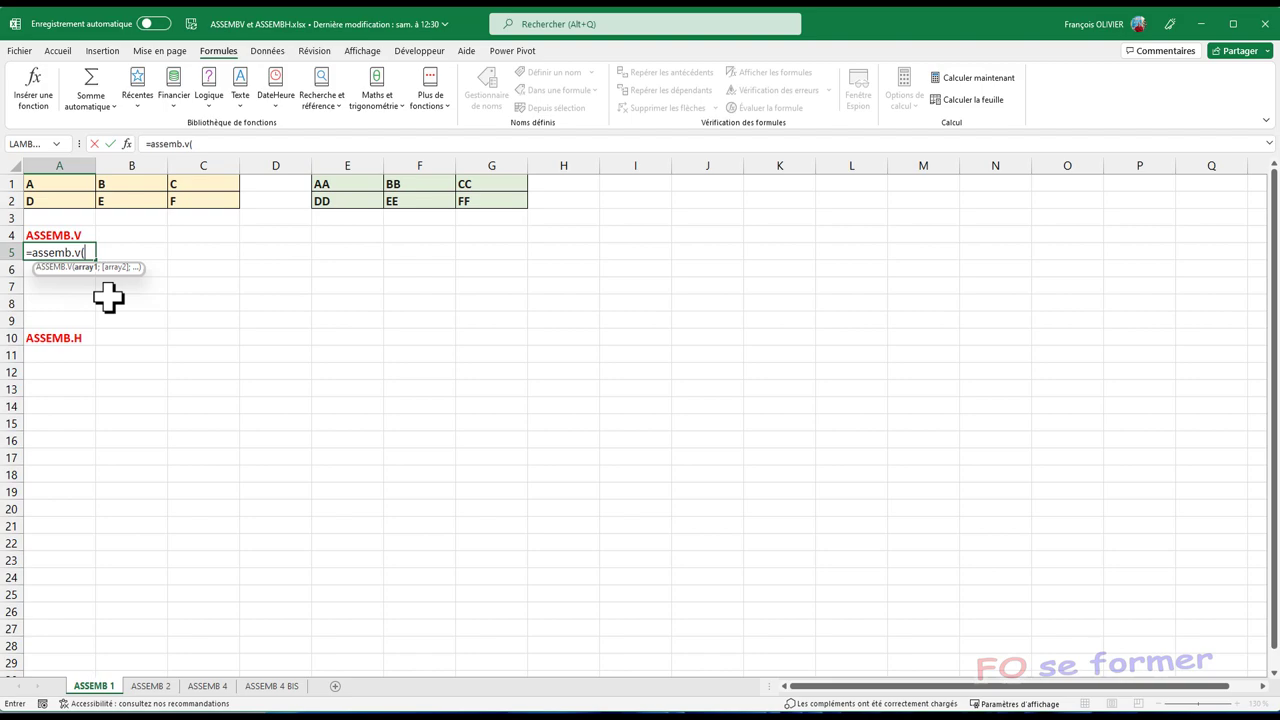
{"action": "left_click", "coordinate": [127, 143]}
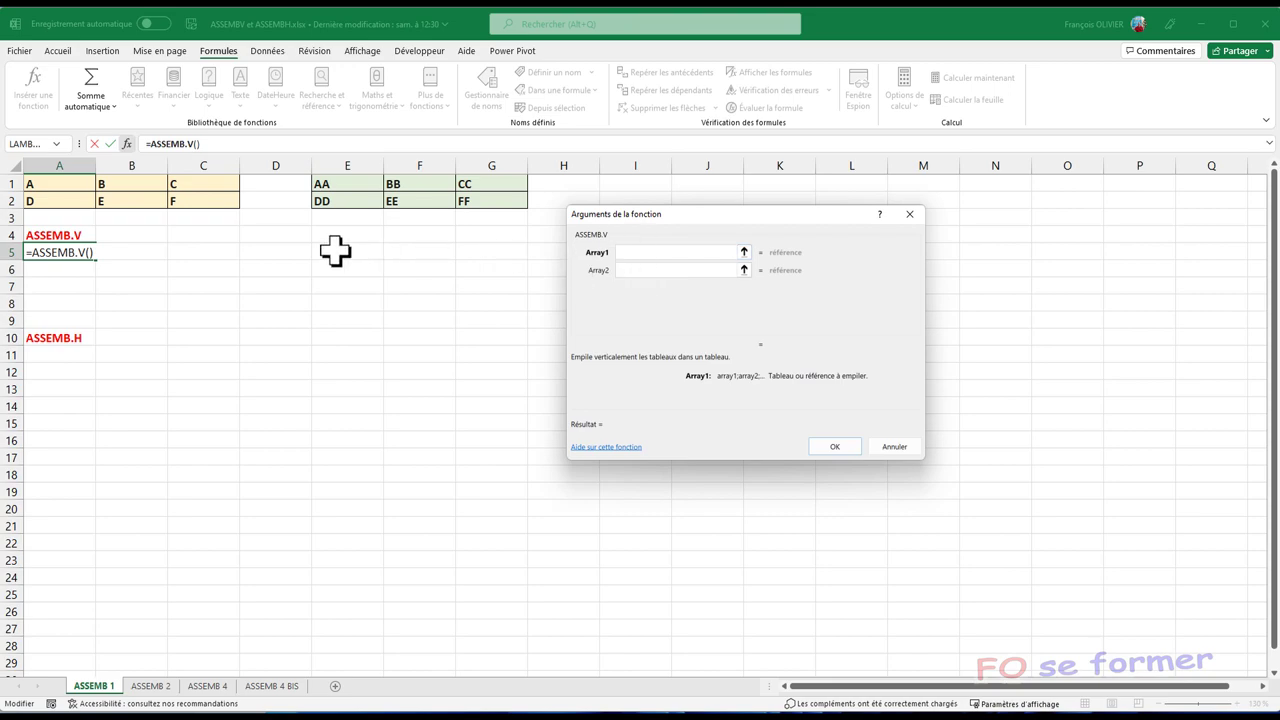
{"action": "left_click_drag", "start_coordinate": [72, 186], "coordinate": [186, 206]}
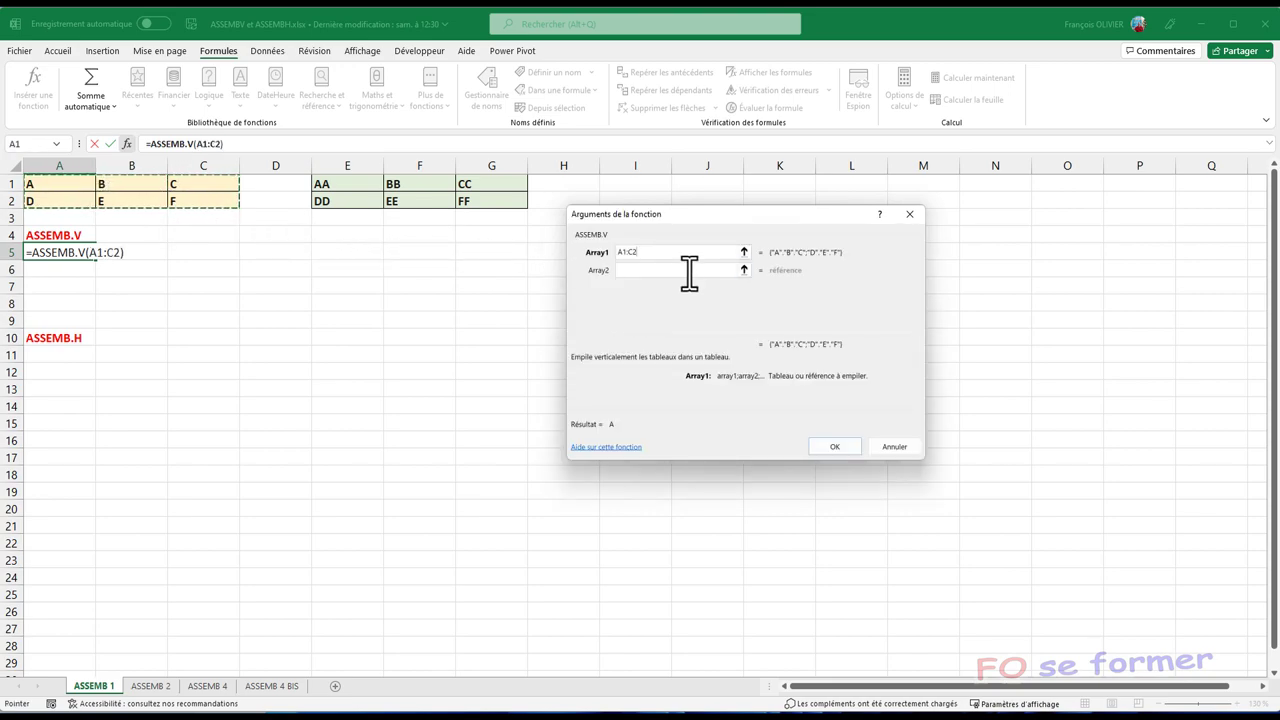
{"action": "left_click", "coordinate": [685, 270]}
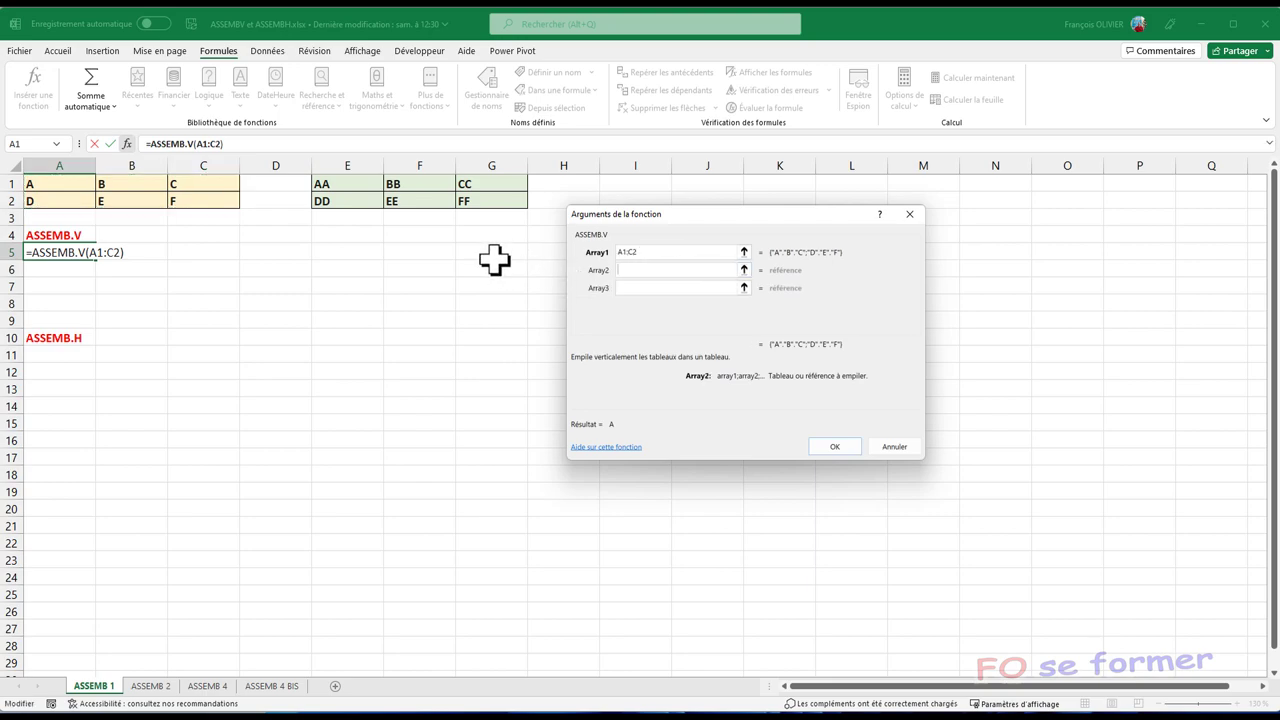
{"action": "left_click", "coordinate": [346, 183]}
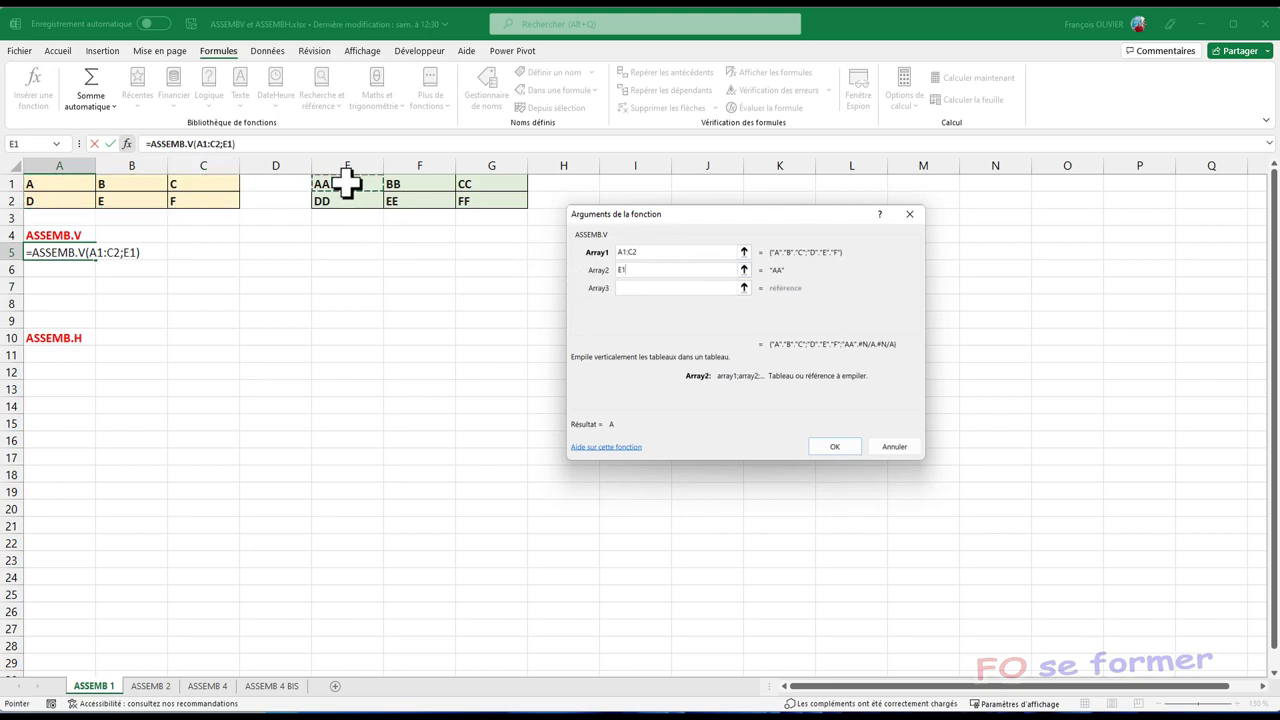
{"action": "left_click_drag", "start_coordinate": [346, 183], "coordinate": [470, 200]}
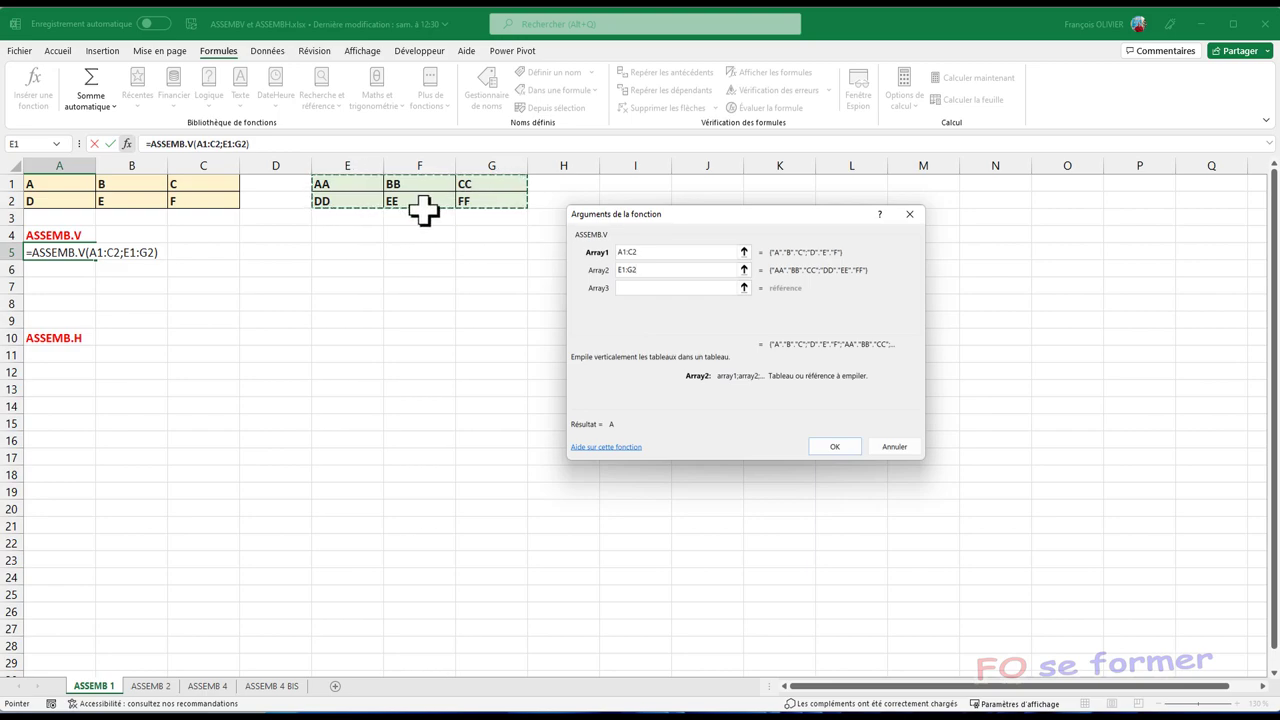
{"action": "left_click", "coordinate": [825, 450]}
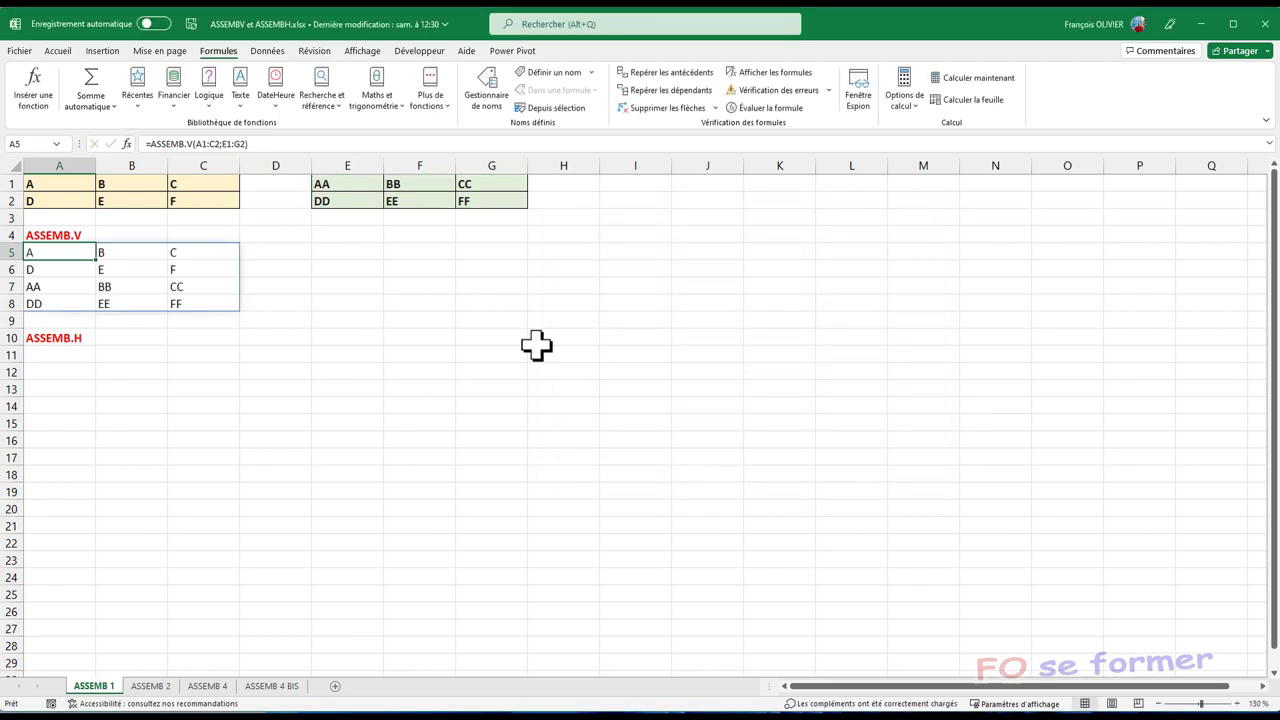
Step: Enter =ASSEMB.H(A1:C2;E1:G2) in A11 via its argument form, placing the ranges side by side
{"action": "left_click", "coordinate": [60, 352]}
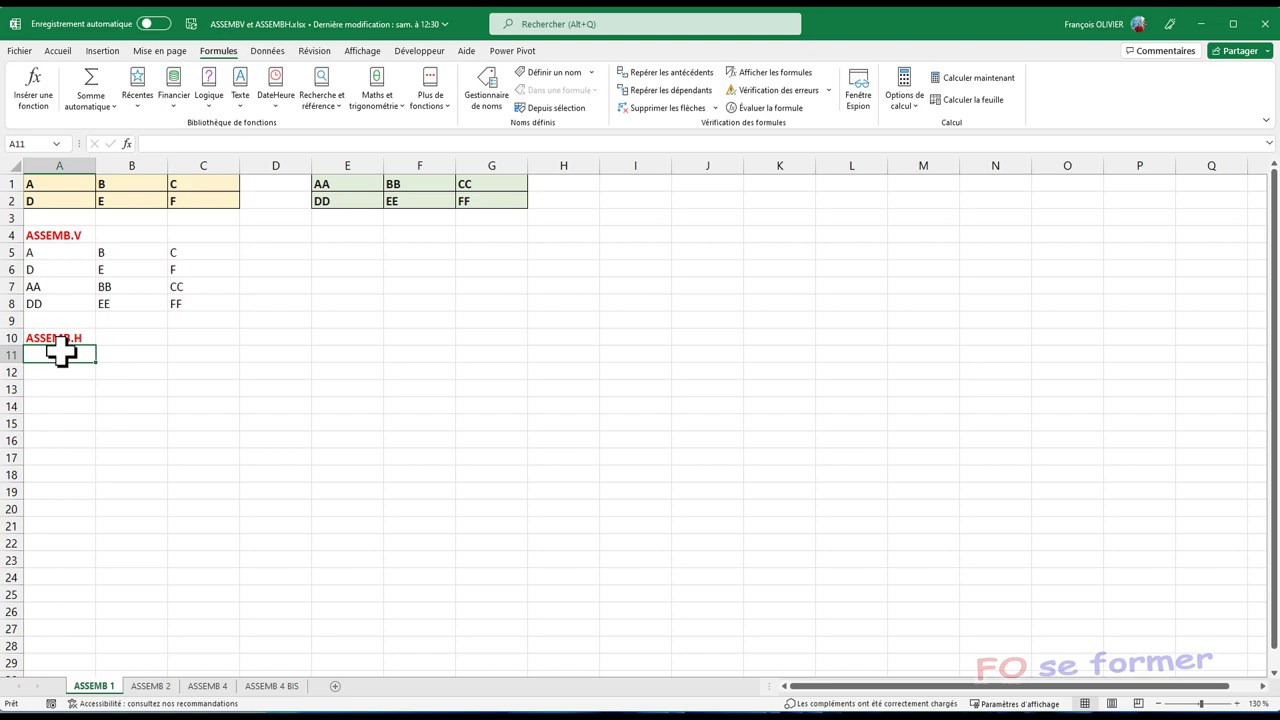
{"action": "type", "text": "=a"}
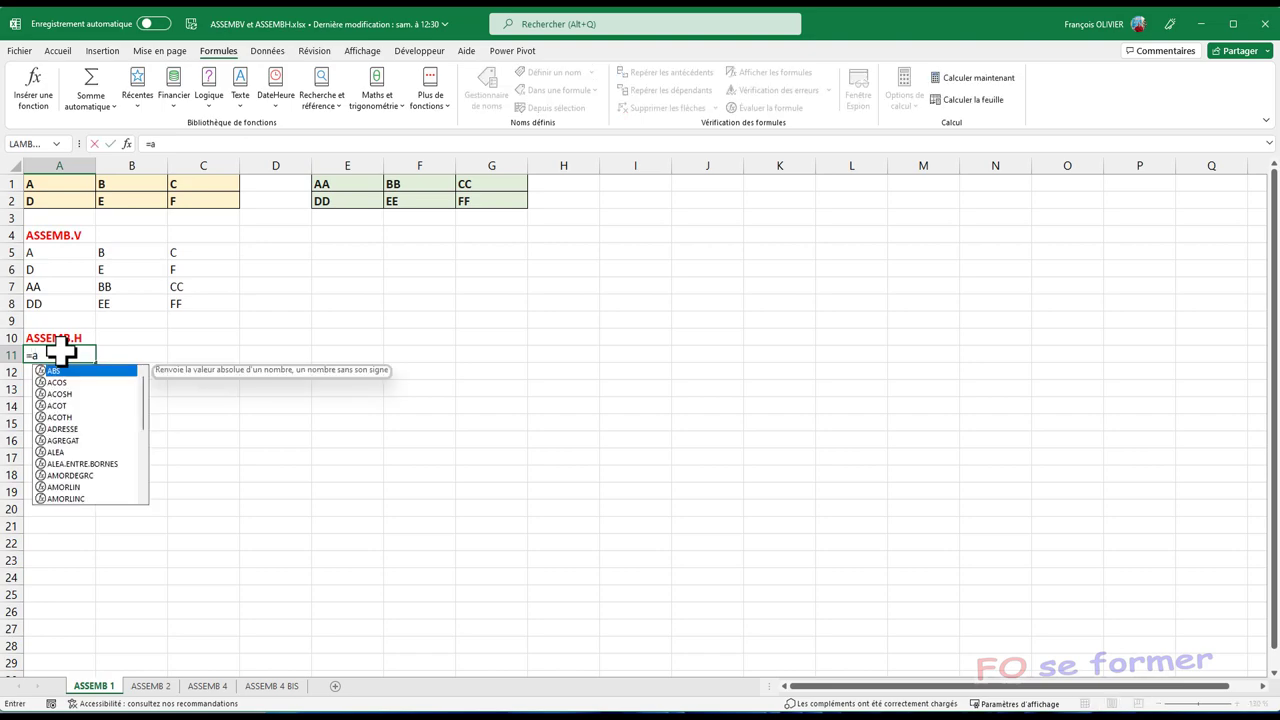
{"action": "type", "text": "s"}
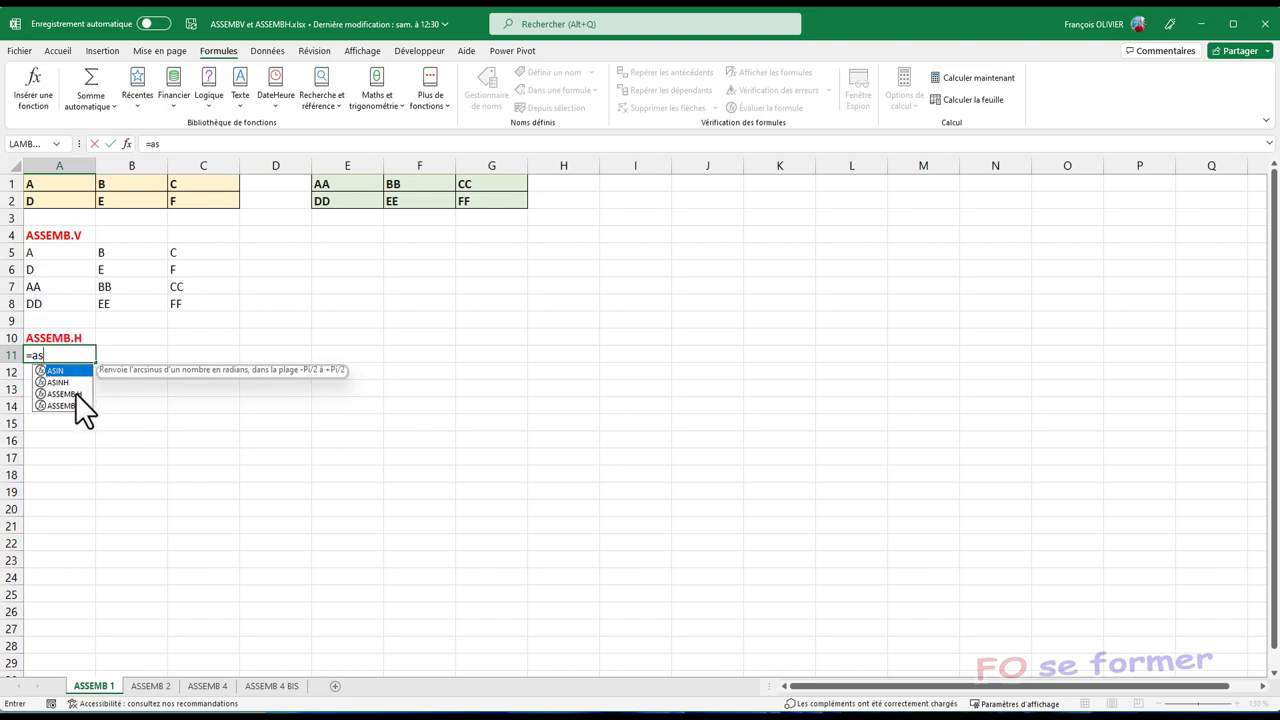
{"action": "double_click", "coordinate": [75, 393]}
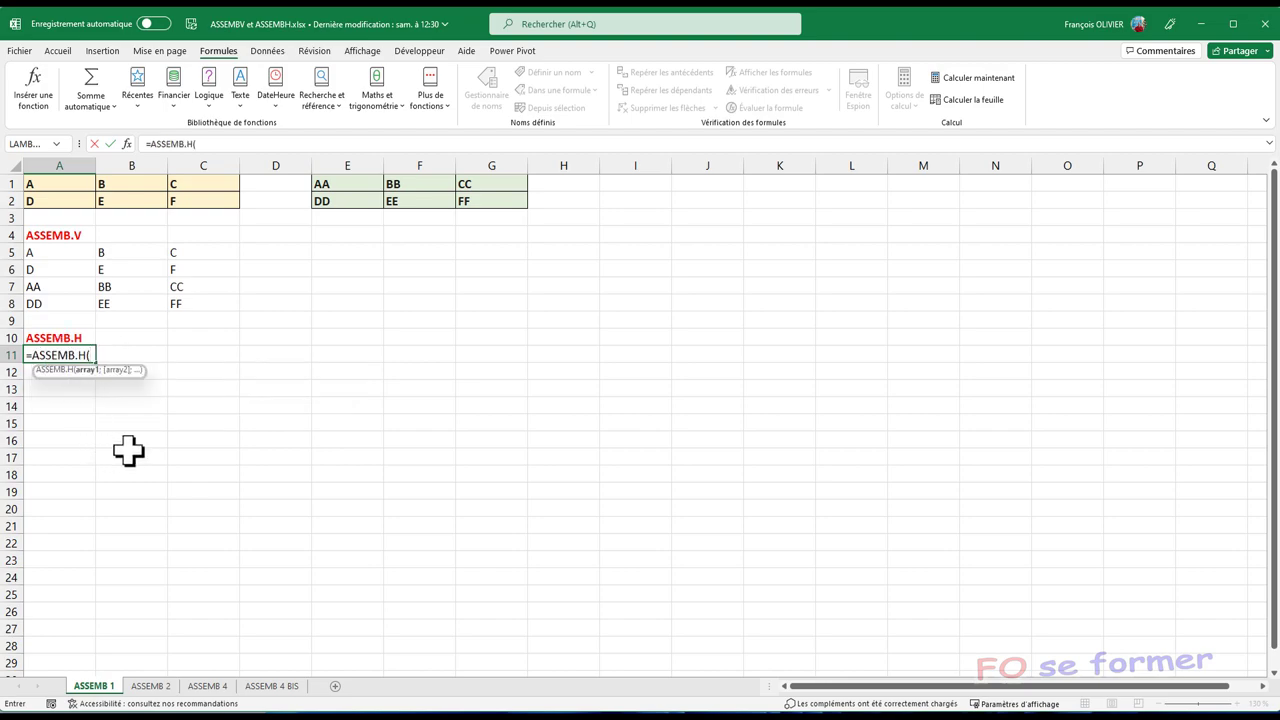
{"action": "left_click", "coordinate": [126, 143]}
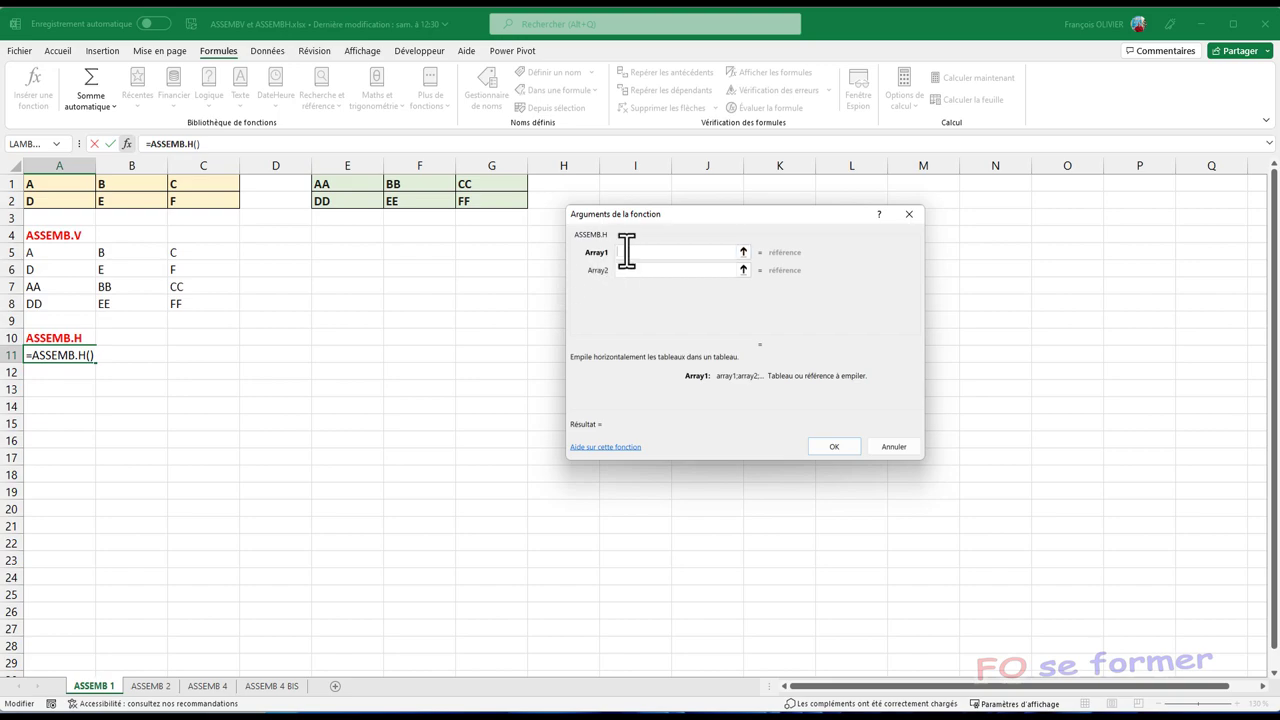
{"action": "left_click_drag", "start_coordinate": [88, 185], "coordinate": [173, 197]}
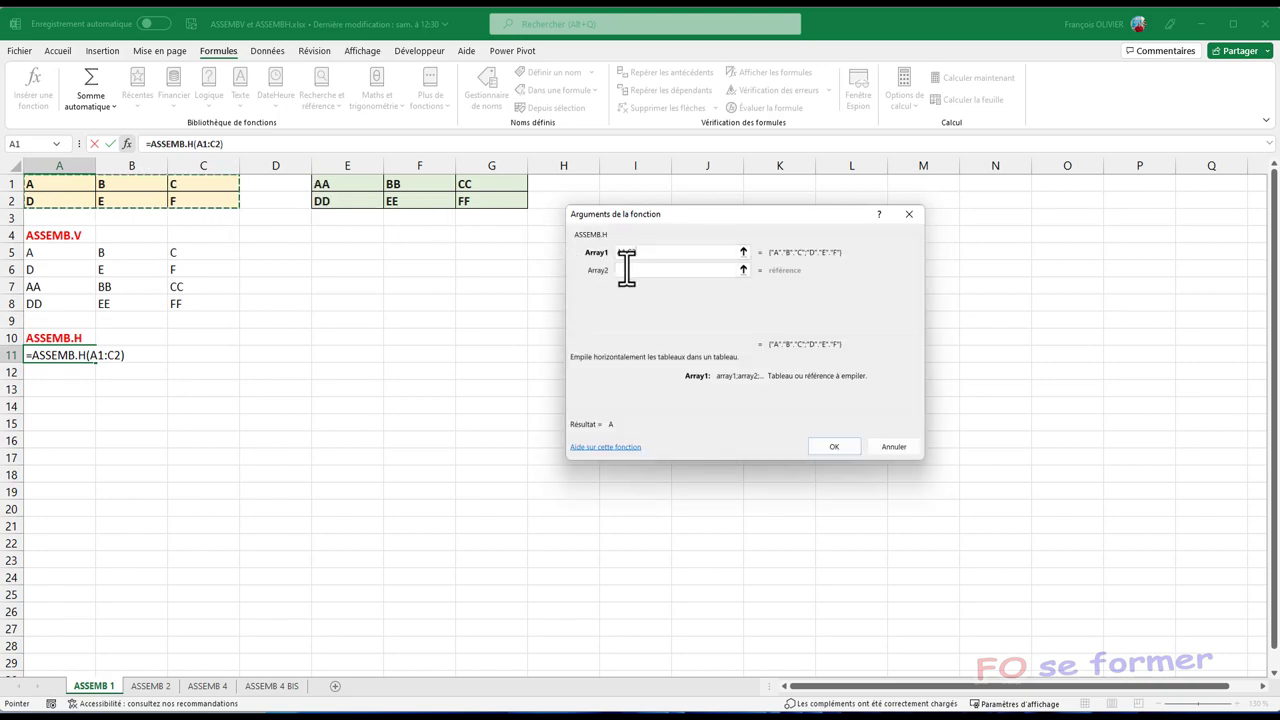
{"action": "left_click", "coordinate": [632, 269]}
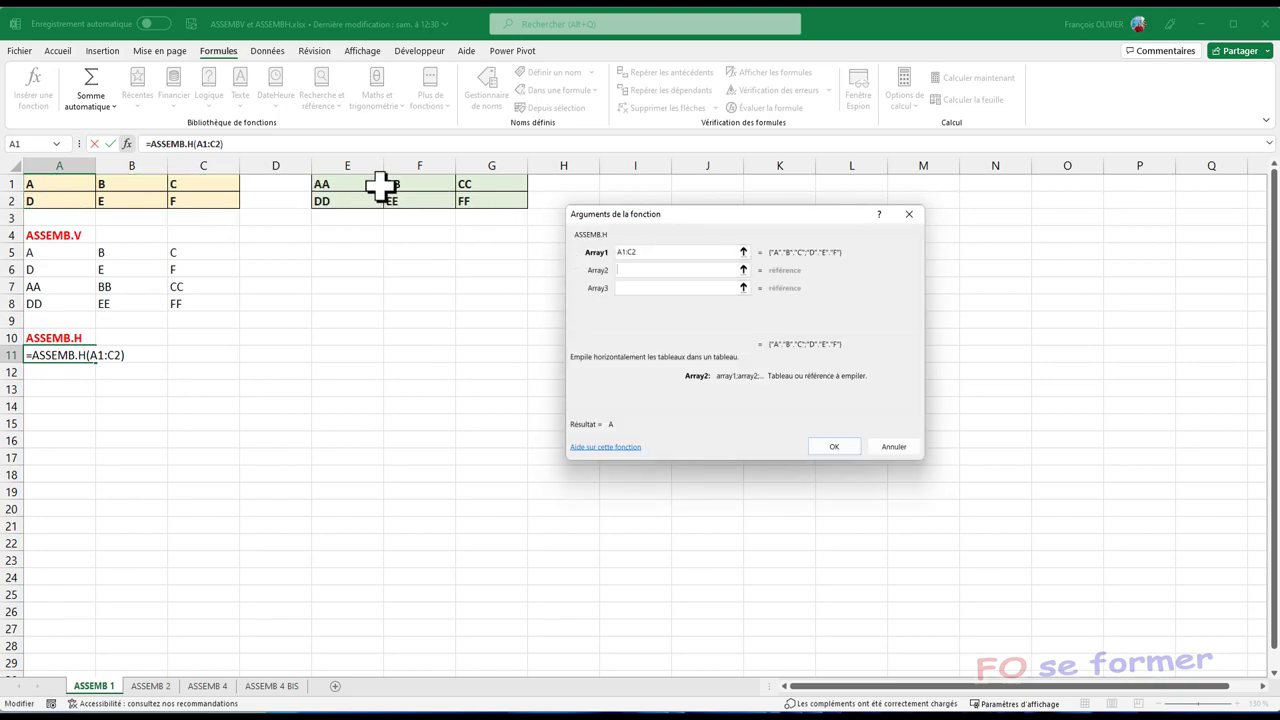
{"action": "left_click_drag", "start_coordinate": [349, 180], "coordinate": [491, 200]}
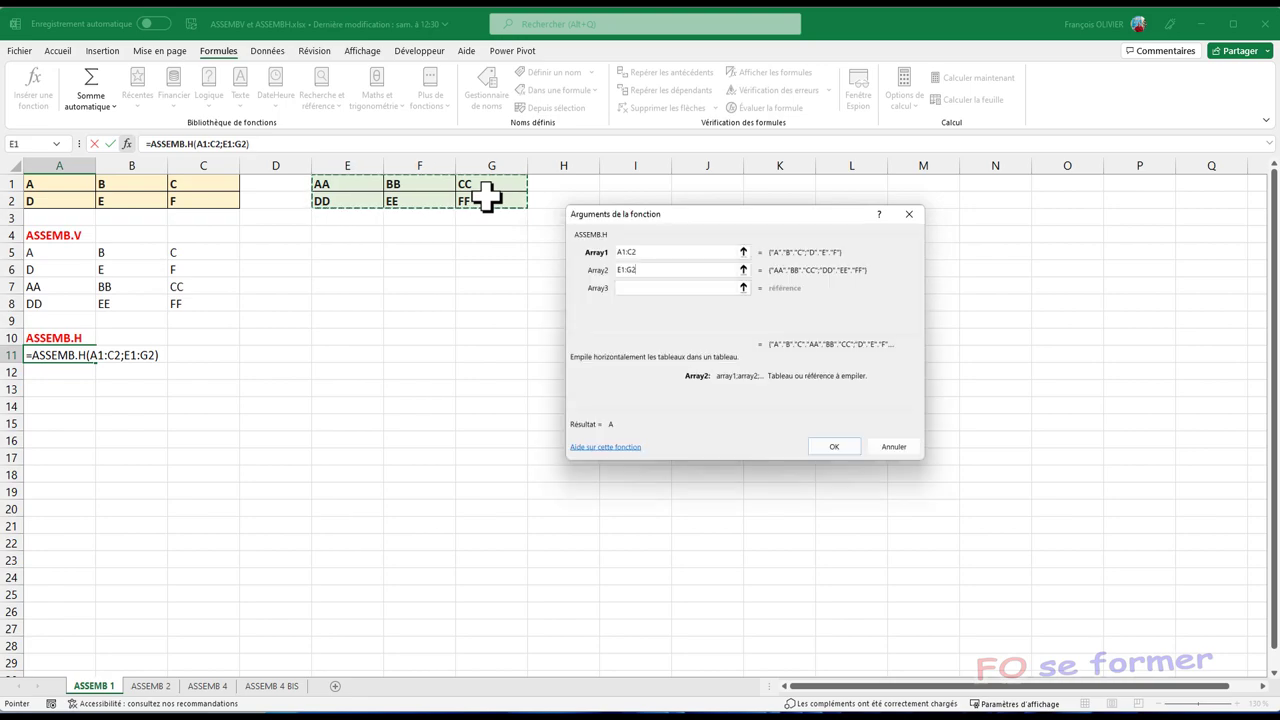
{"action": "left_click", "coordinate": [832, 448]}
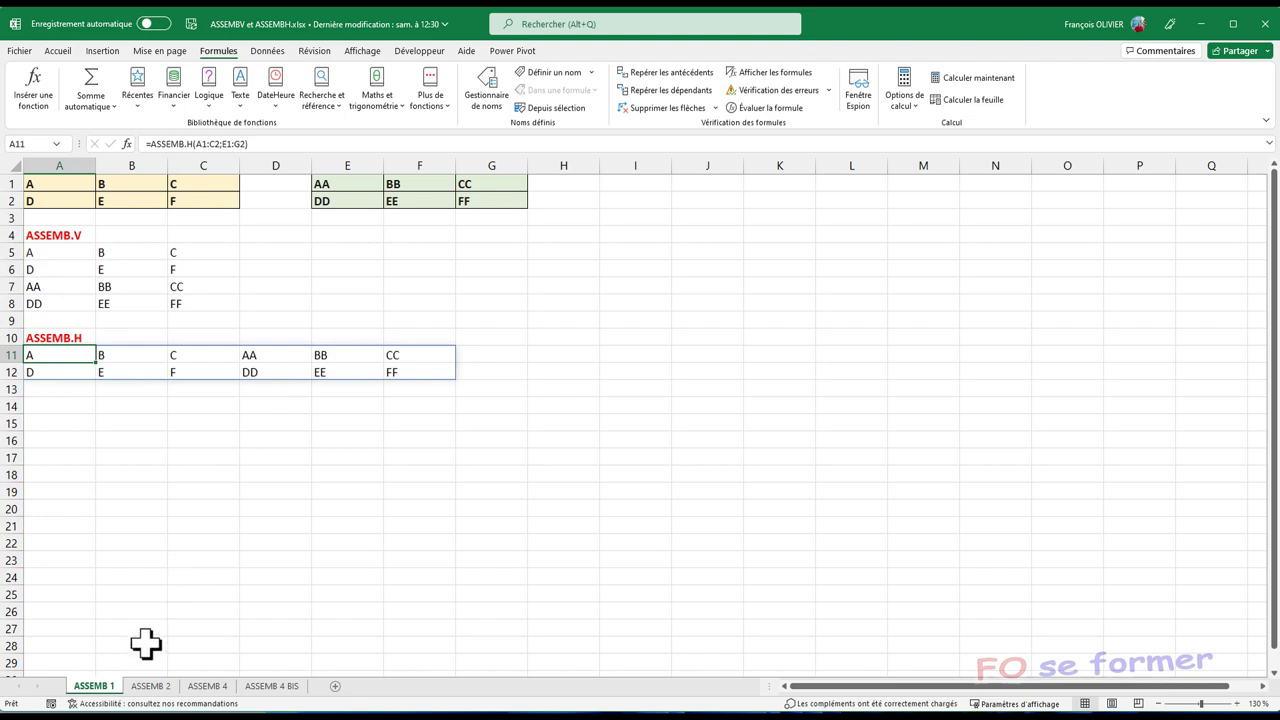
Step: On the ASSEMB 2 sheet, start an ASSEMB.V formula in cell A6
{"action": "left_click", "coordinate": [151, 686]}
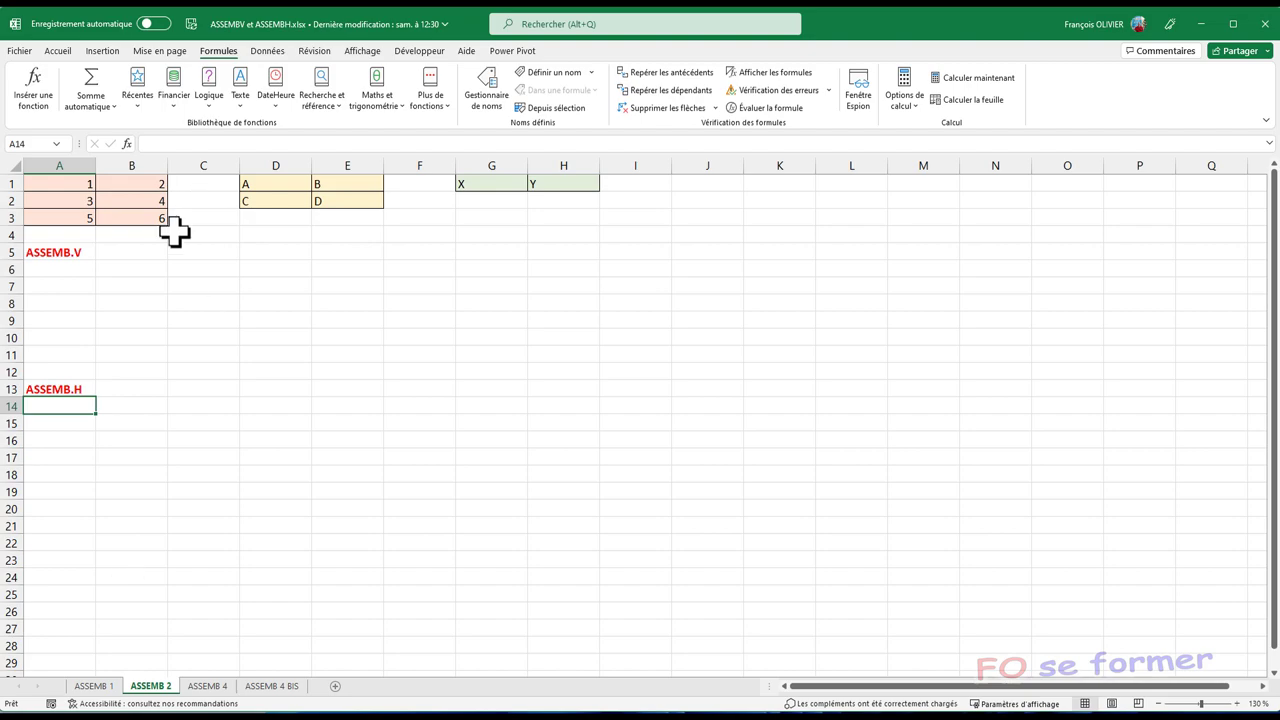
{"action": "left_click", "coordinate": [73, 268]}
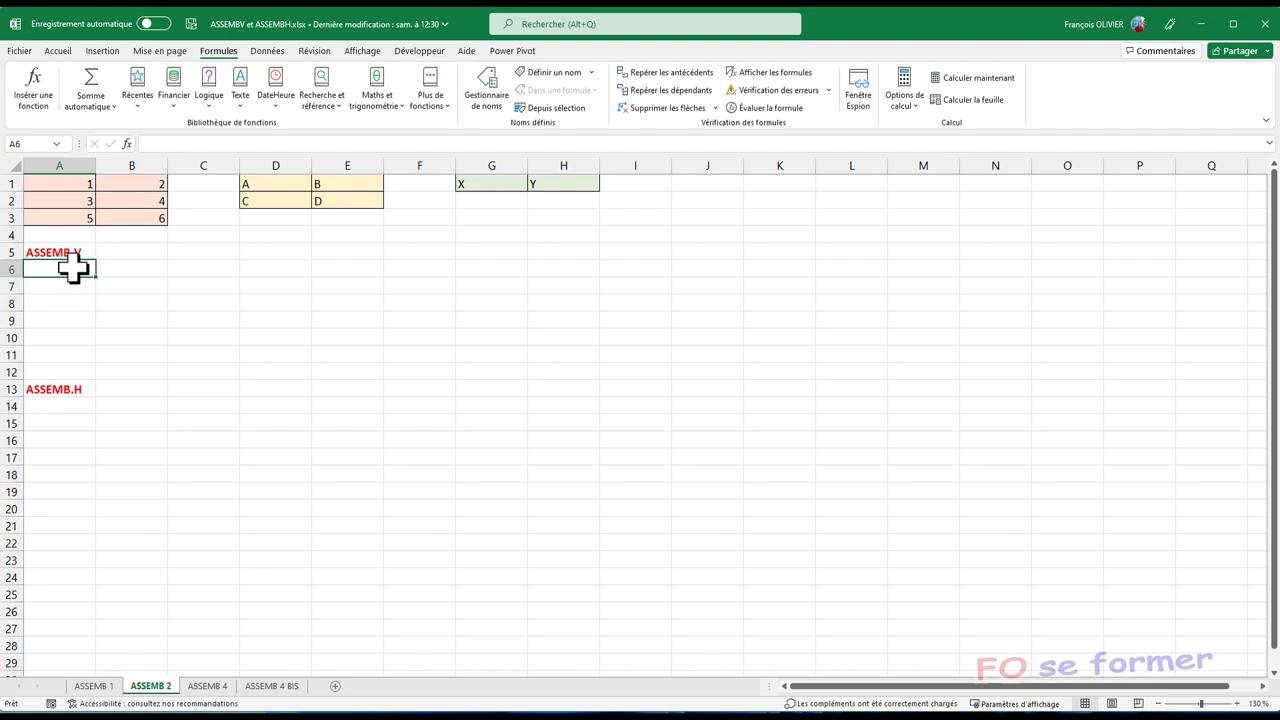
{"action": "type", "text": "=a"}
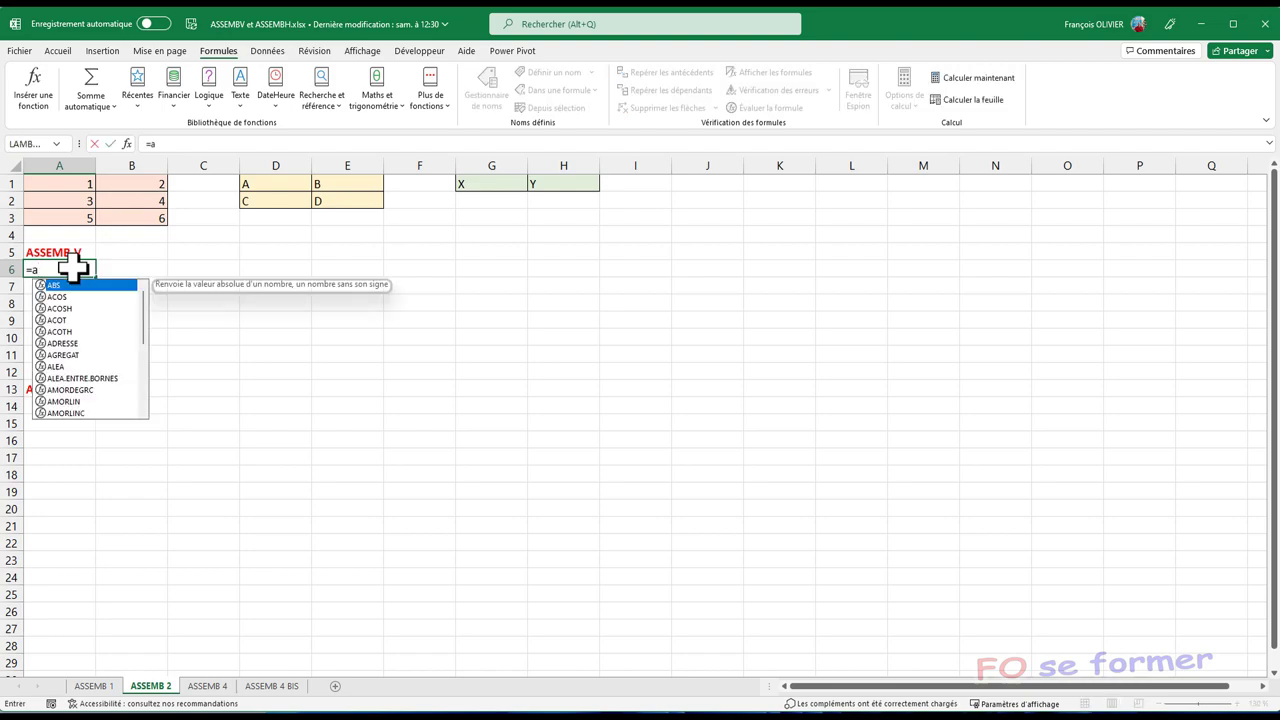
{"action": "type", "text": "s"}
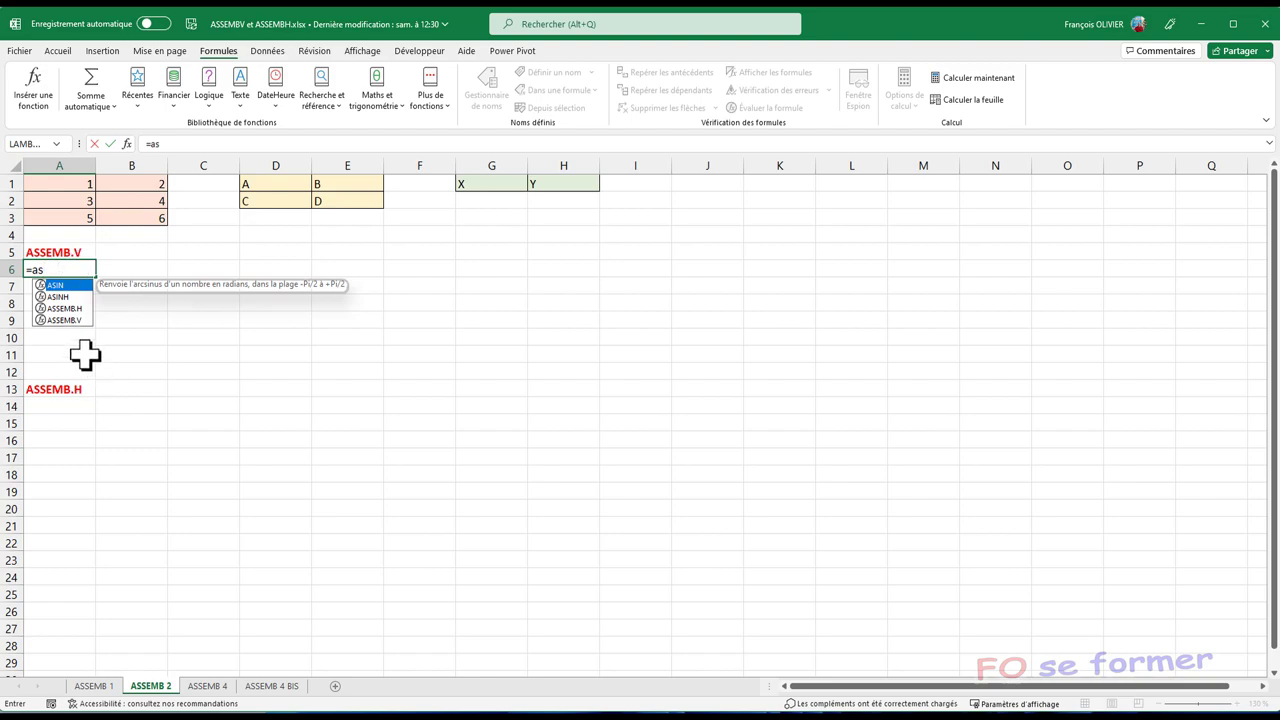
{"action": "left_click", "coordinate": [74, 320]}
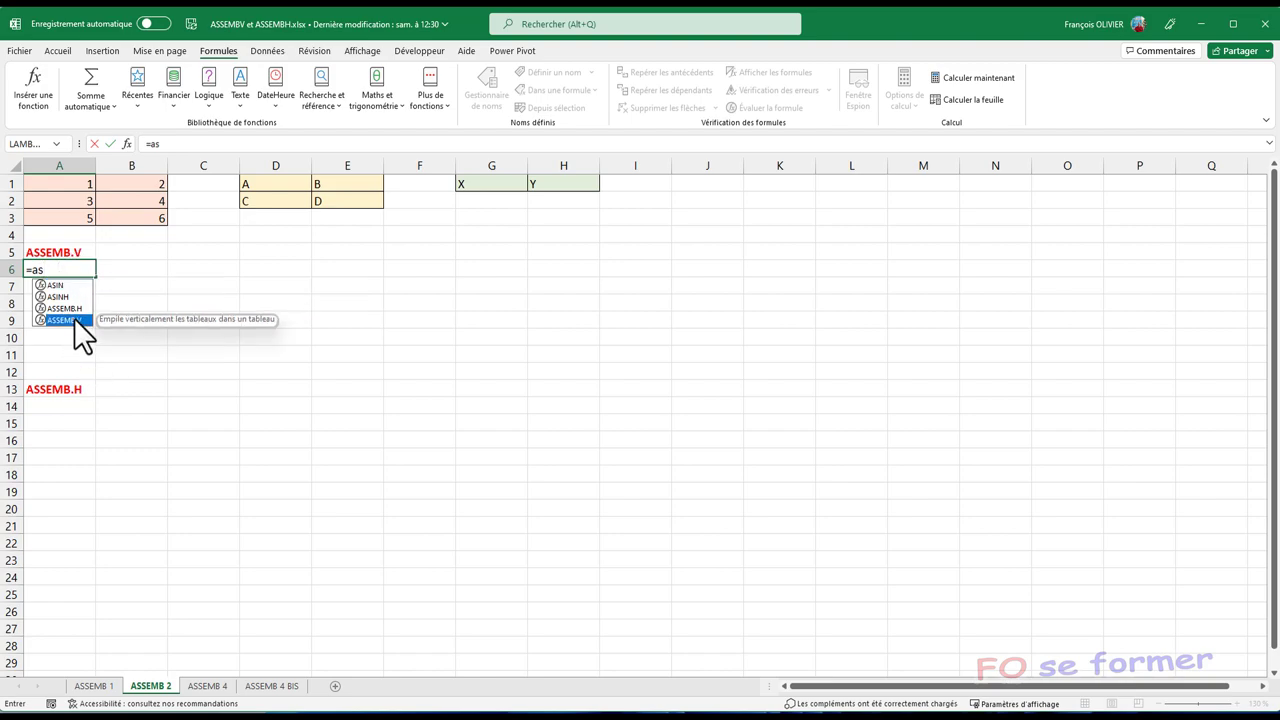
{"action": "double_click", "coordinate": [74, 320]}
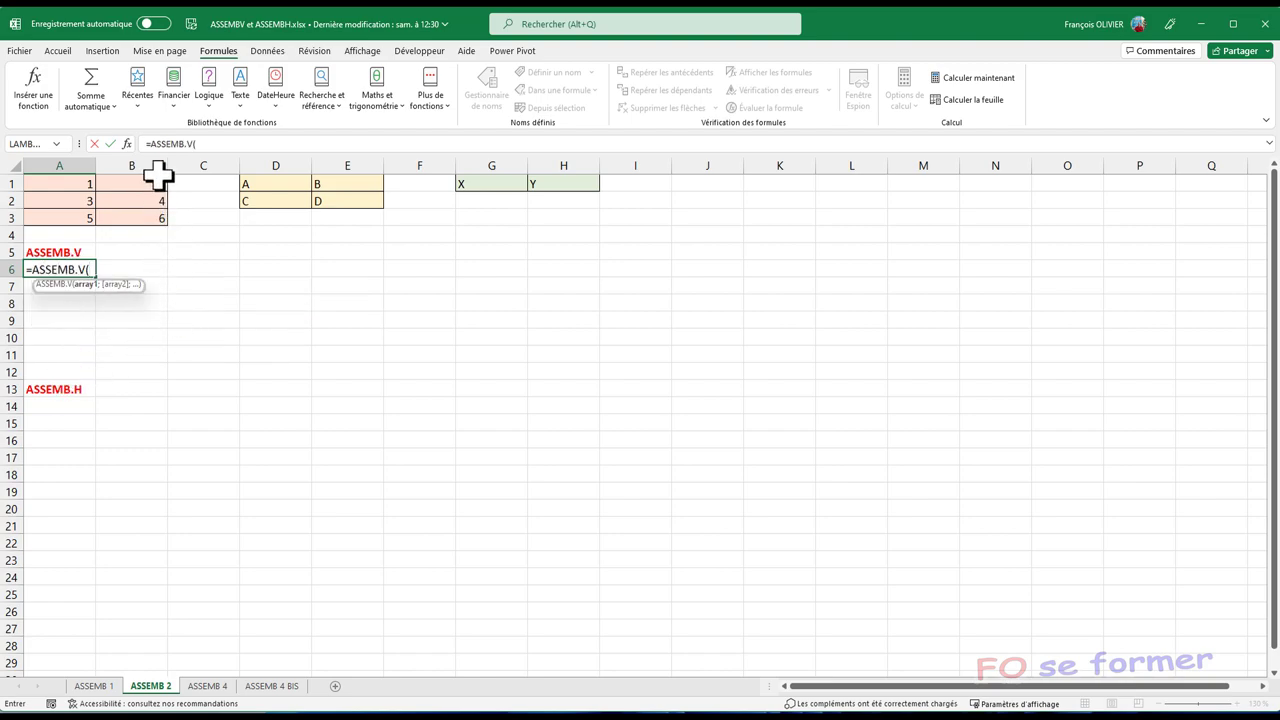
Step: Set the arrays A1:B3, D1:E2 and G1:H1 and confirm, spilling the stack into A6:B11
{"action": "left_click", "coordinate": [127, 143]}
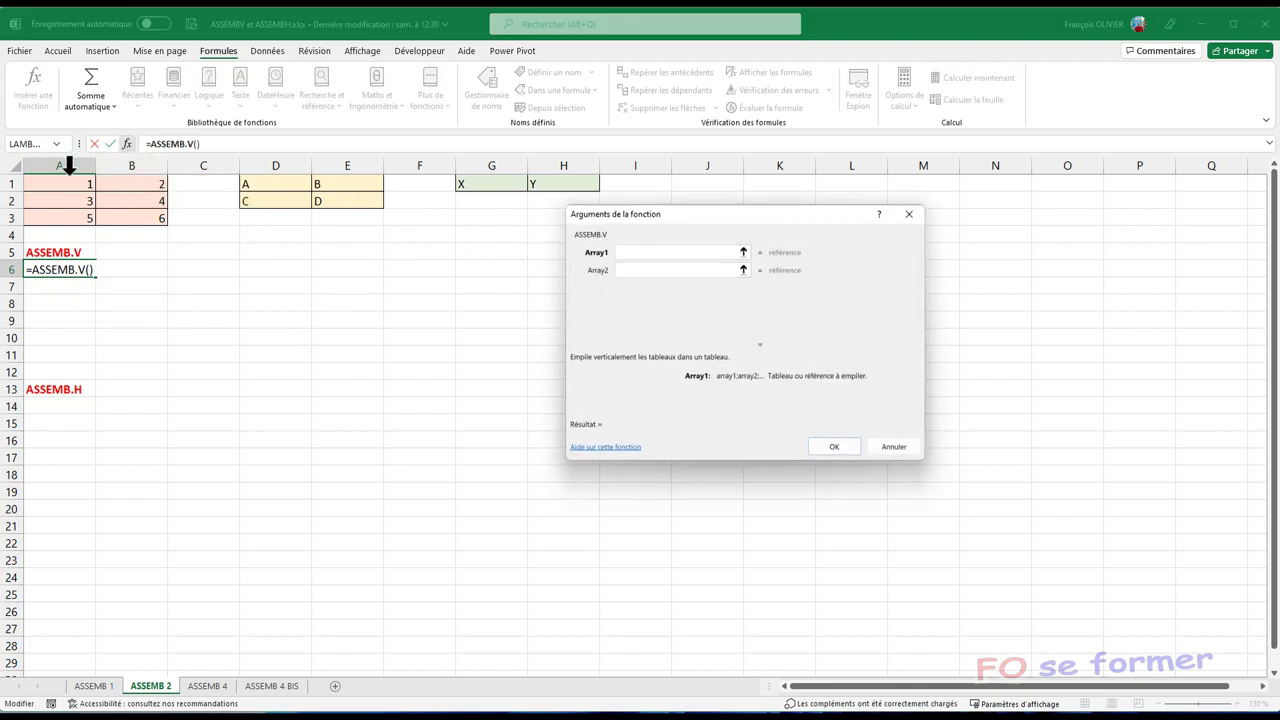
{"action": "left_click_drag", "start_coordinate": [68, 184], "coordinate": [158, 213]}
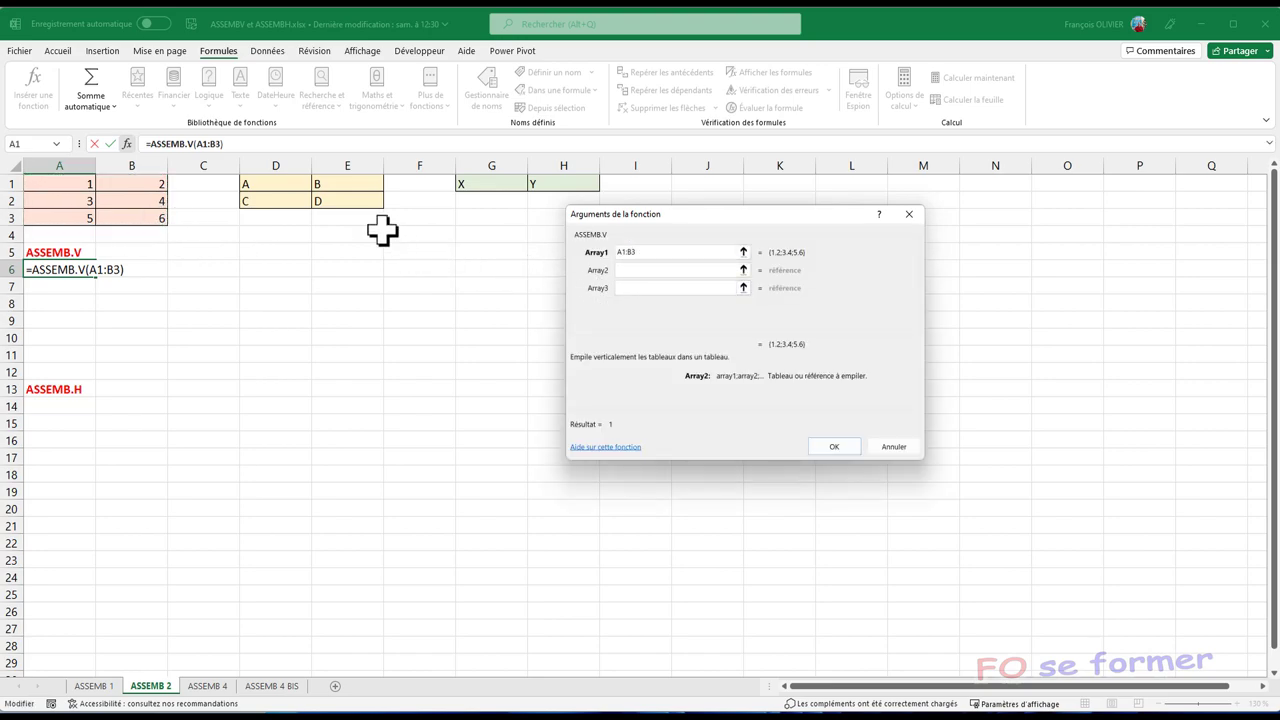
{"action": "left_click_drag", "start_coordinate": [280, 183], "coordinate": [337, 206]}
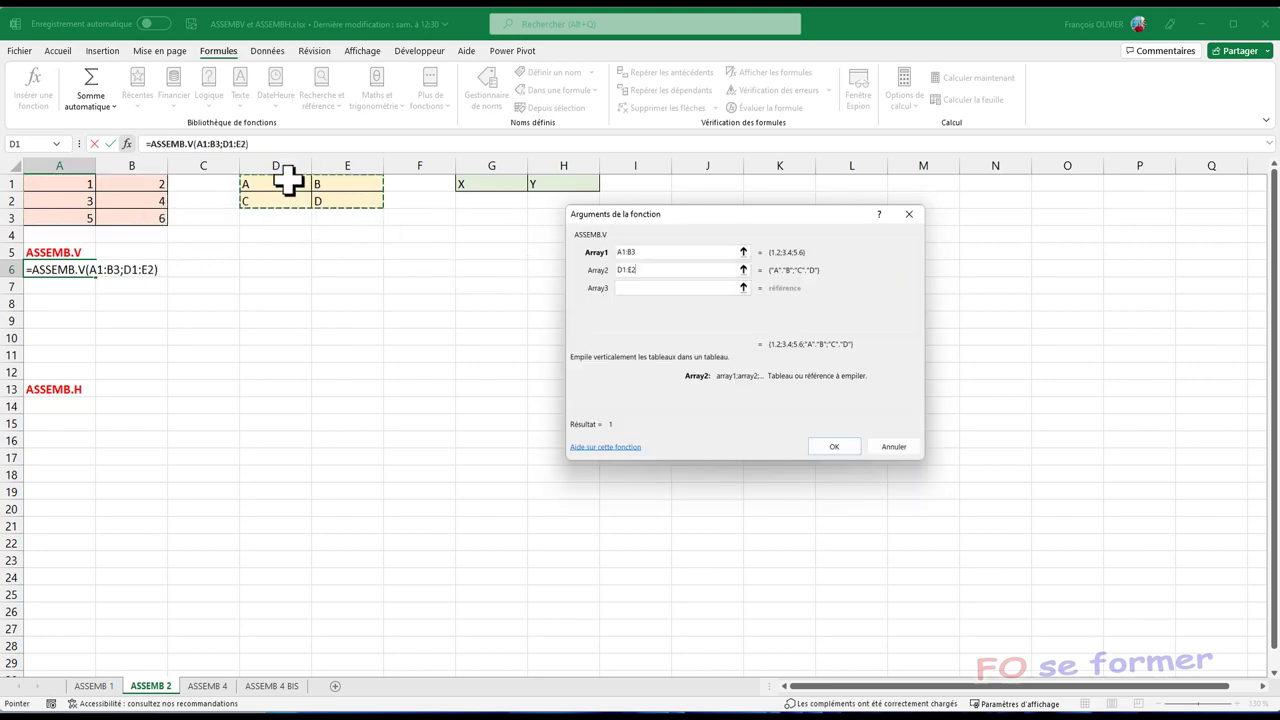
{"action": "left_click", "coordinate": [618, 288]}
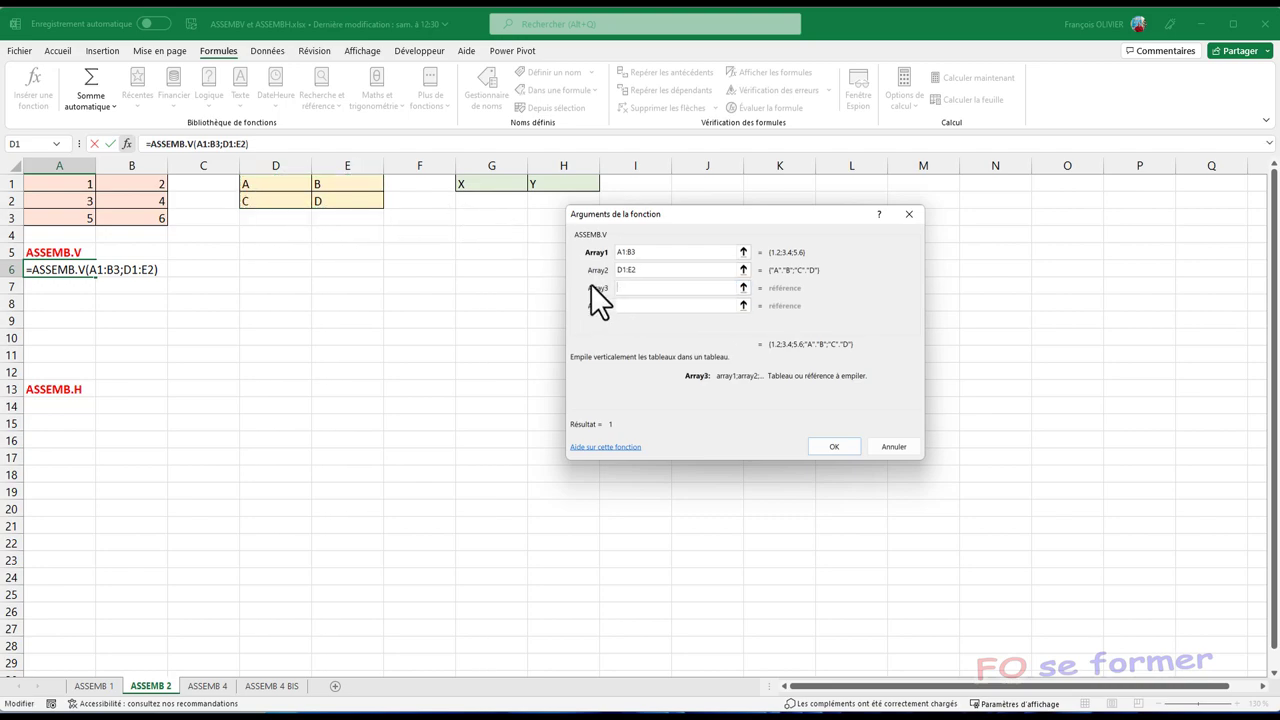
{"action": "left_click_drag", "start_coordinate": [470, 190], "coordinate": [536, 193]}
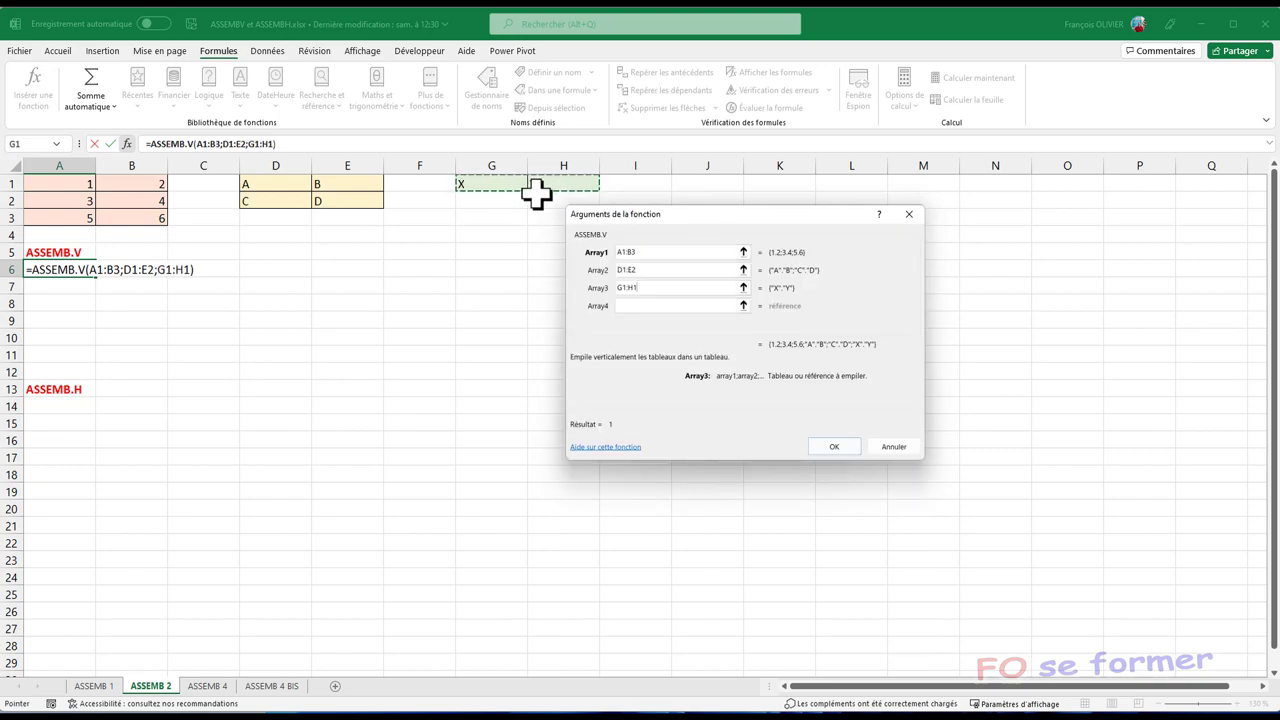
{"action": "left_click", "coordinate": [830, 447]}
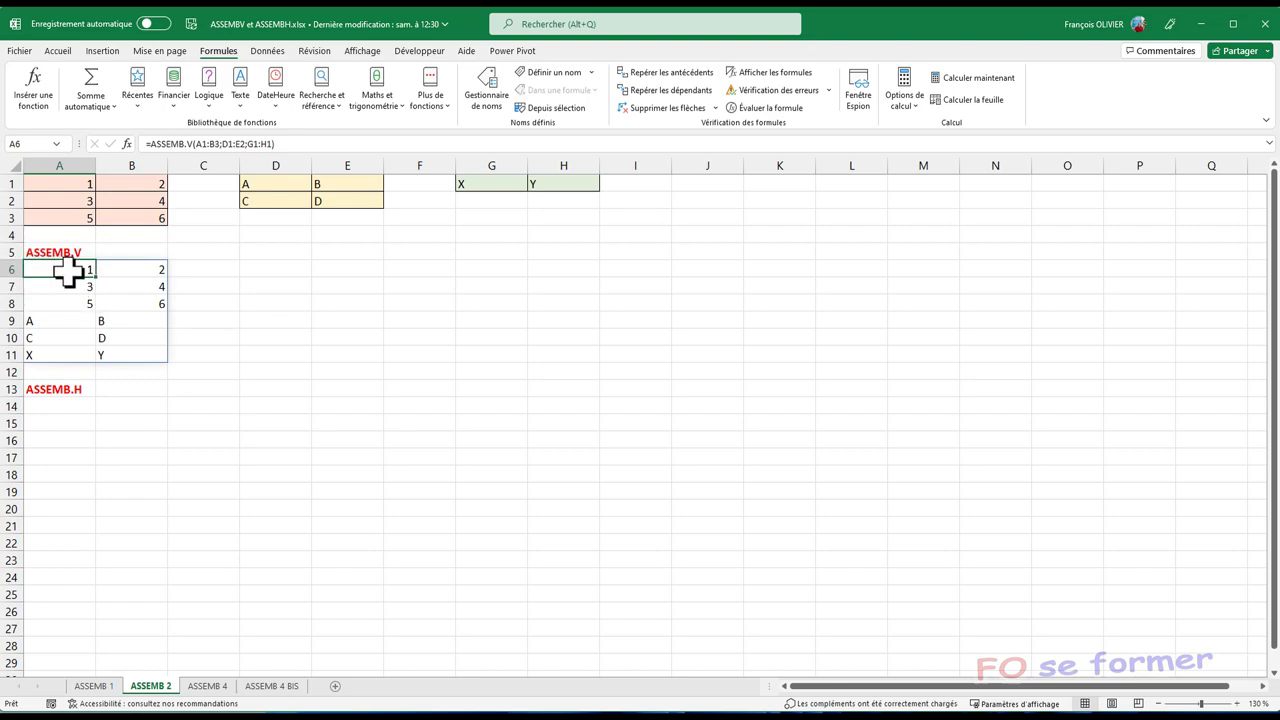
{"action": "left_click", "coordinate": [63, 404]}
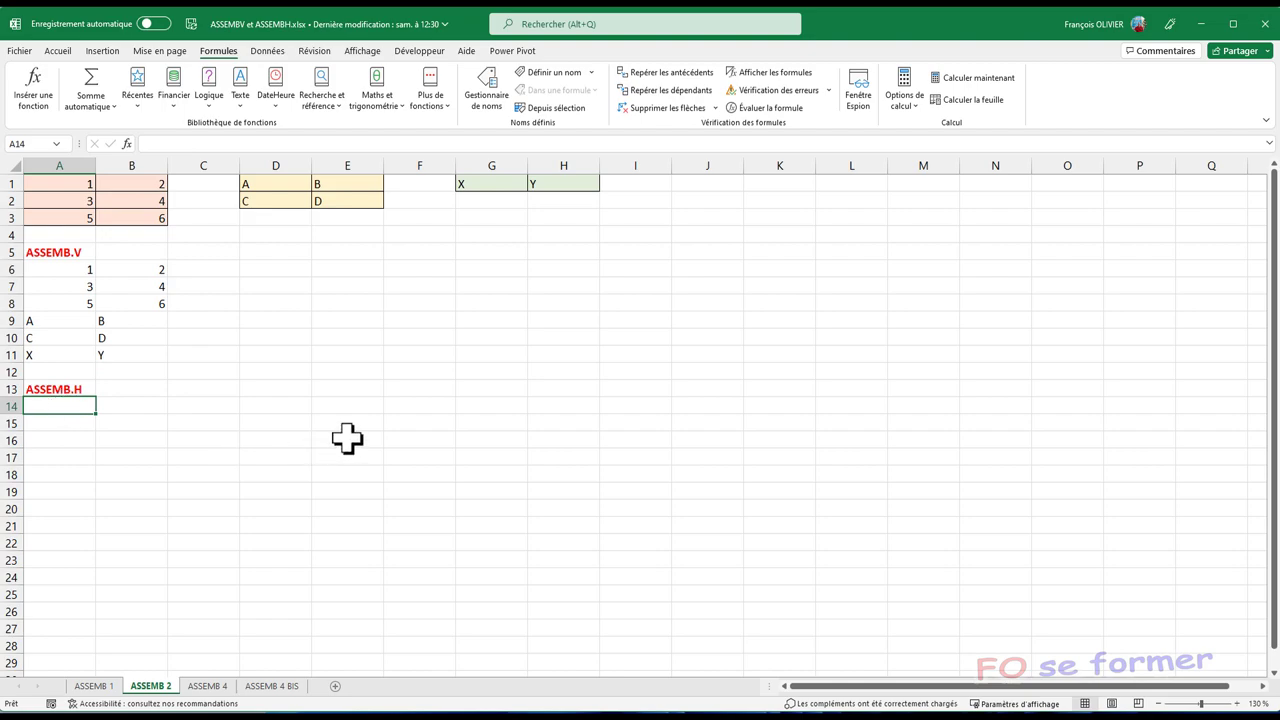
Step: Enter =ASSEMB.H(A1:B3;D1:E2;G1:H1) in A14 through the argument form, spreading across A14:H16
{"action": "type", "text": "=a"}
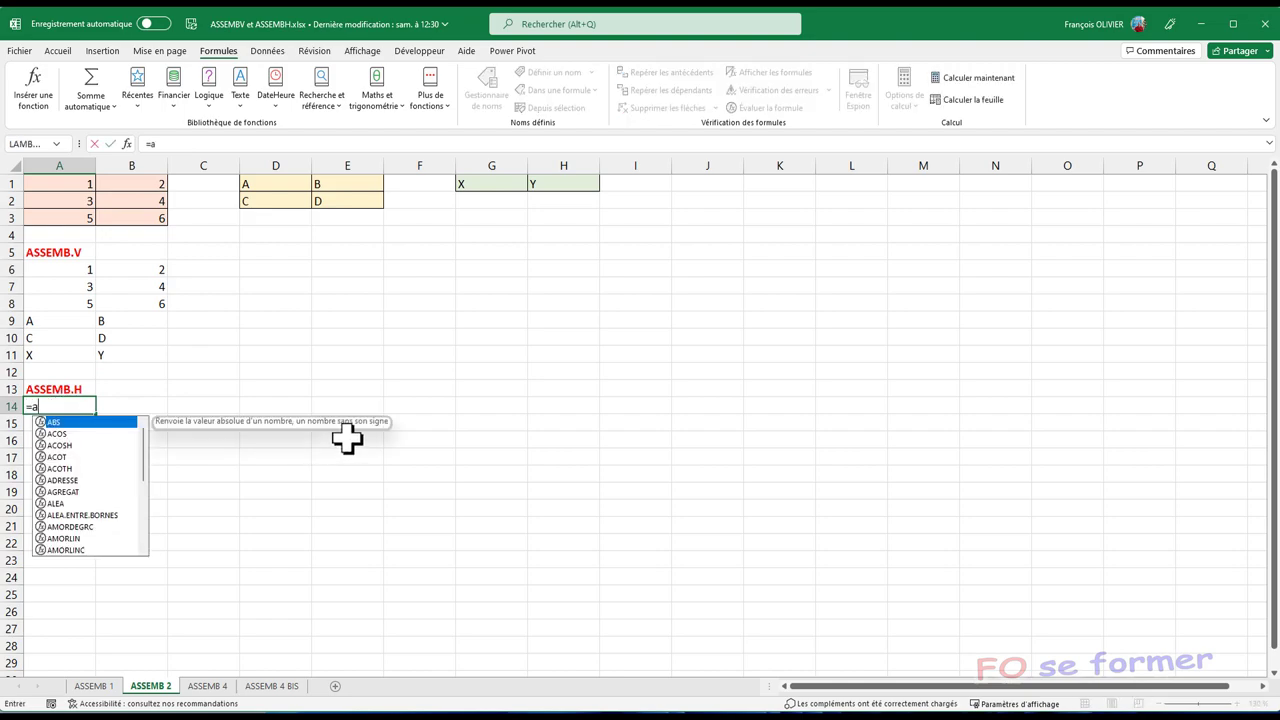
{"action": "type", "text": "ss"}
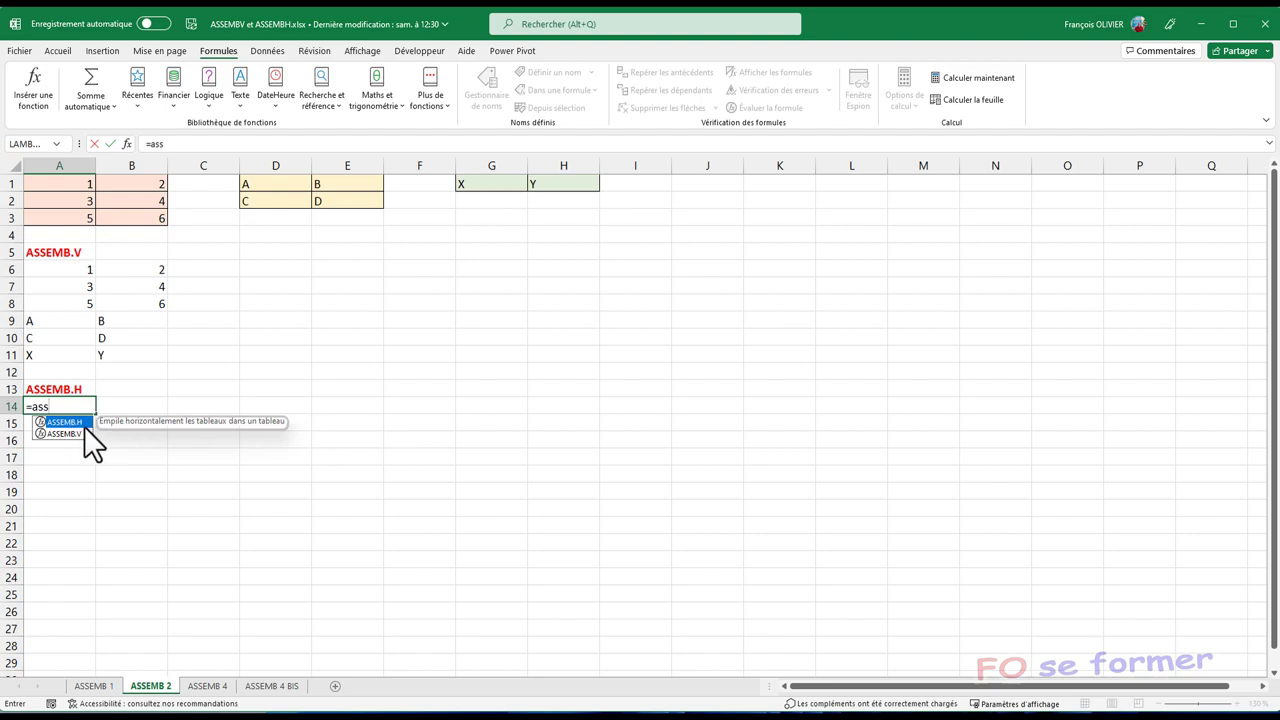
{"action": "double_click", "coordinate": [80, 419]}
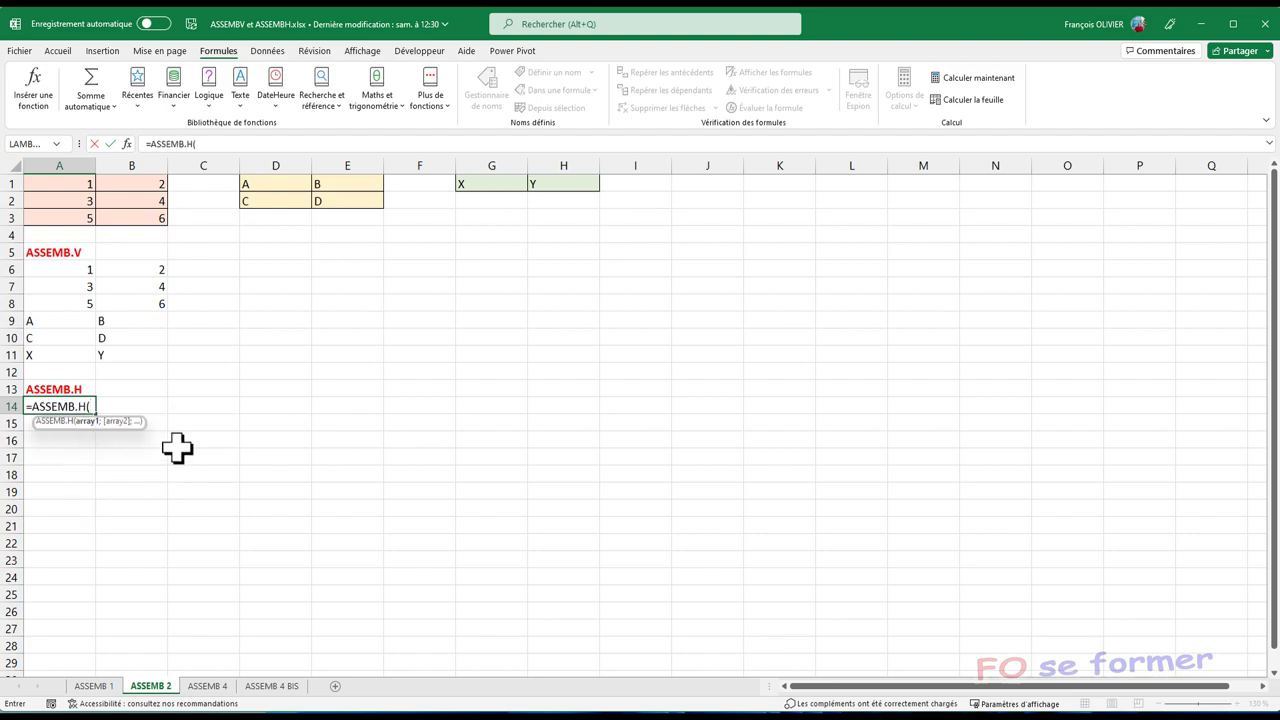
{"action": "left_click", "coordinate": [128, 144]}
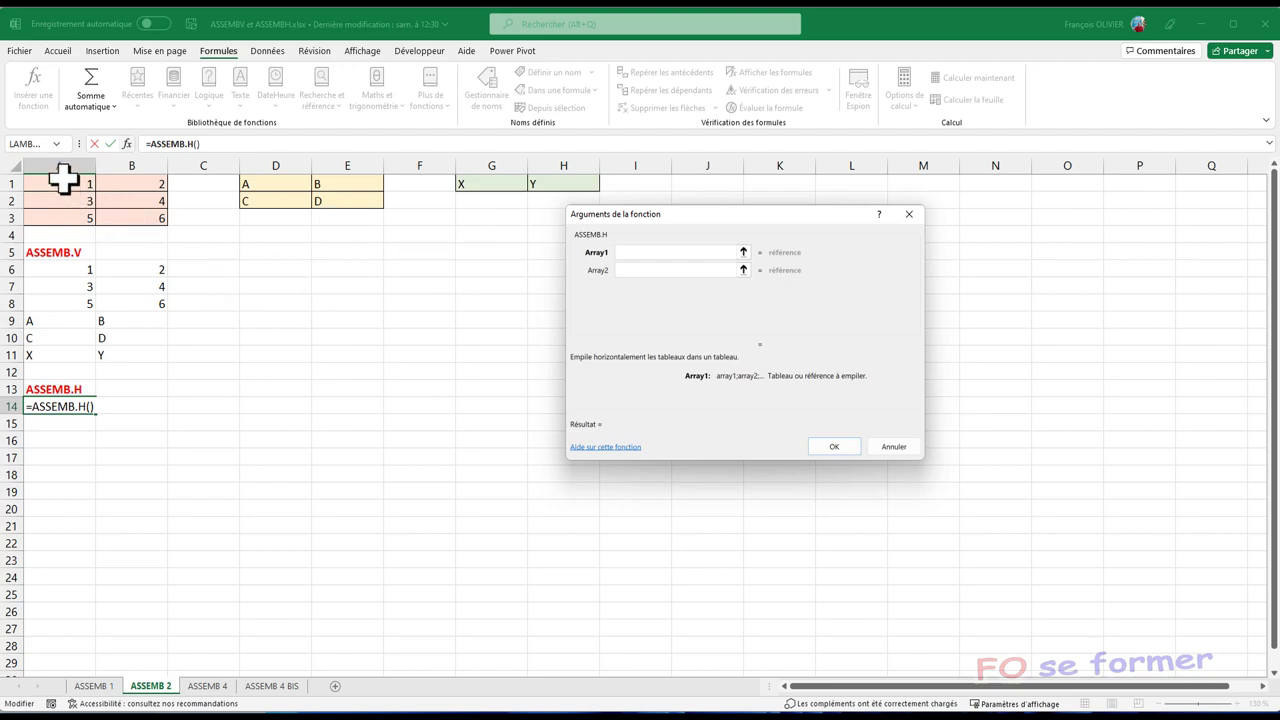
{"action": "left_click_drag", "start_coordinate": [63, 182], "coordinate": [130, 217]}
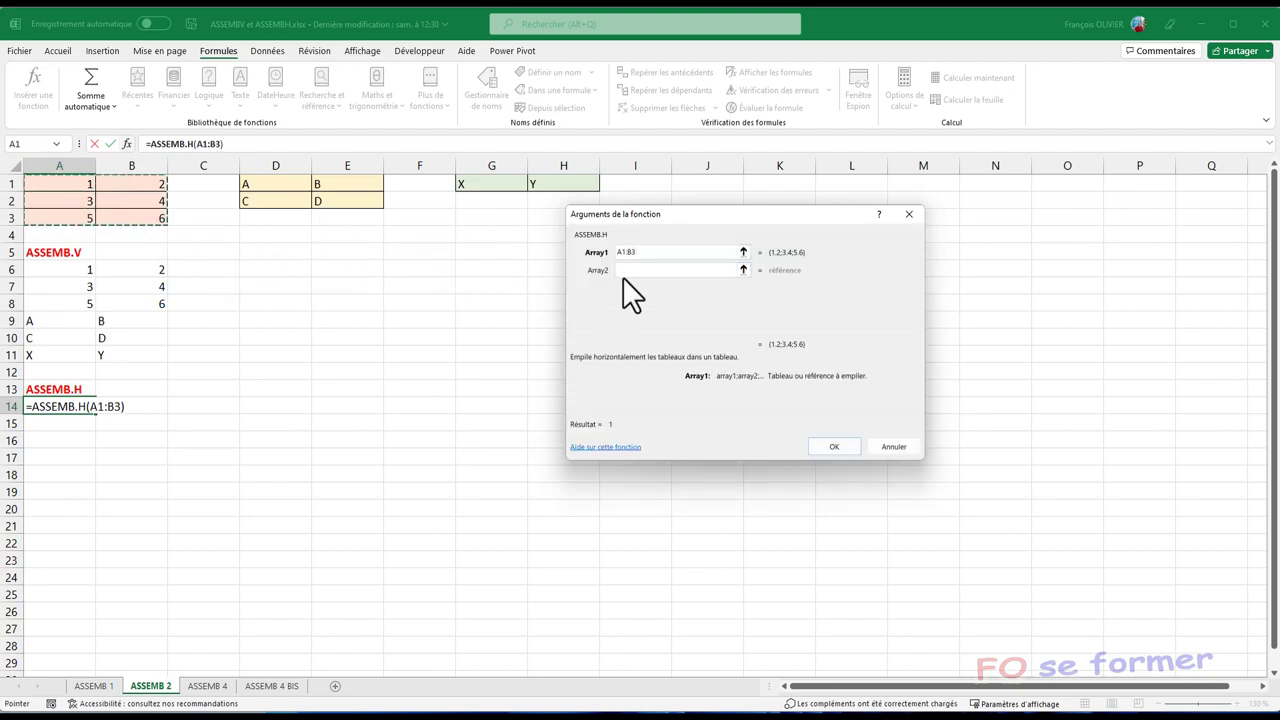
{"action": "left_click", "coordinate": [629, 272]}
{"action": "left_click", "coordinate": [288, 186]}
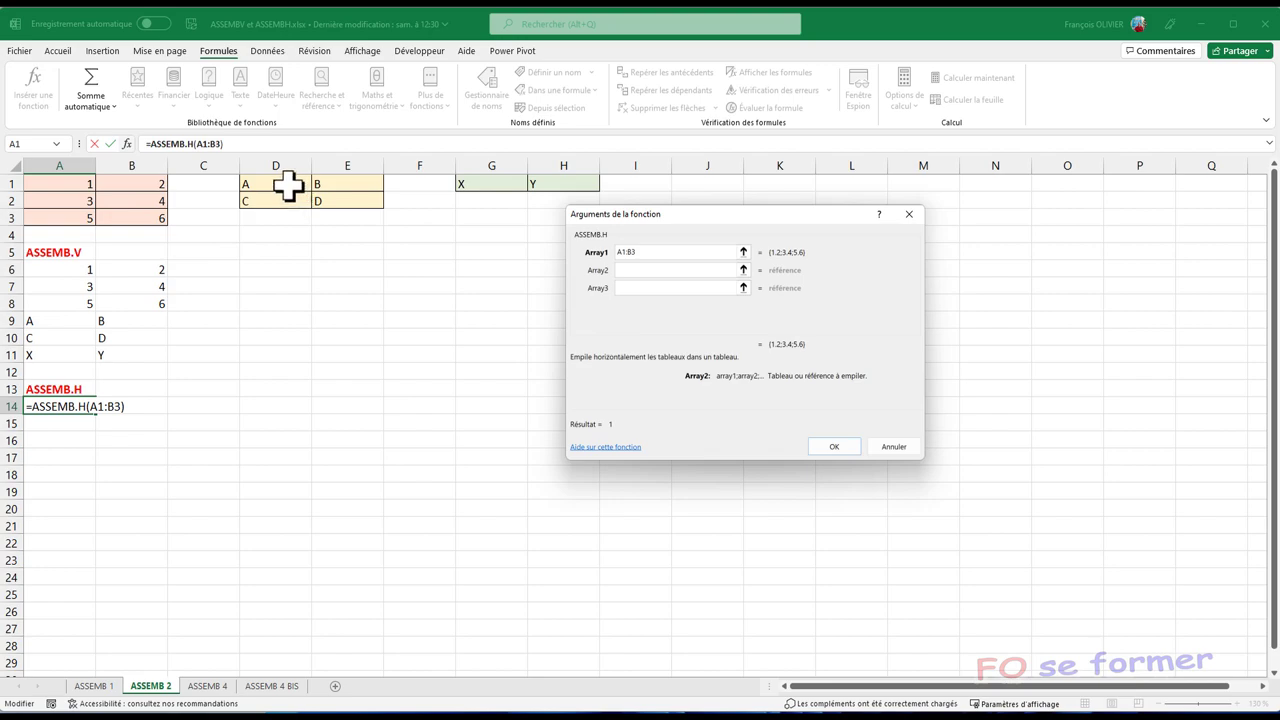
{"action": "left_click_drag", "start_coordinate": [288, 186], "coordinate": [340, 201]}
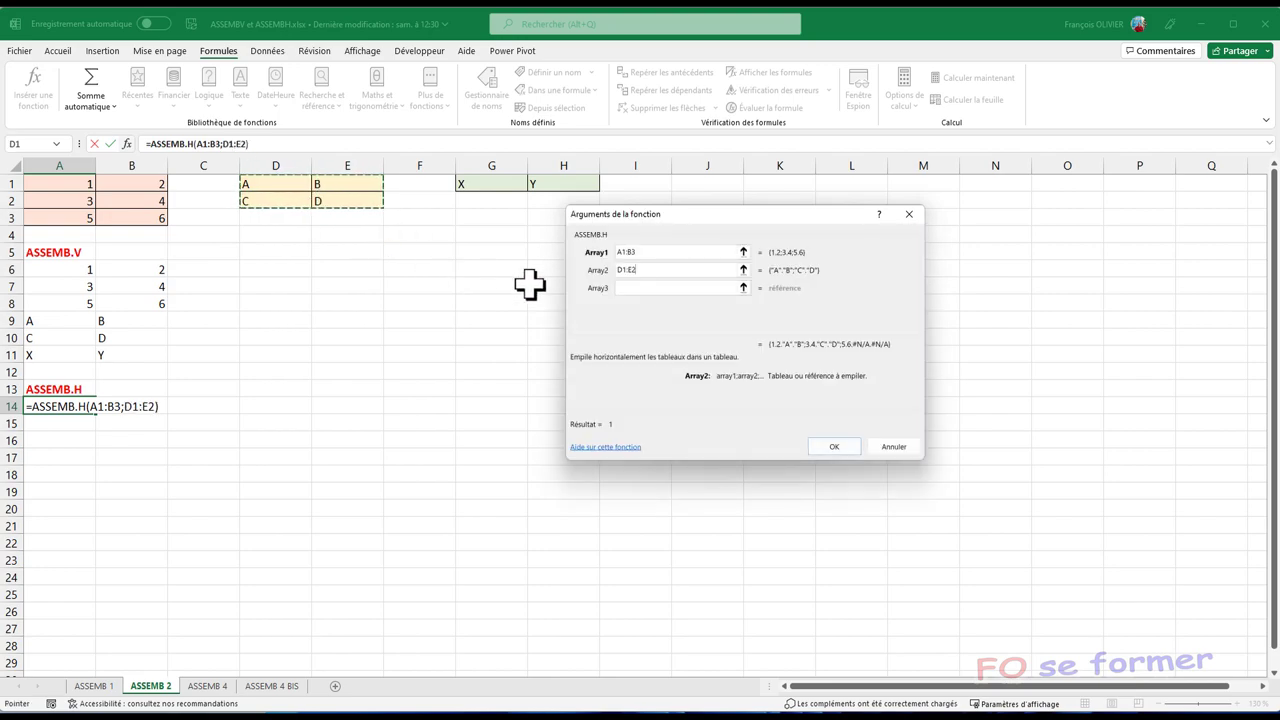
{"action": "left_click", "coordinate": [622, 288]}
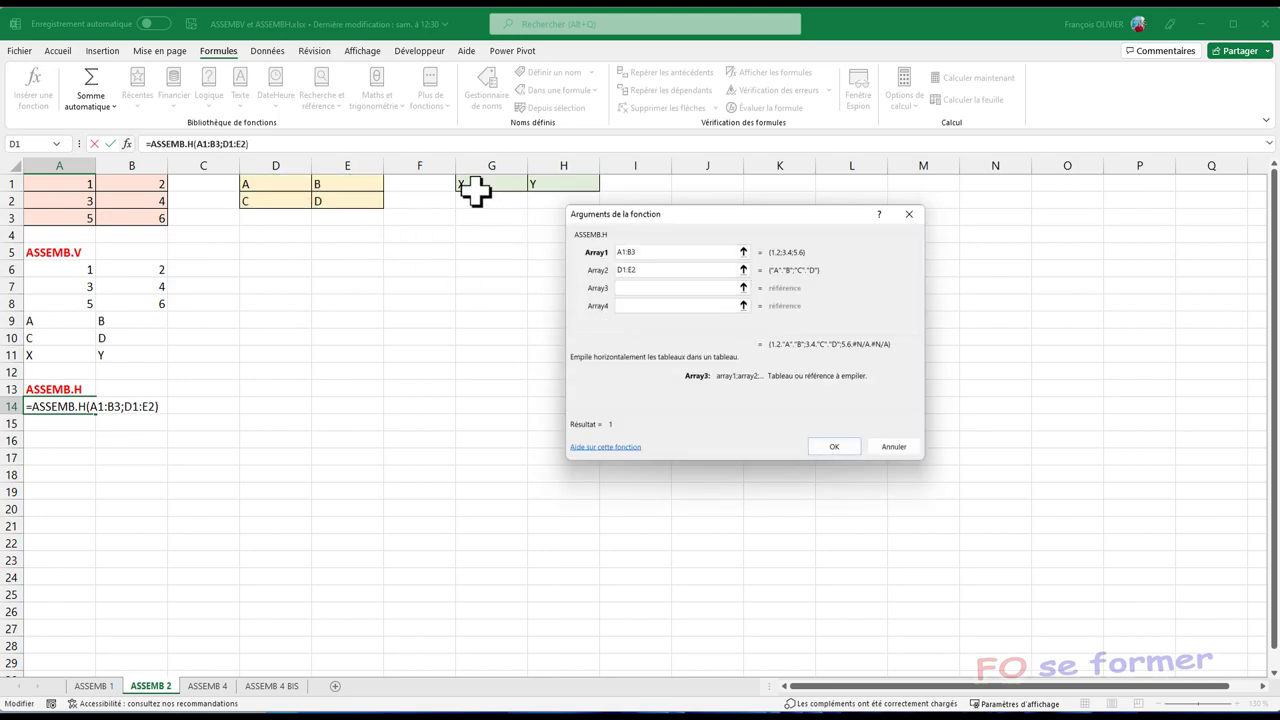
{"action": "left_click_drag", "start_coordinate": [475, 188], "coordinate": [540, 190]}
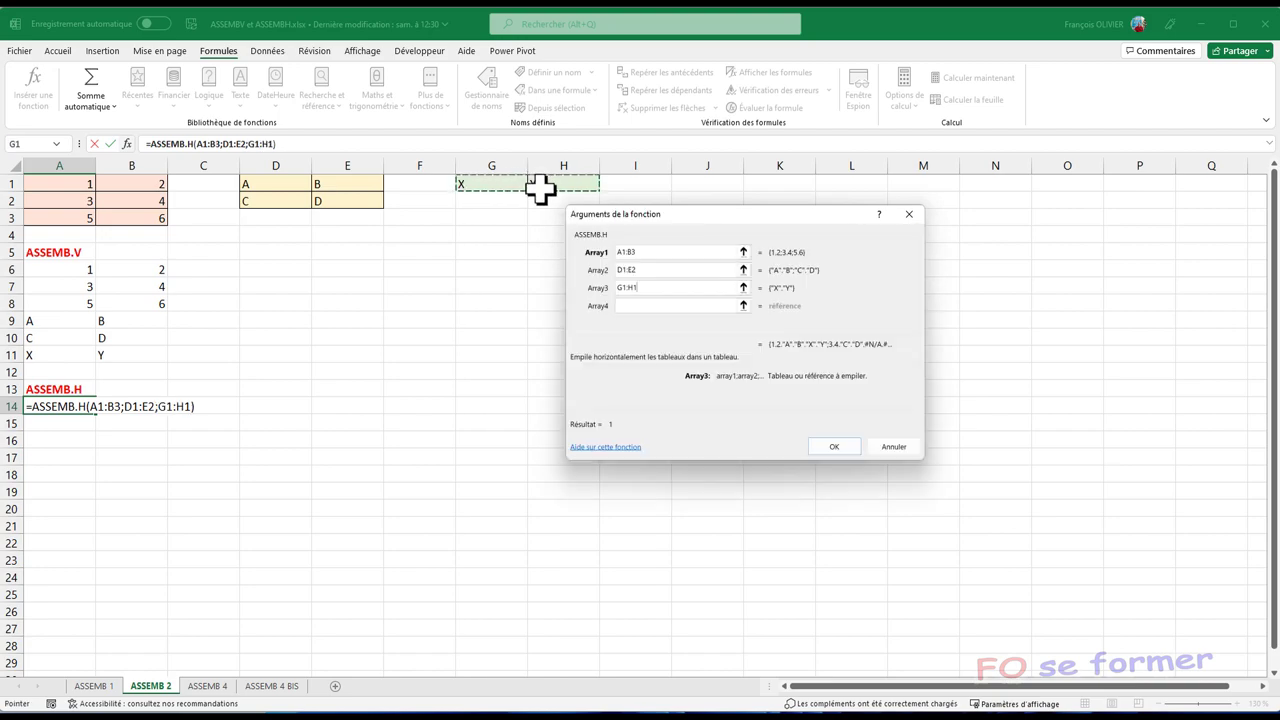
{"action": "left_click", "coordinate": [833, 448]}
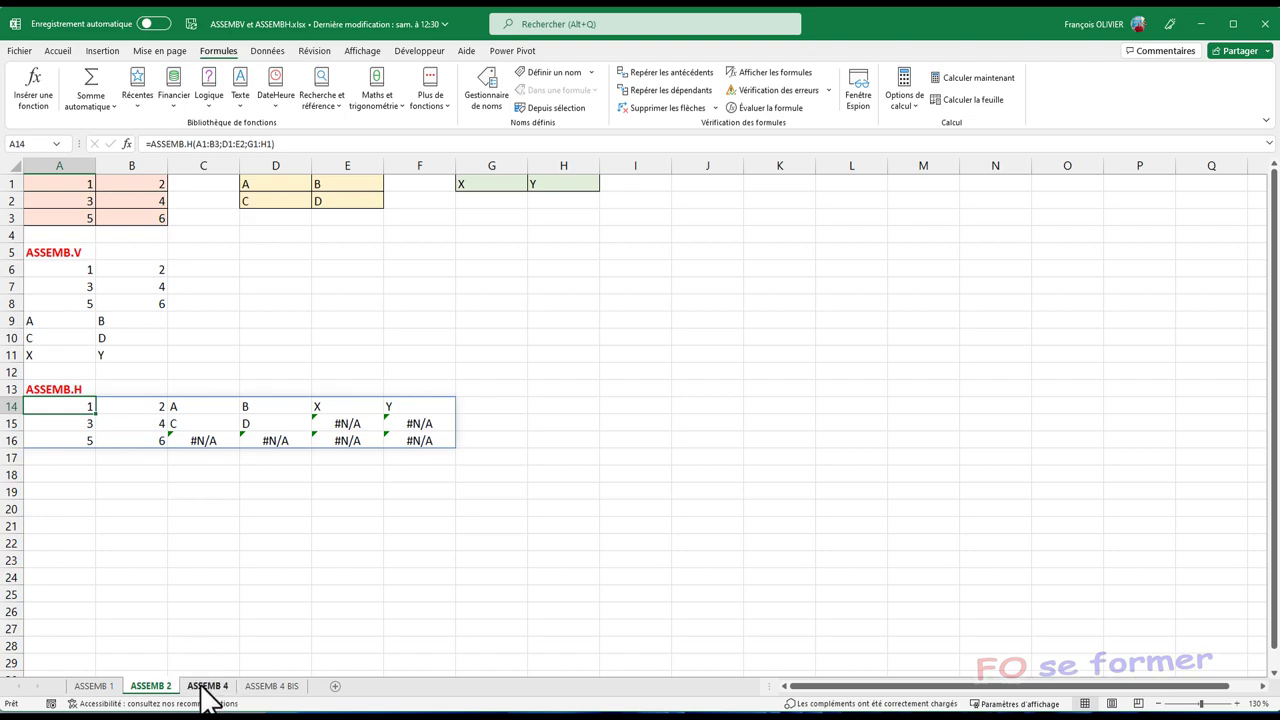
Step: On ASSEMB 4, start =ASSEMB.V( in A10, dismiss the parenthesis error, and open its argument form
{"action": "left_click", "coordinate": [206, 688]}
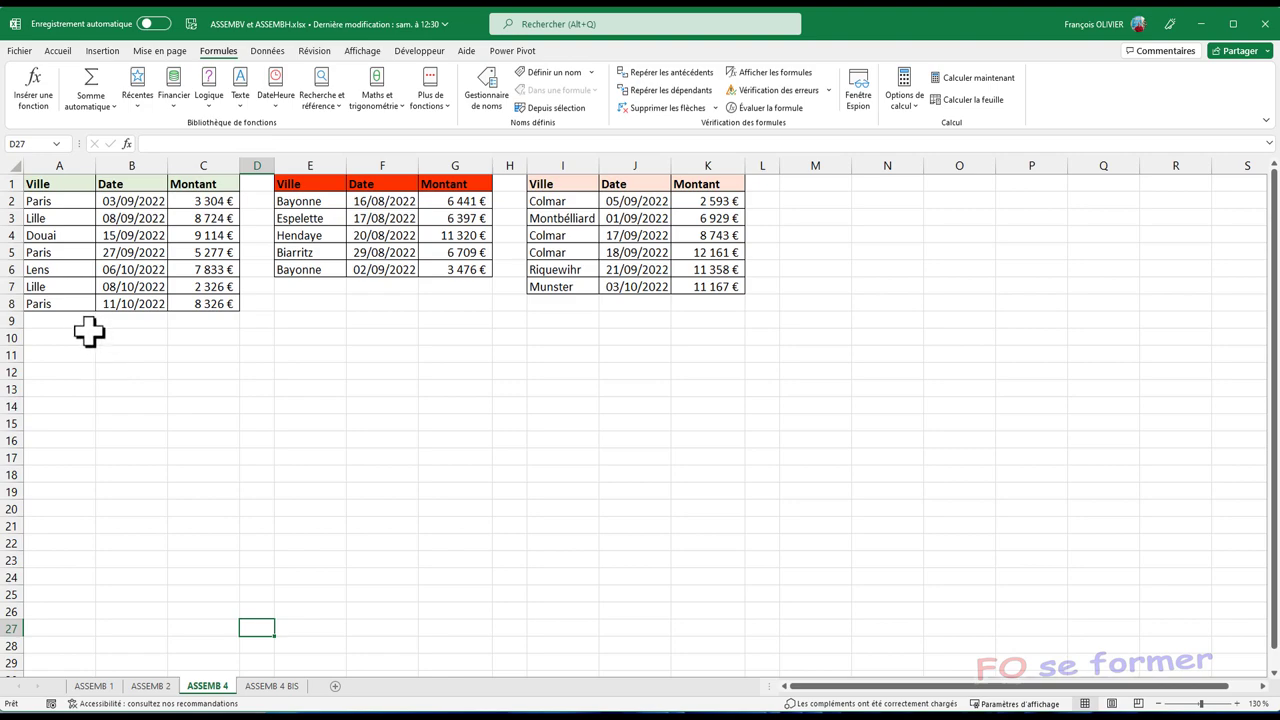
{"action": "left_click", "coordinate": [76, 340]}
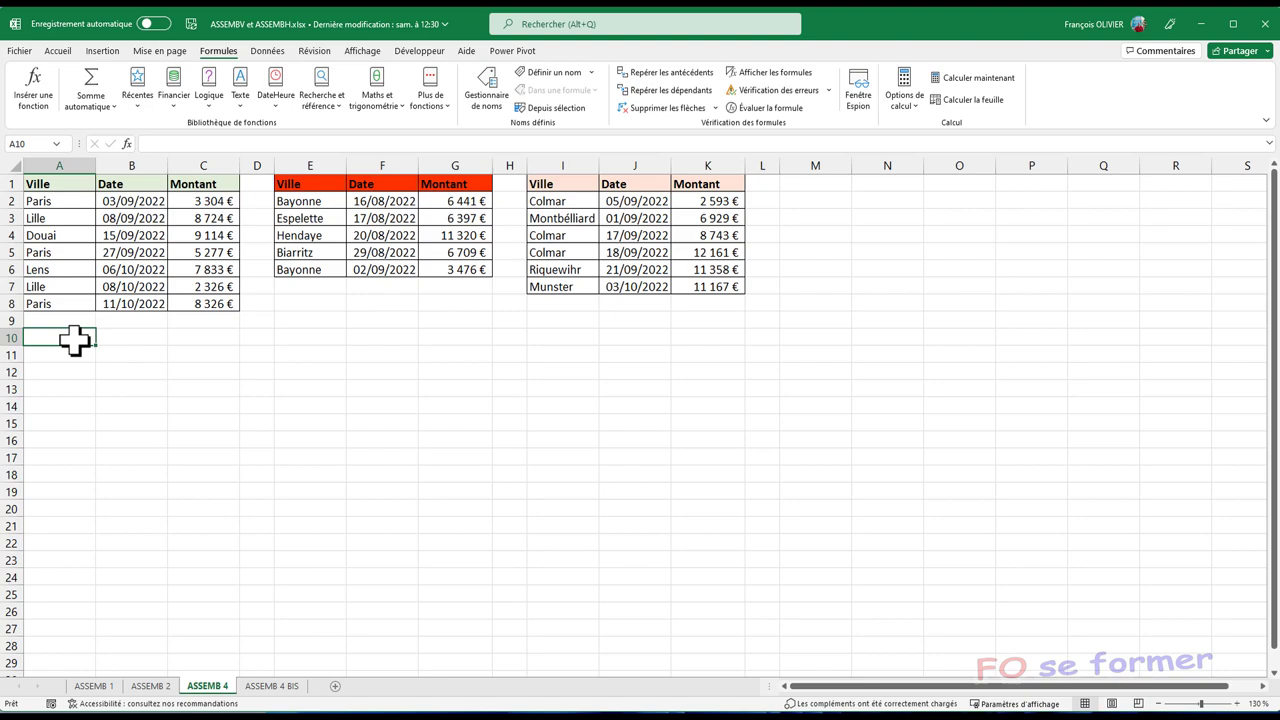
{"action": "type", "text": "=ass"}
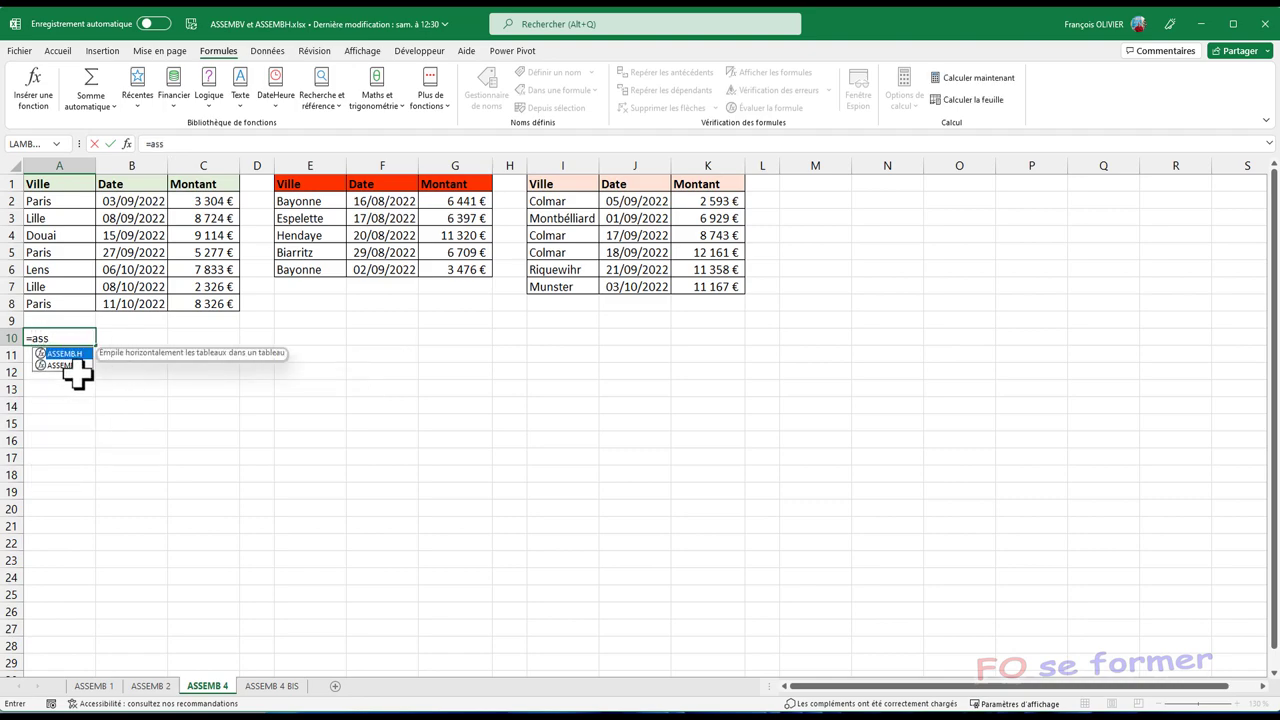
{"action": "left_click", "coordinate": [76, 365]}
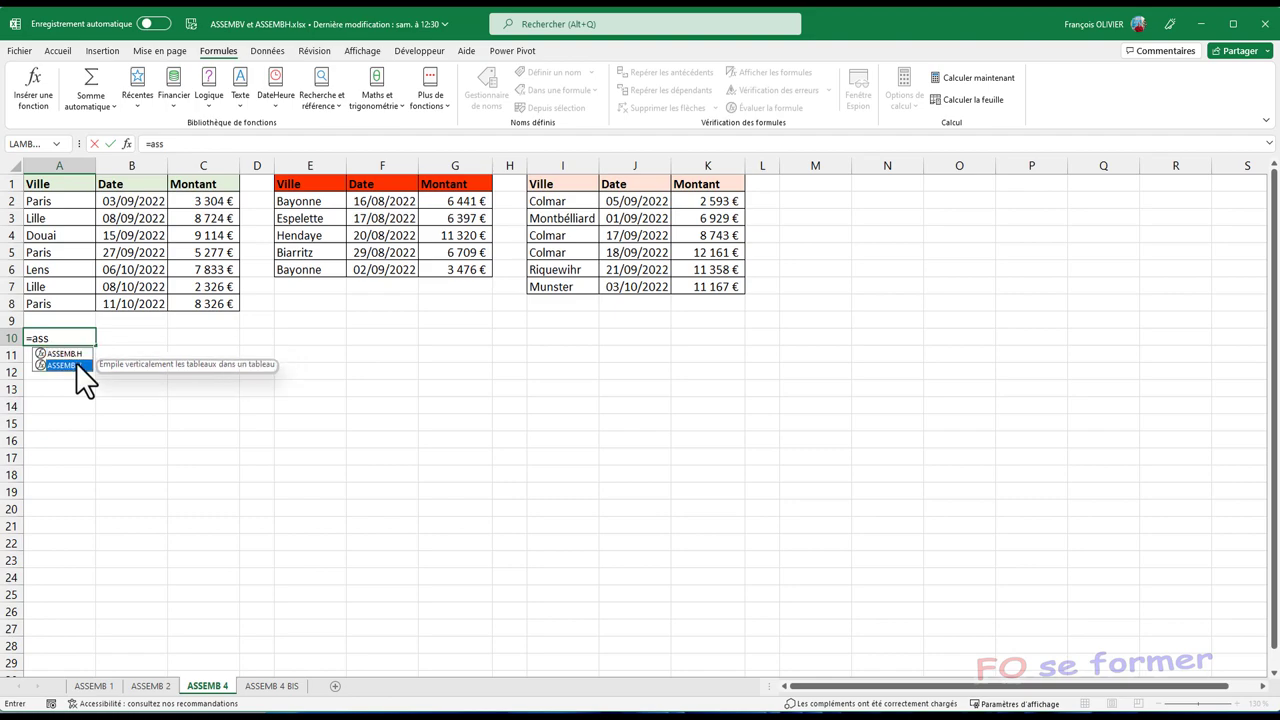
{"action": "double_click", "coordinate": [76, 364]}
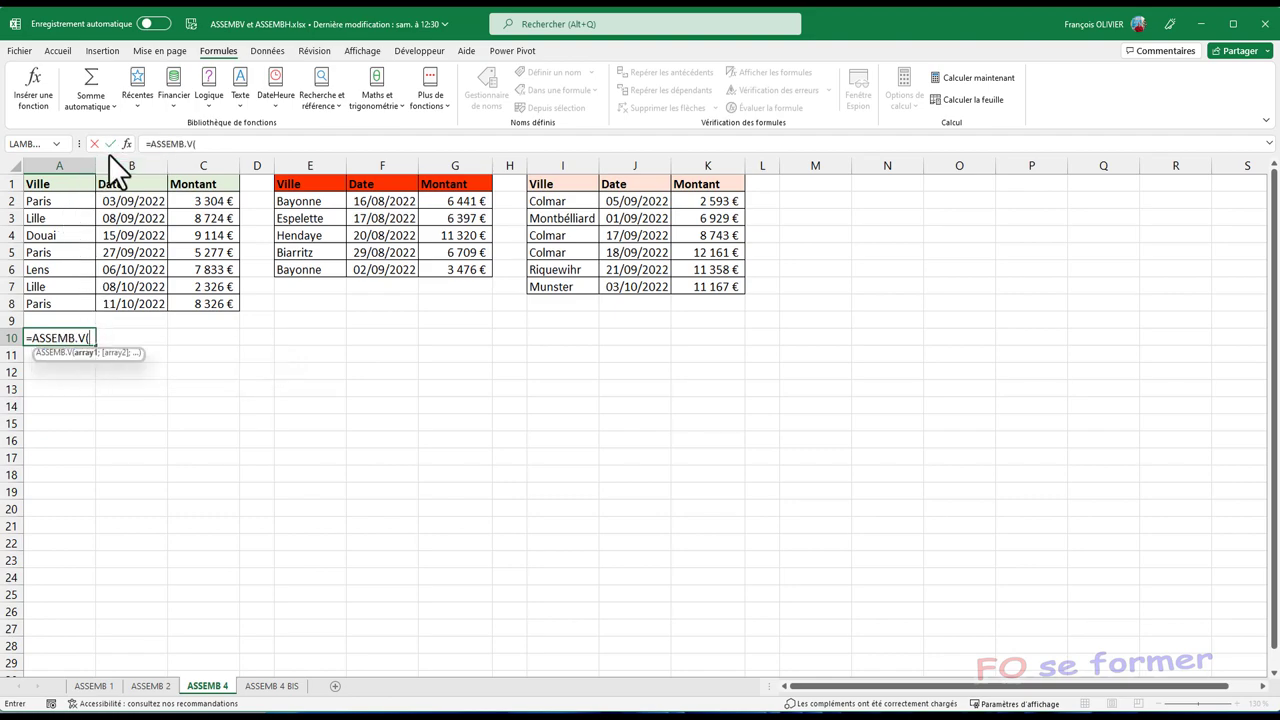
{"action": "left_click", "coordinate": [113, 141]}
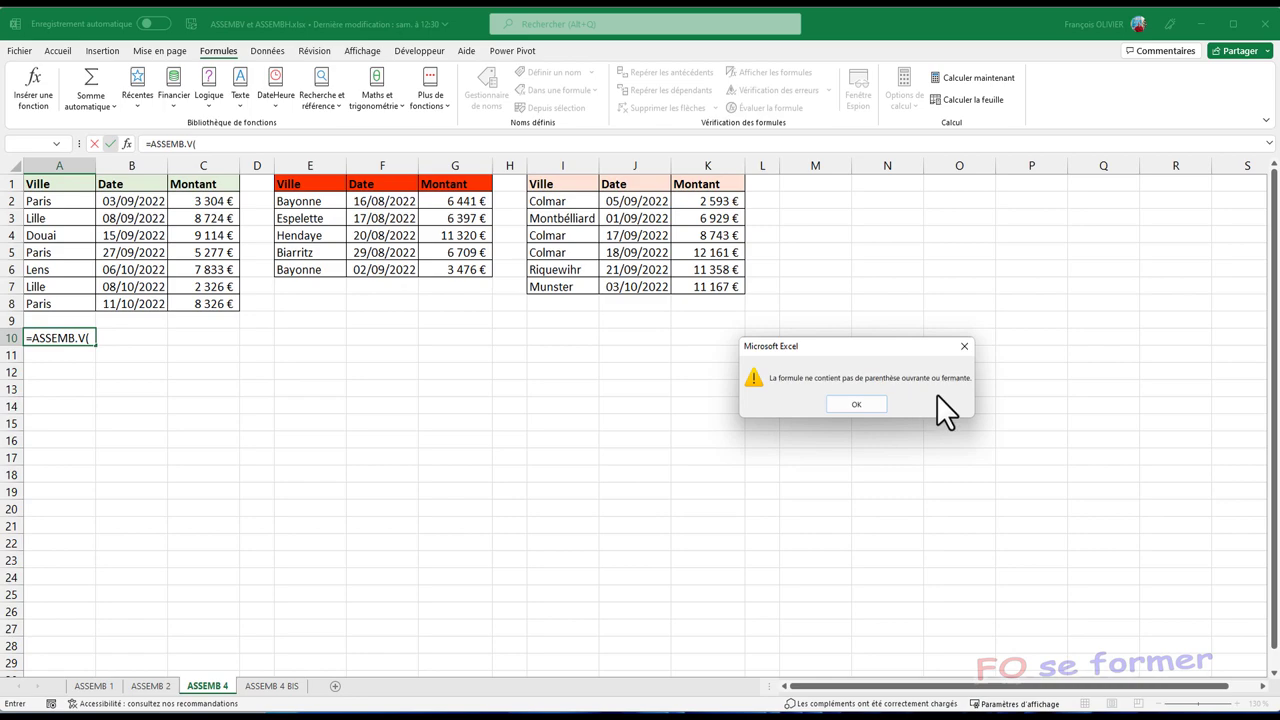
{"action": "left_click", "coordinate": [866, 406]}
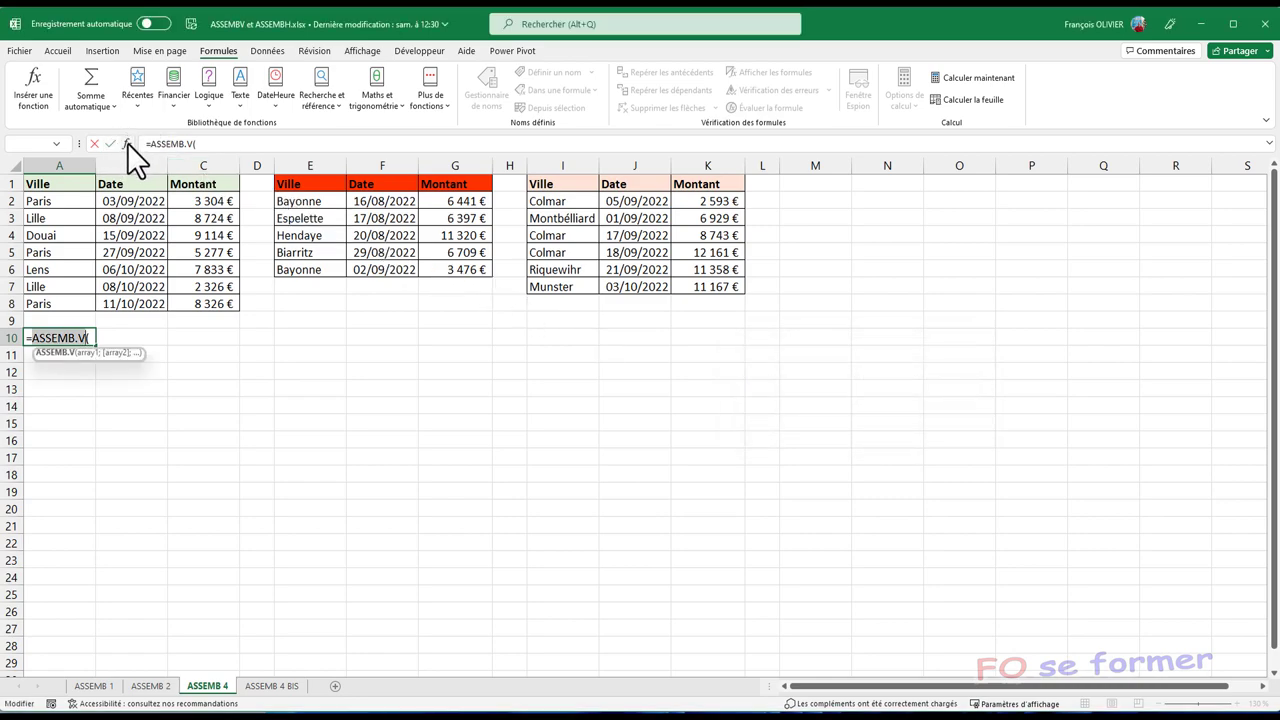
{"action": "left_click", "coordinate": [126, 143]}
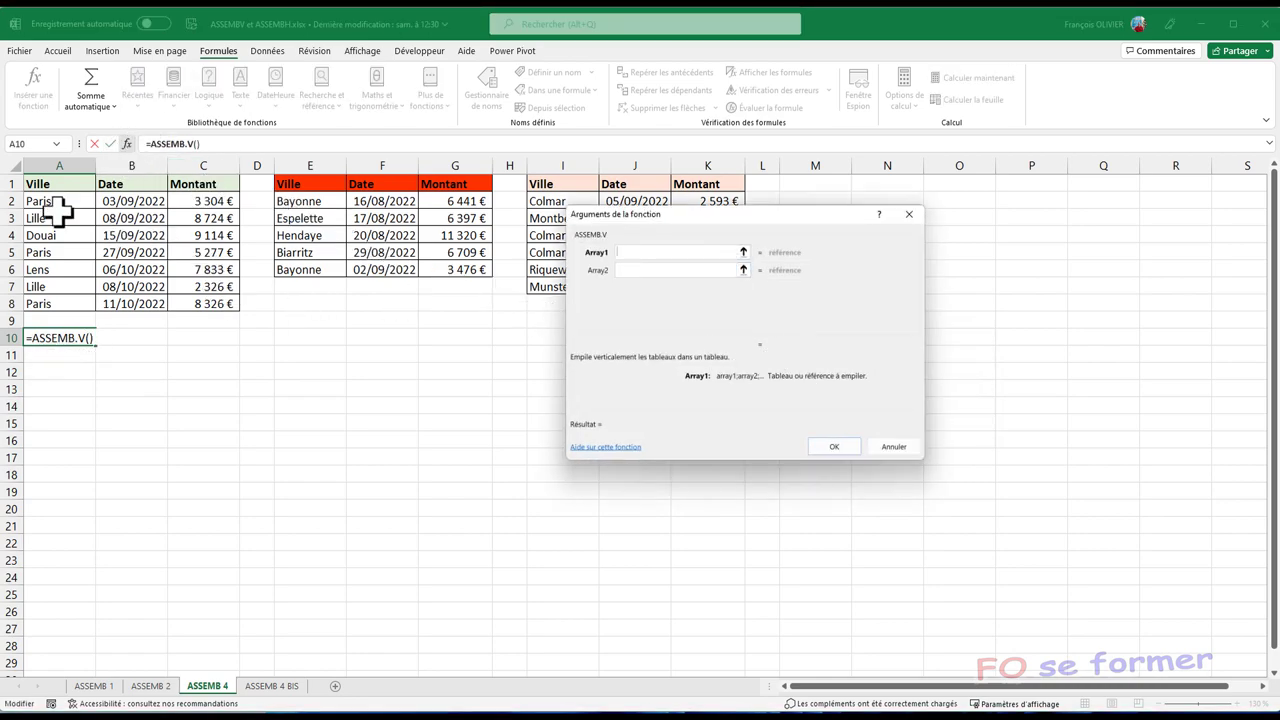
Step: Set ASSEMB.V arrays to A1:C8, E2:G6 and I2:K7 and confirm, filling A10:C28
{"action": "mouse_move", "coordinate": [57, 183]}
{"action": "left_mouse_down"}
{"action": "mouse_move", "coordinate": [178, 258]}
{"action": "mouse_move", "coordinate": [175, 300]}
{"action": "left_mouse_up"}
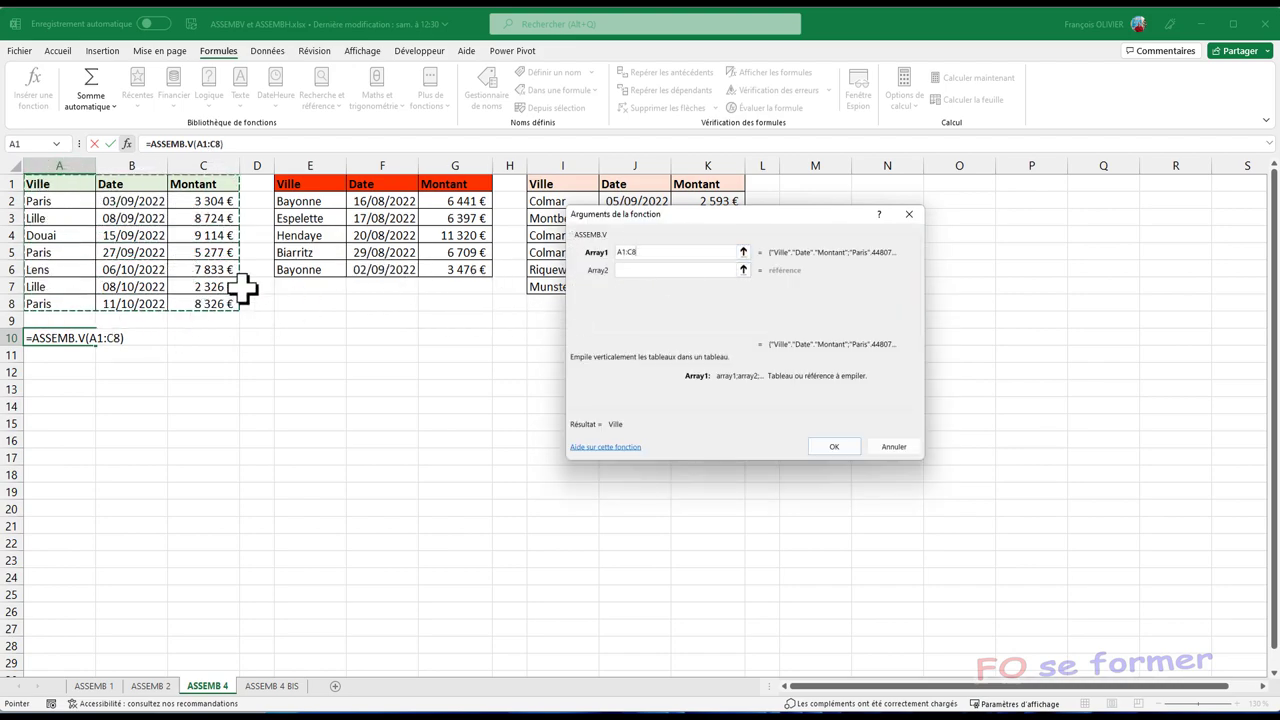
{"action": "left_click", "coordinate": [630, 270]}
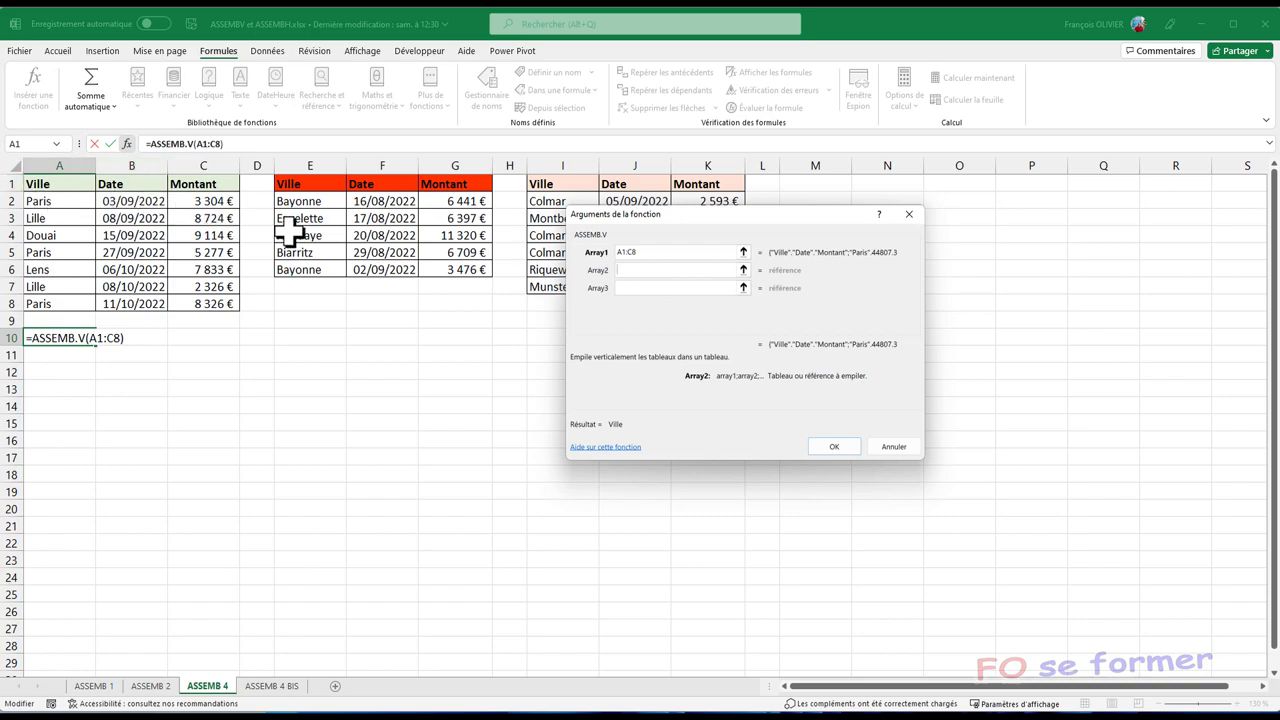
{"action": "left_click", "coordinate": [316, 201]}
{"action": "left_click_drag", "start_coordinate": [316, 201], "coordinate": [455, 272]}
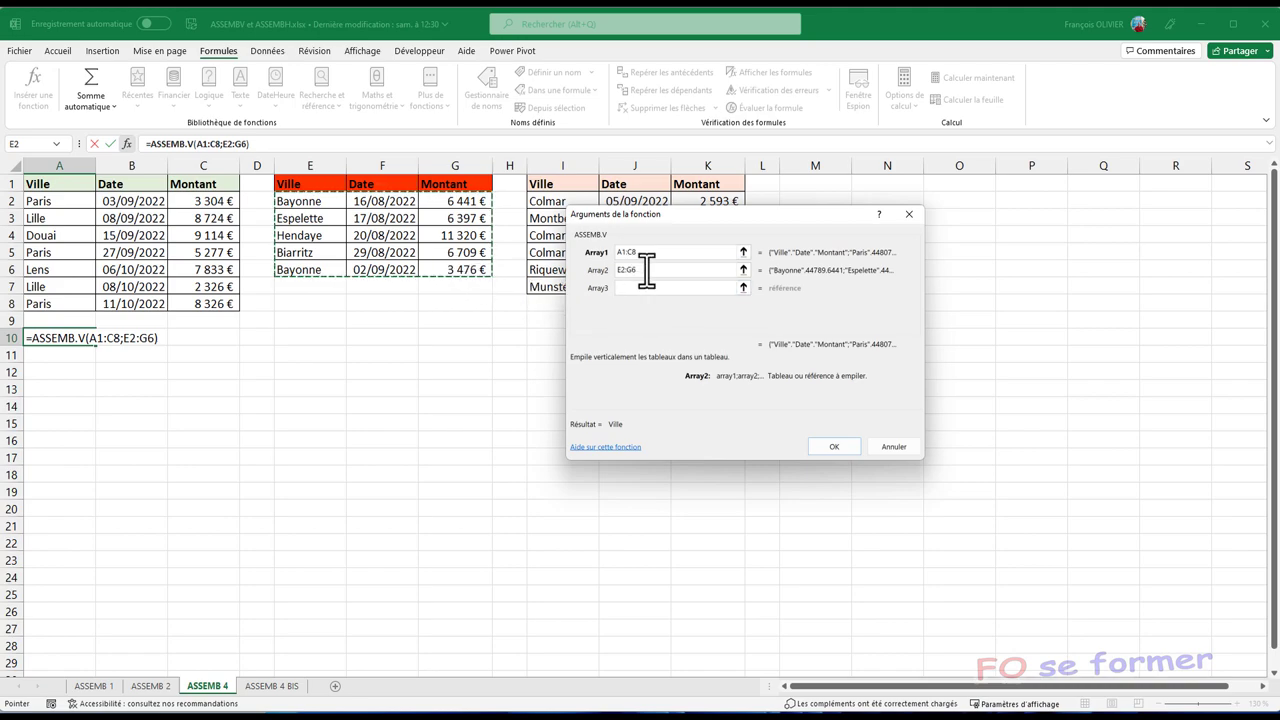
{"action": "left_click_drag", "start_coordinate": [697, 232], "coordinate": [573, 351]}
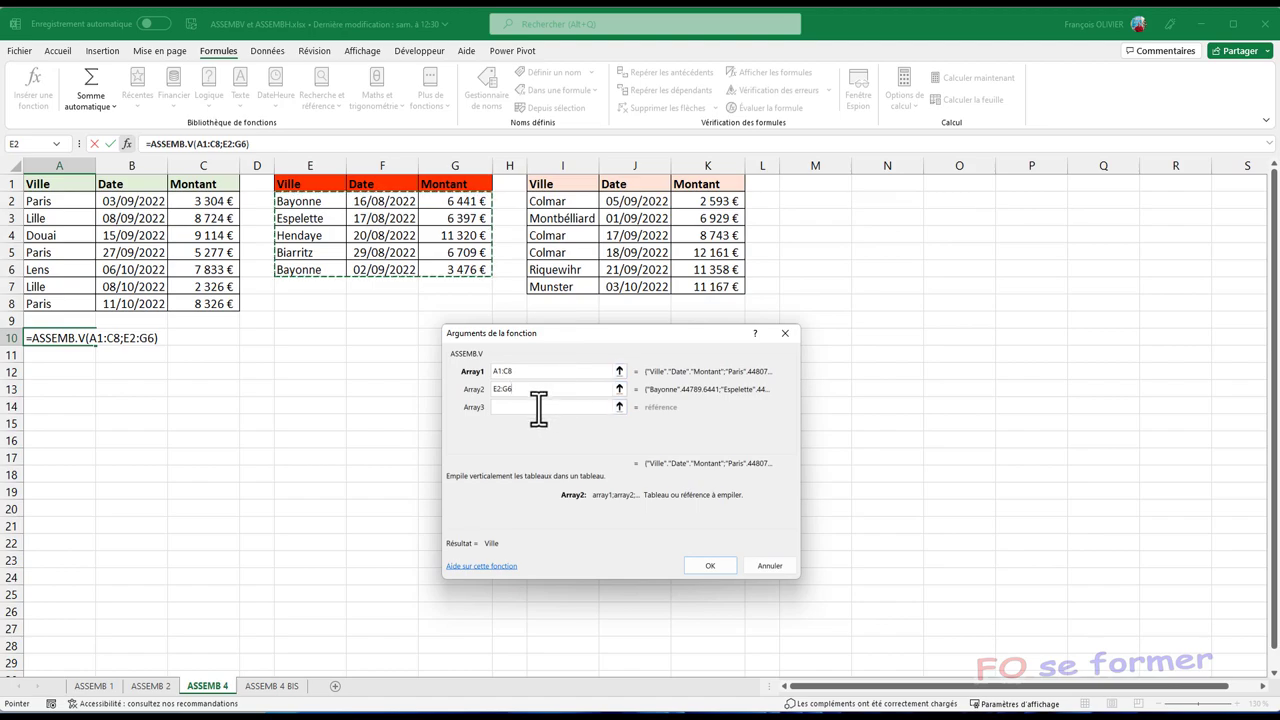
{"action": "left_click", "coordinate": [541, 406]}
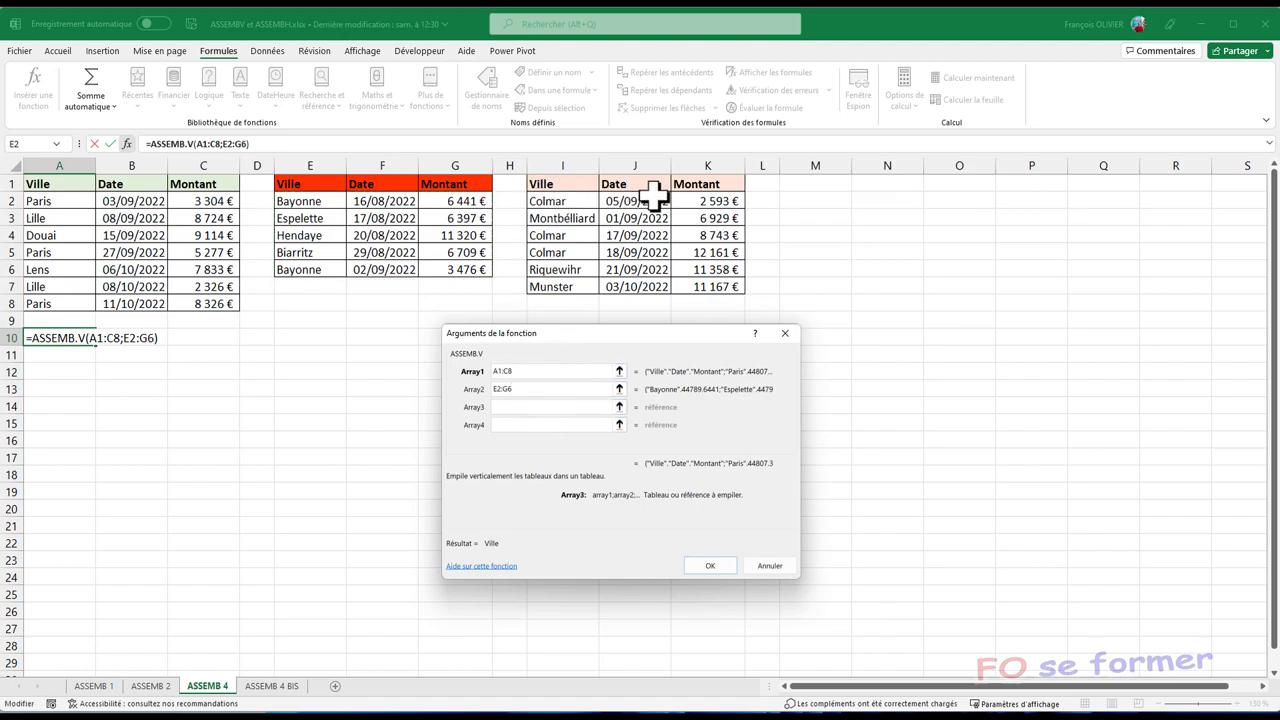
{"action": "left_click", "coordinate": [567, 203]}
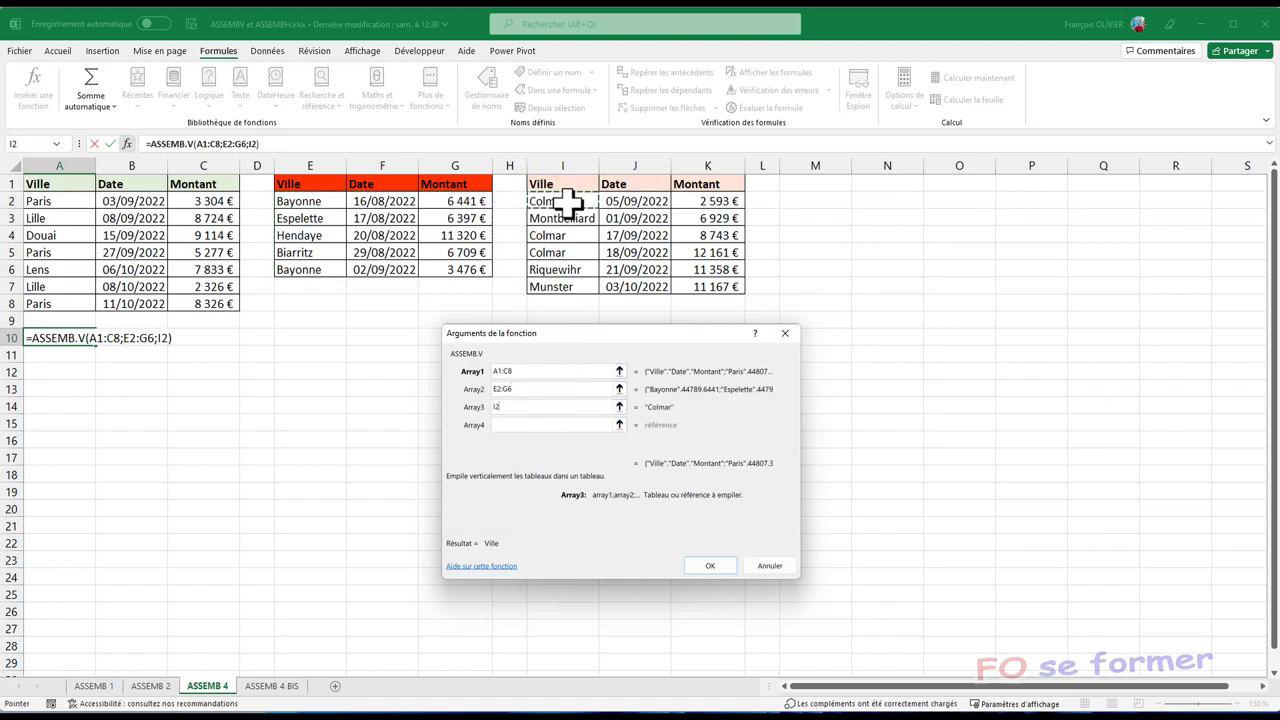
{"action": "left_click_drag", "start_coordinate": [567, 203], "coordinate": [680, 287]}
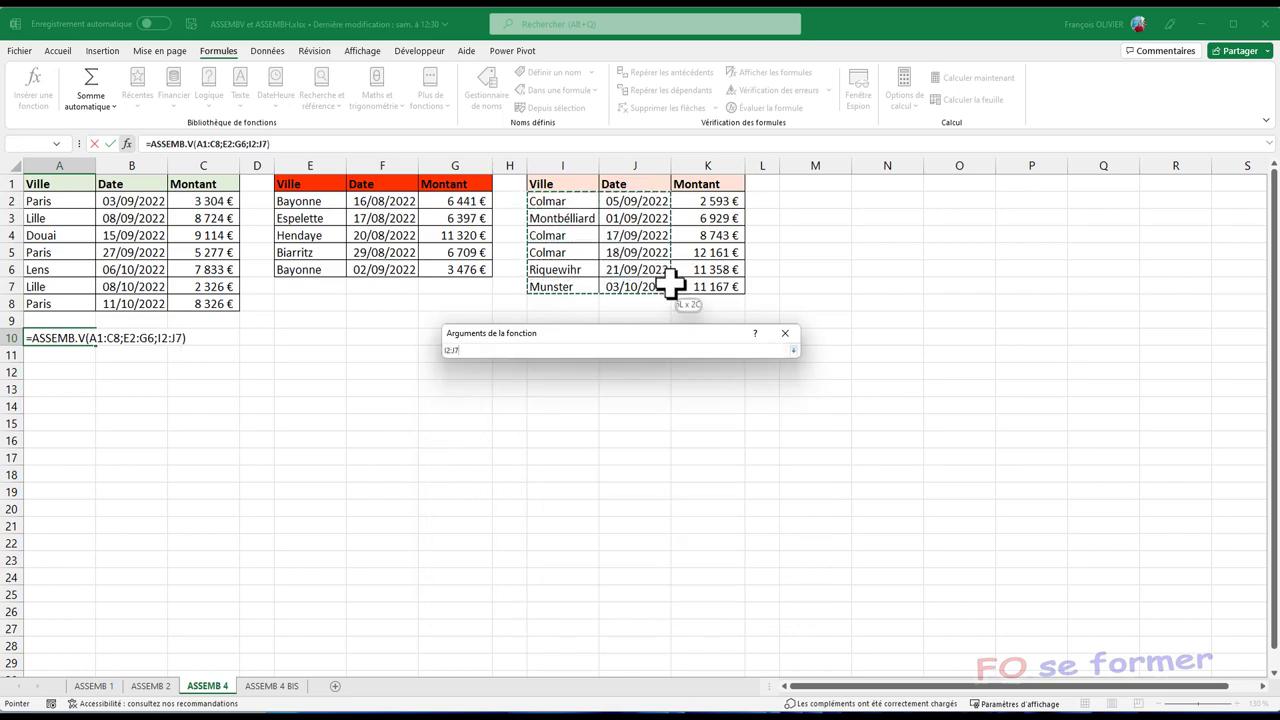
{"action": "left_click_drag", "start_coordinate": [680, 287], "coordinate": [680, 287]}
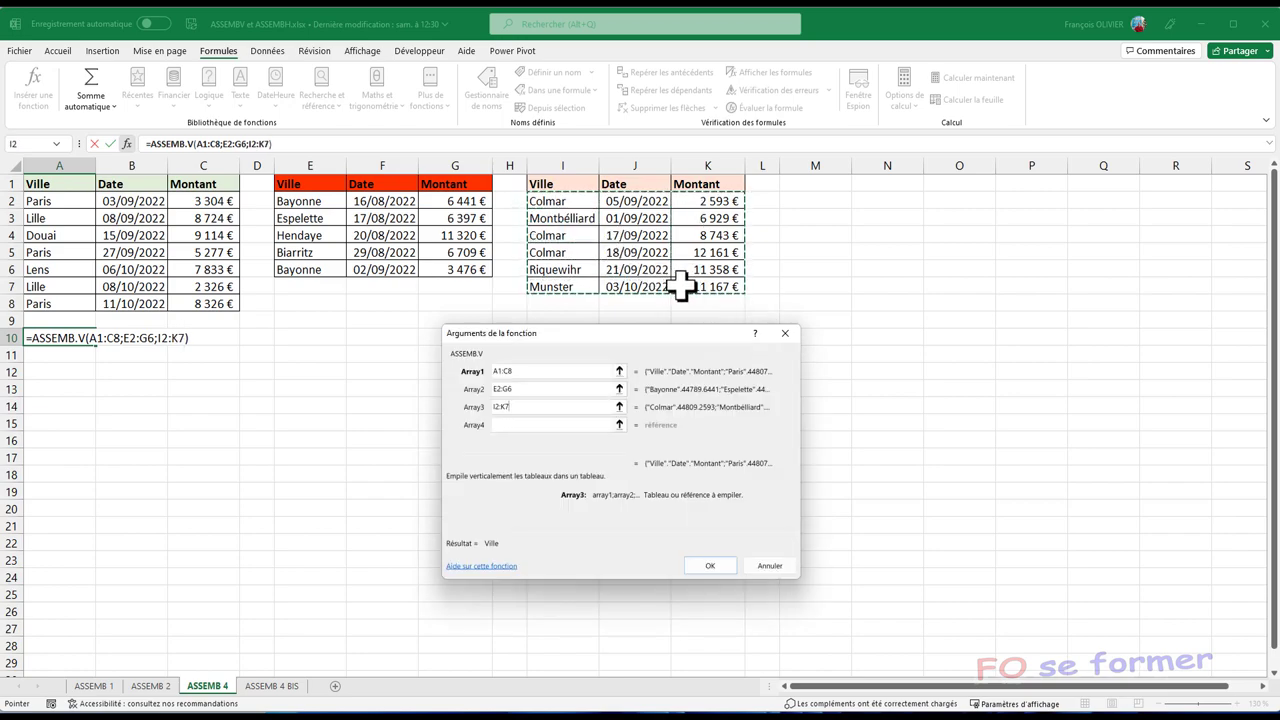
{"action": "left_click", "coordinate": [709, 563]}
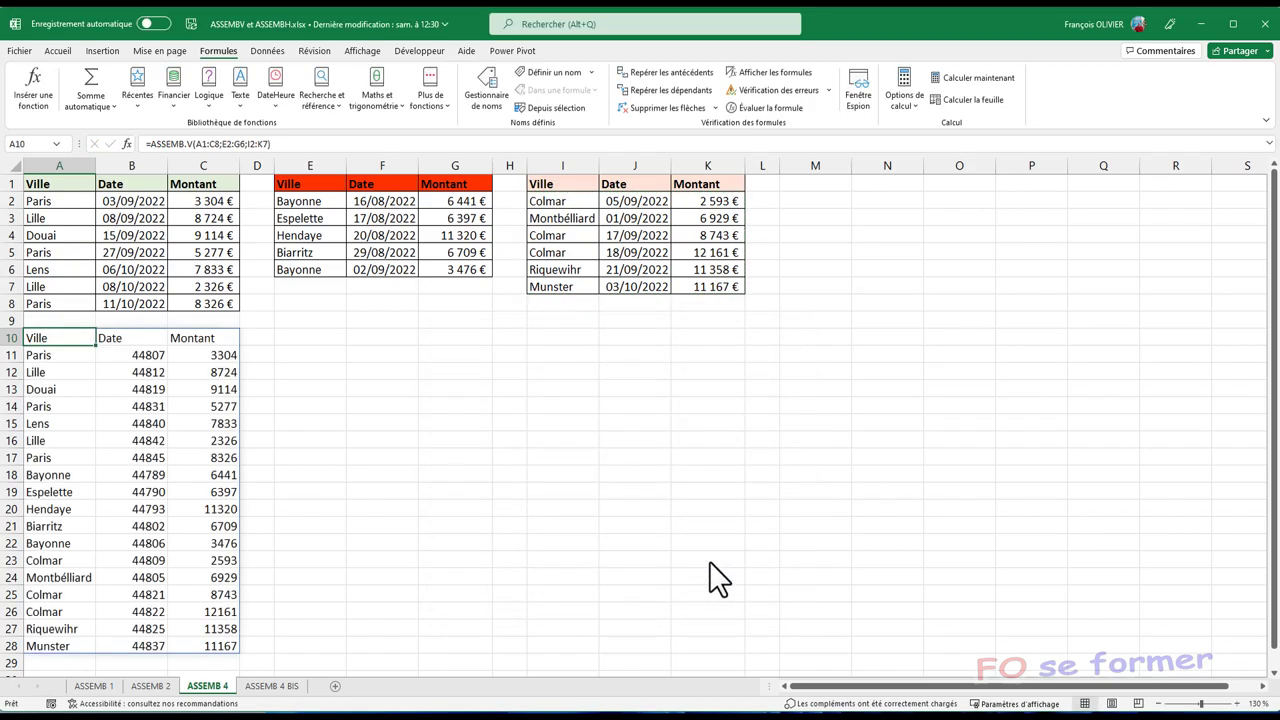
{"action": "left_click", "coordinate": [313, 286]}
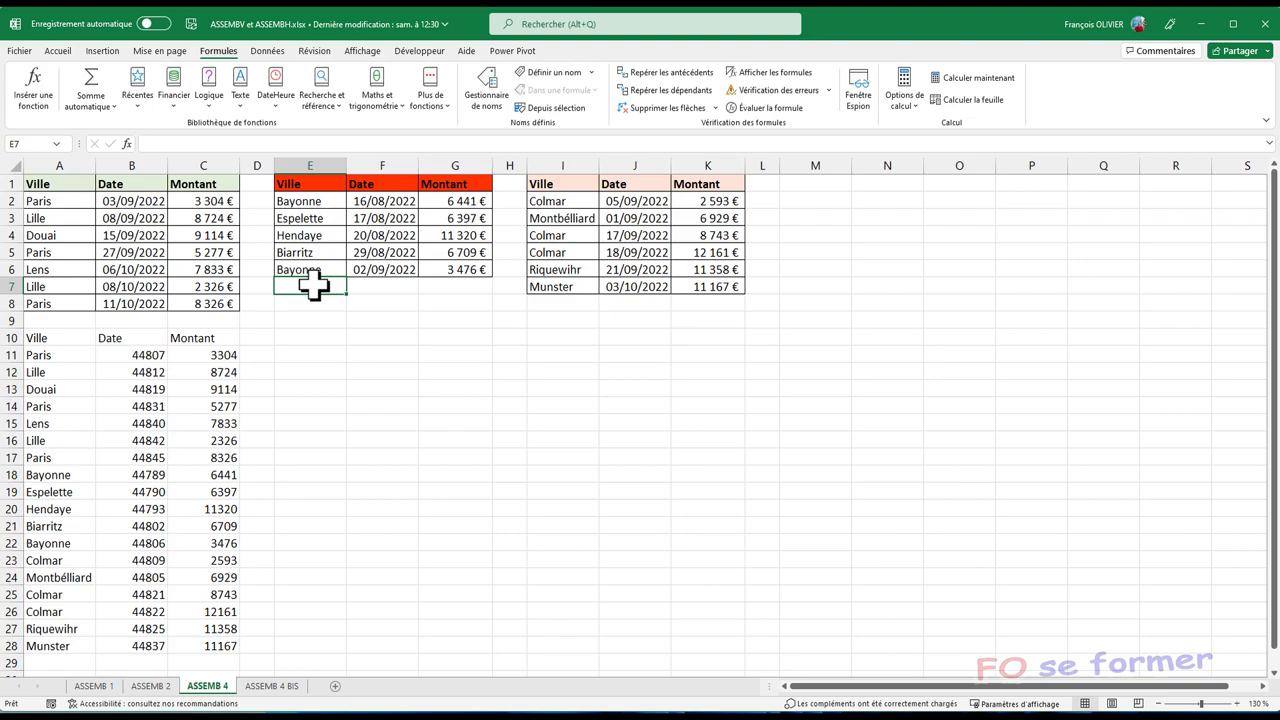
Step: Fill row 7 with Biarritz in E7, date 07/09/2022 and amount 4 215 €
{"action": "type", "text": "Biarritz"}
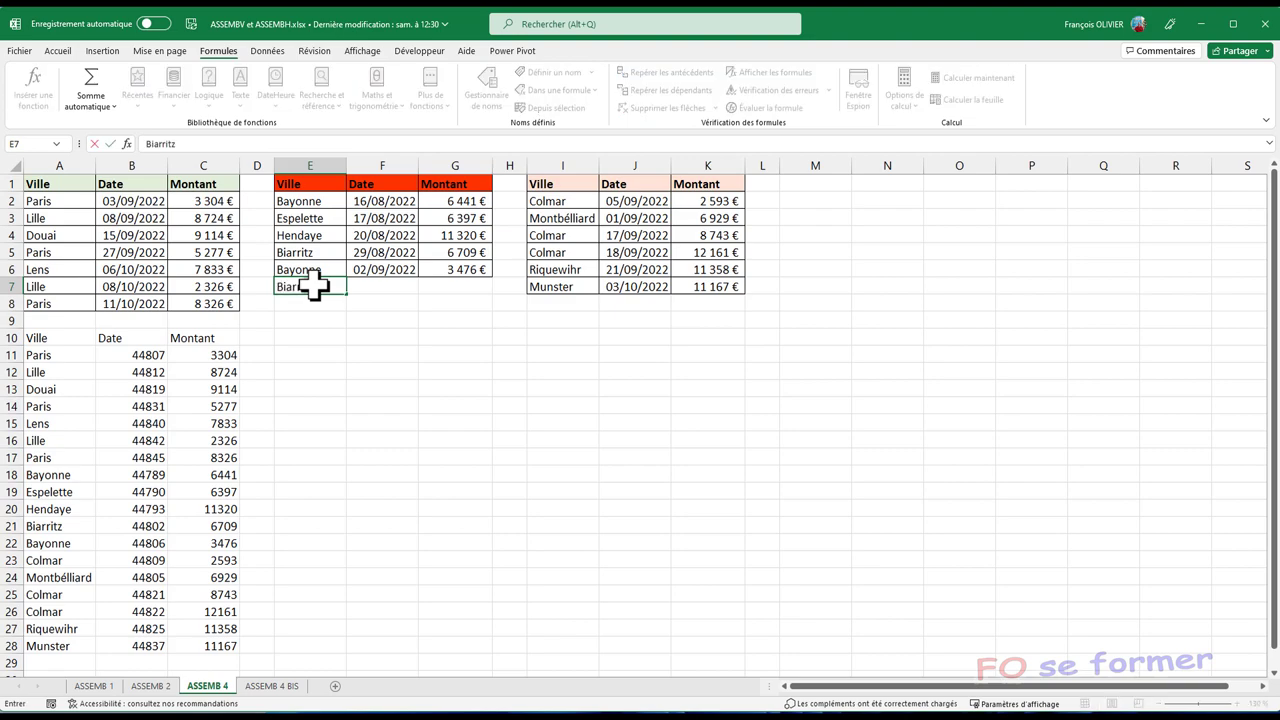
{"action": "key", "text": "Tab"}
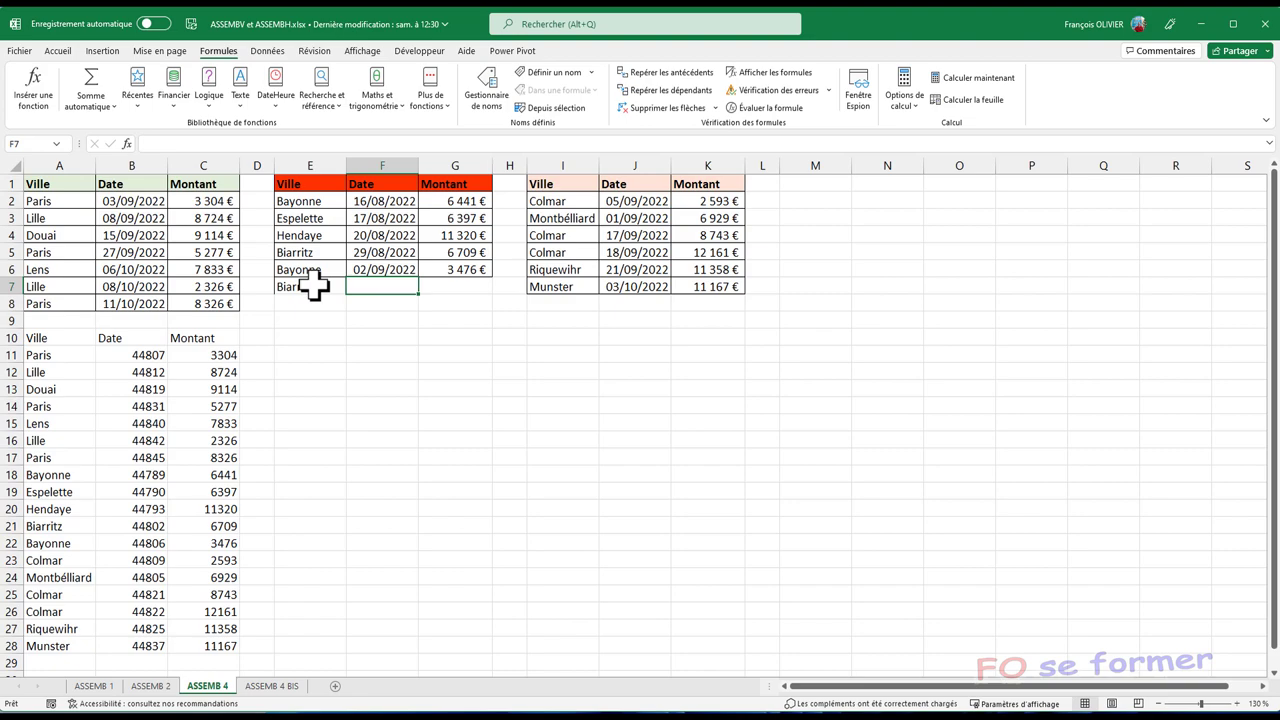
{"action": "type", "text": "07/09/2022"}
{"action": "key", "text": "Tab"}
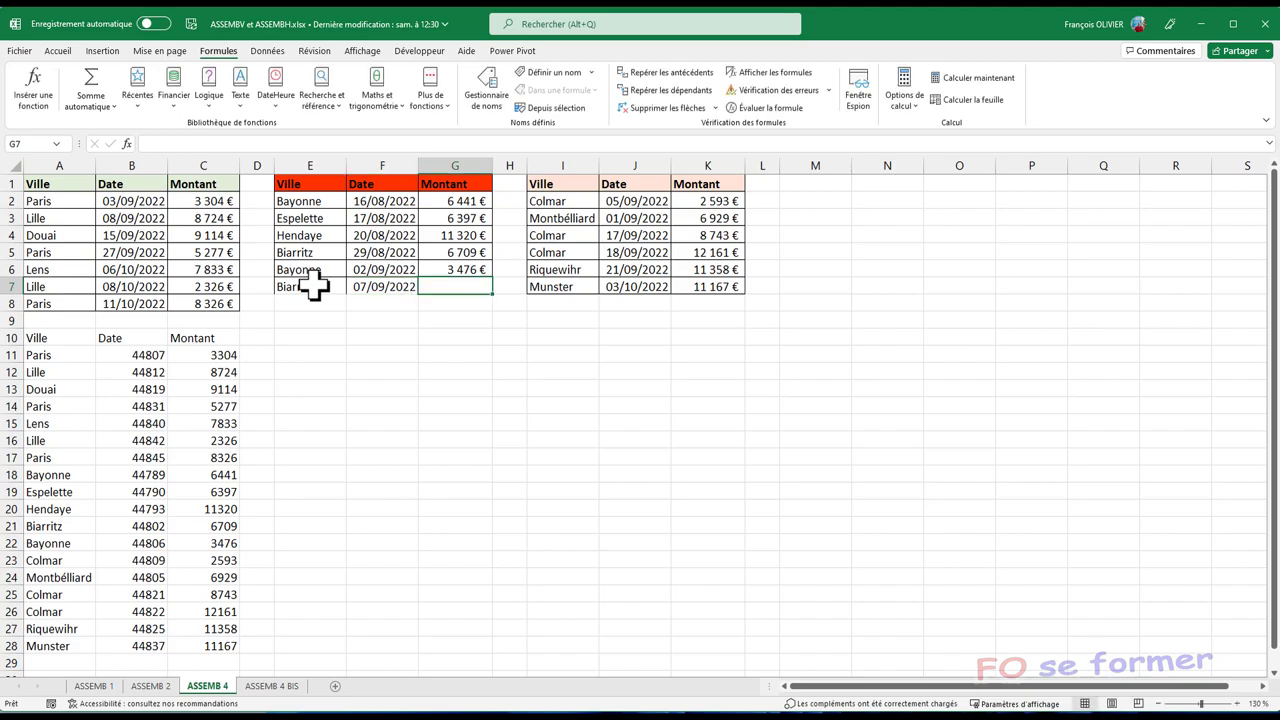
{"action": "type", "text": "4215"}
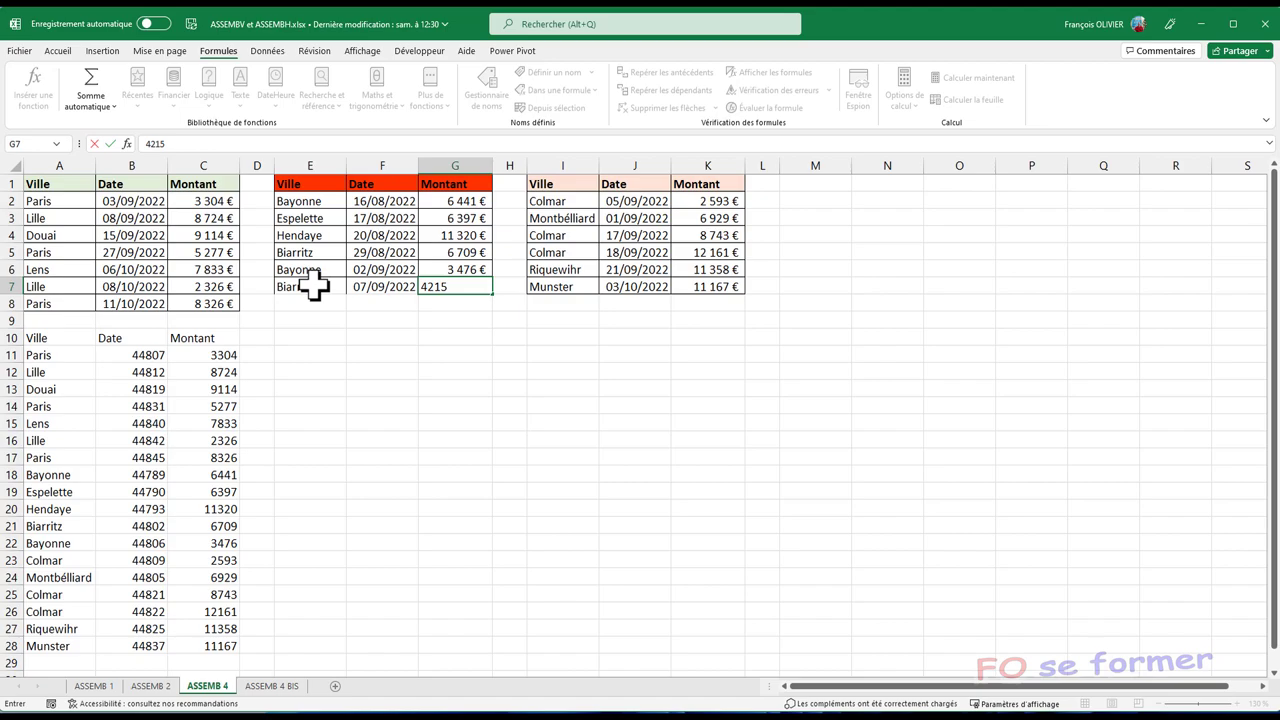
{"action": "key", "text": "Return"}
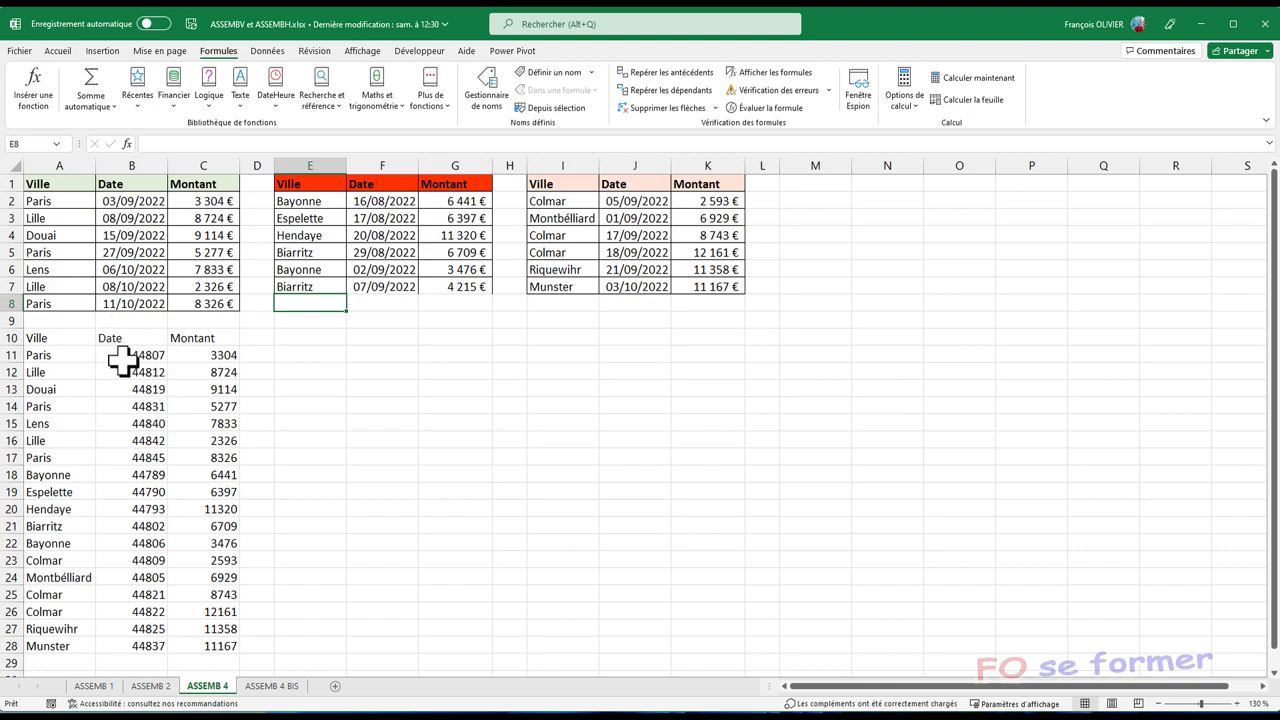
Step: Format the stacked dates B11:B28 as Date courte
{"action": "left_click", "coordinate": [59, 52]}
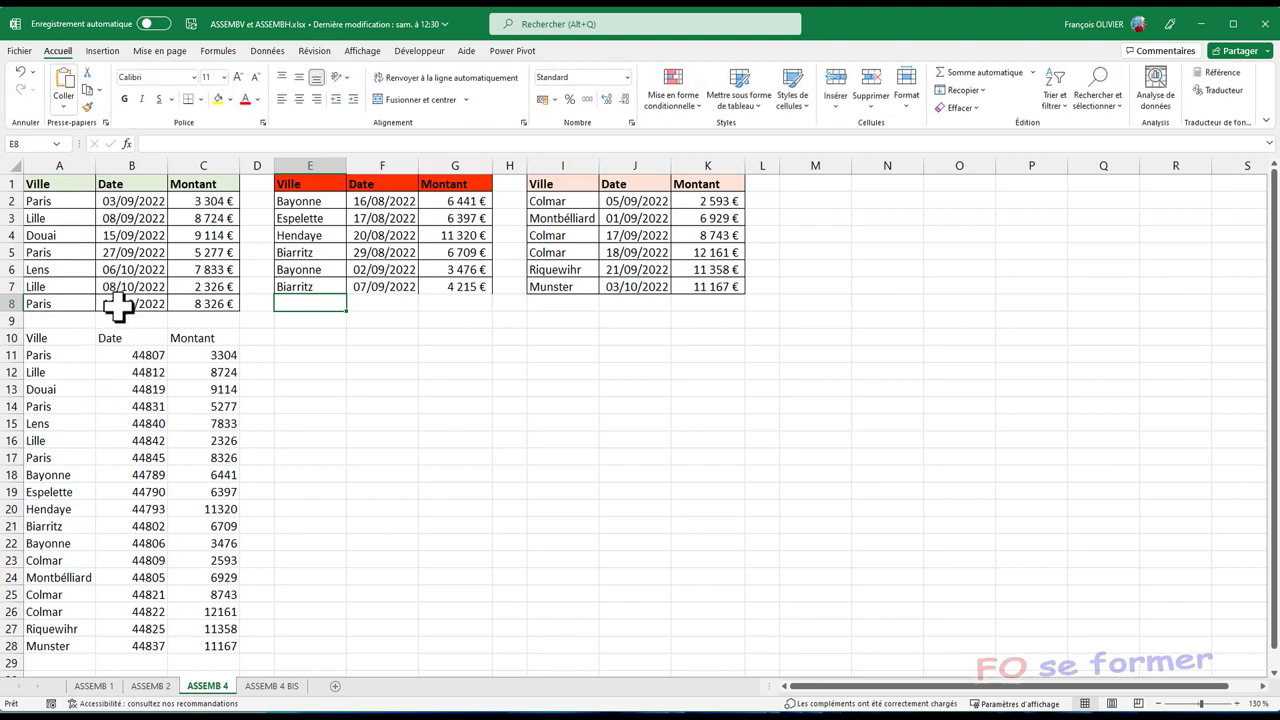
{"action": "left_click_drag", "start_coordinate": [124, 355], "coordinate": [124, 645]}
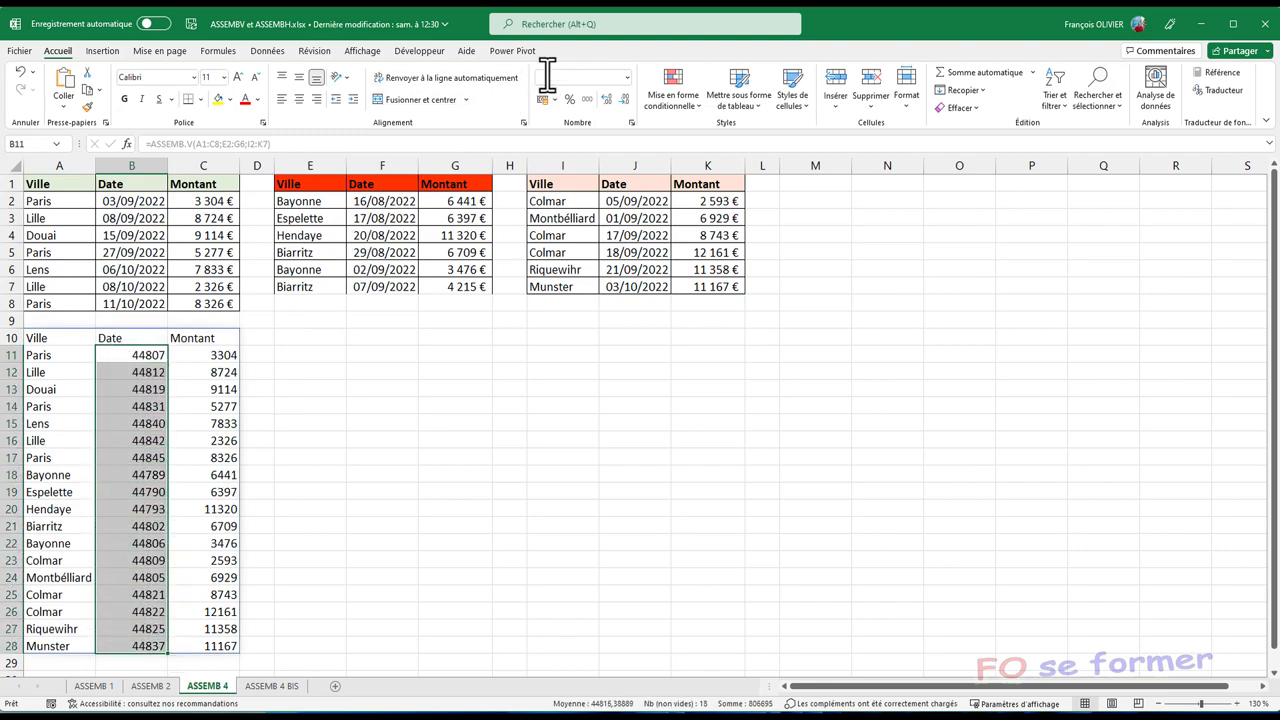
{"action": "left_click", "coordinate": [627, 77]}
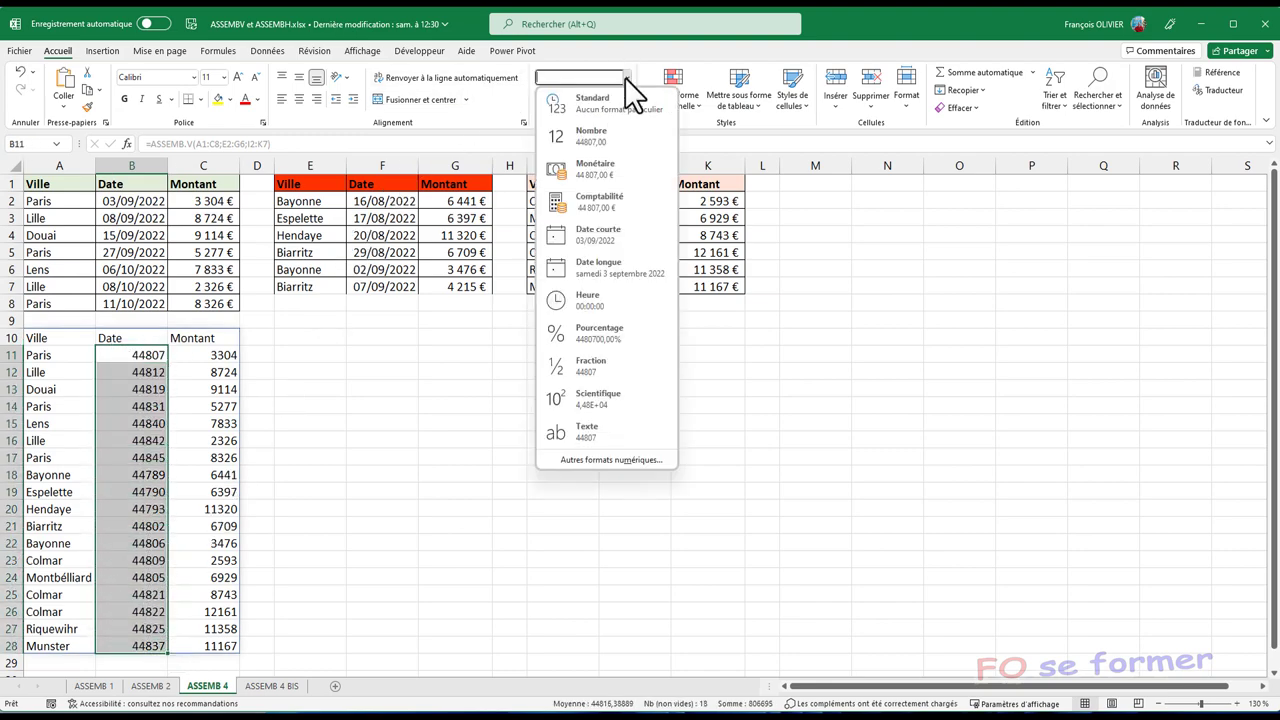
{"action": "left_click", "coordinate": [606, 231]}
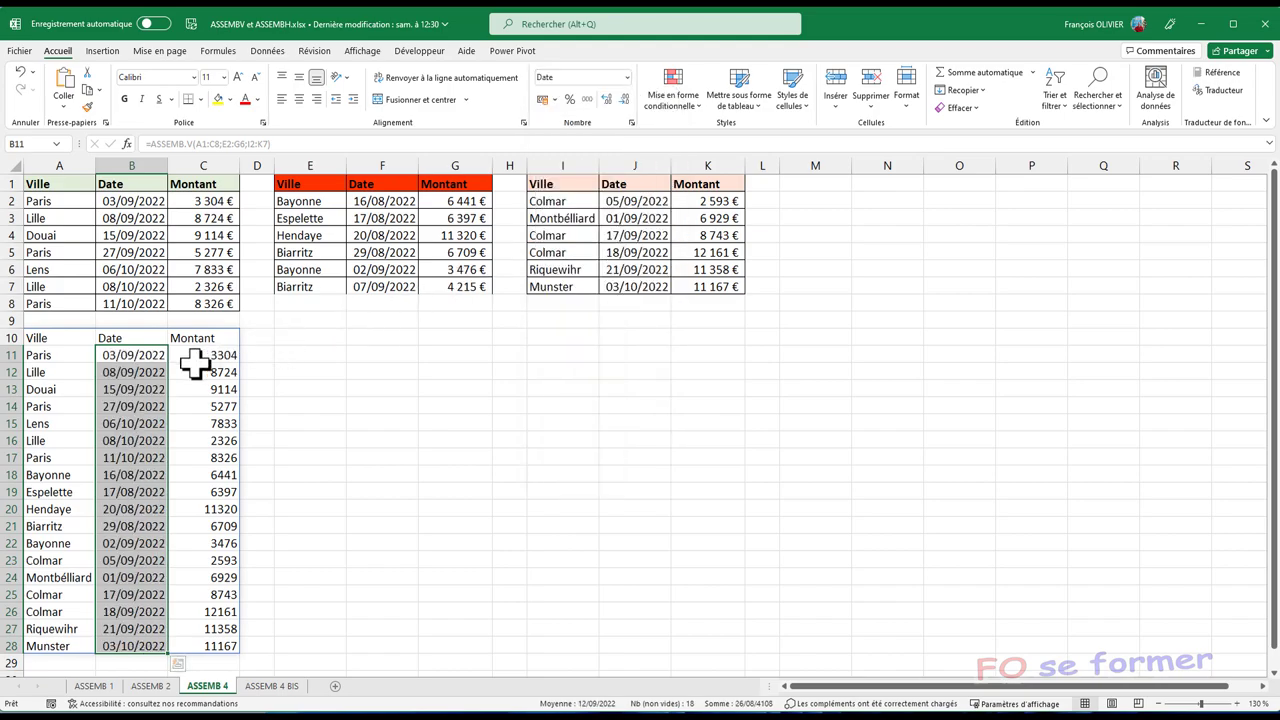
Step: Format the stacked amounts in column C as Monétaire euros with no decimals
{"action": "left_click_drag", "start_coordinate": [195, 350], "coordinate": [206, 646]}
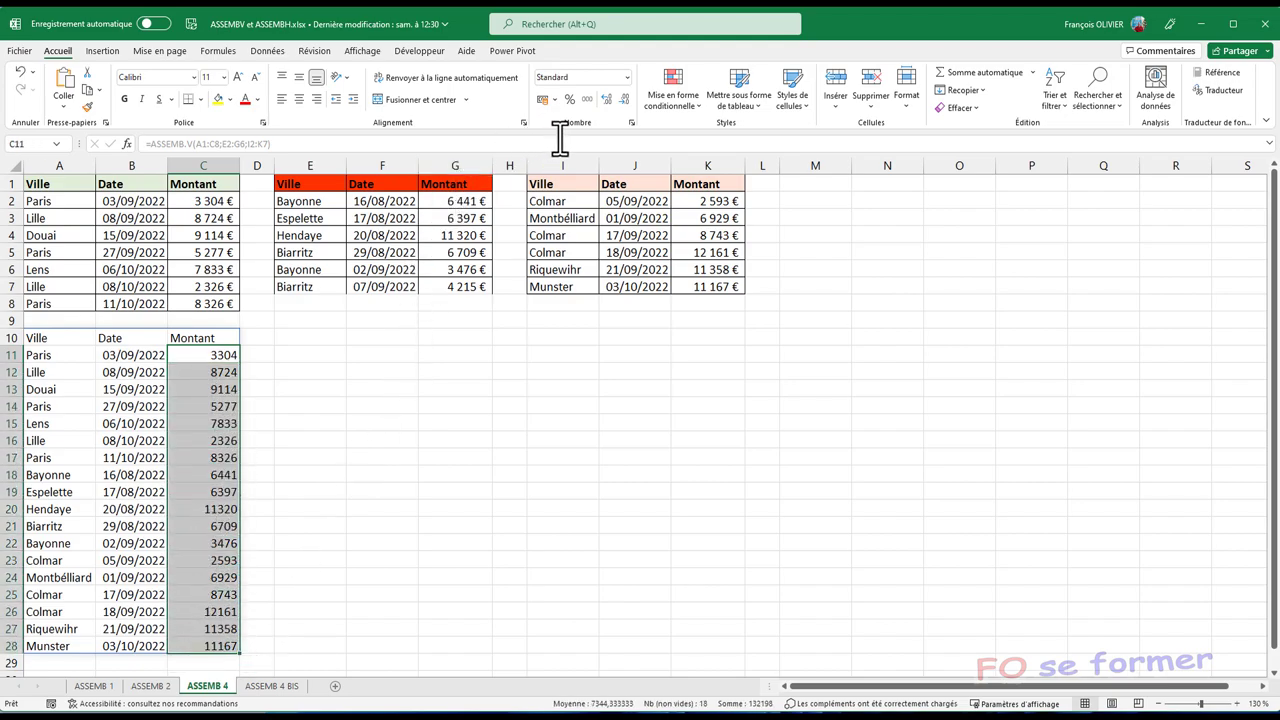
{"action": "left_click", "coordinate": [625, 78]}
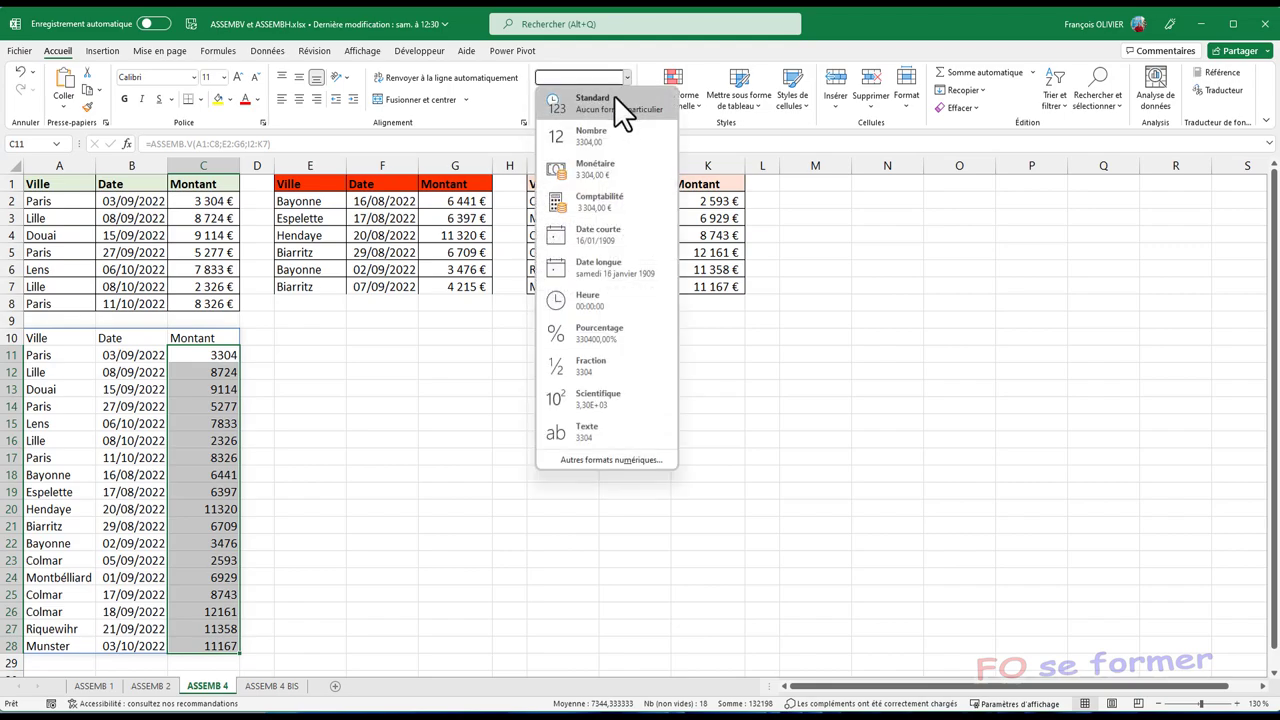
{"action": "left_click", "coordinate": [607, 170]}
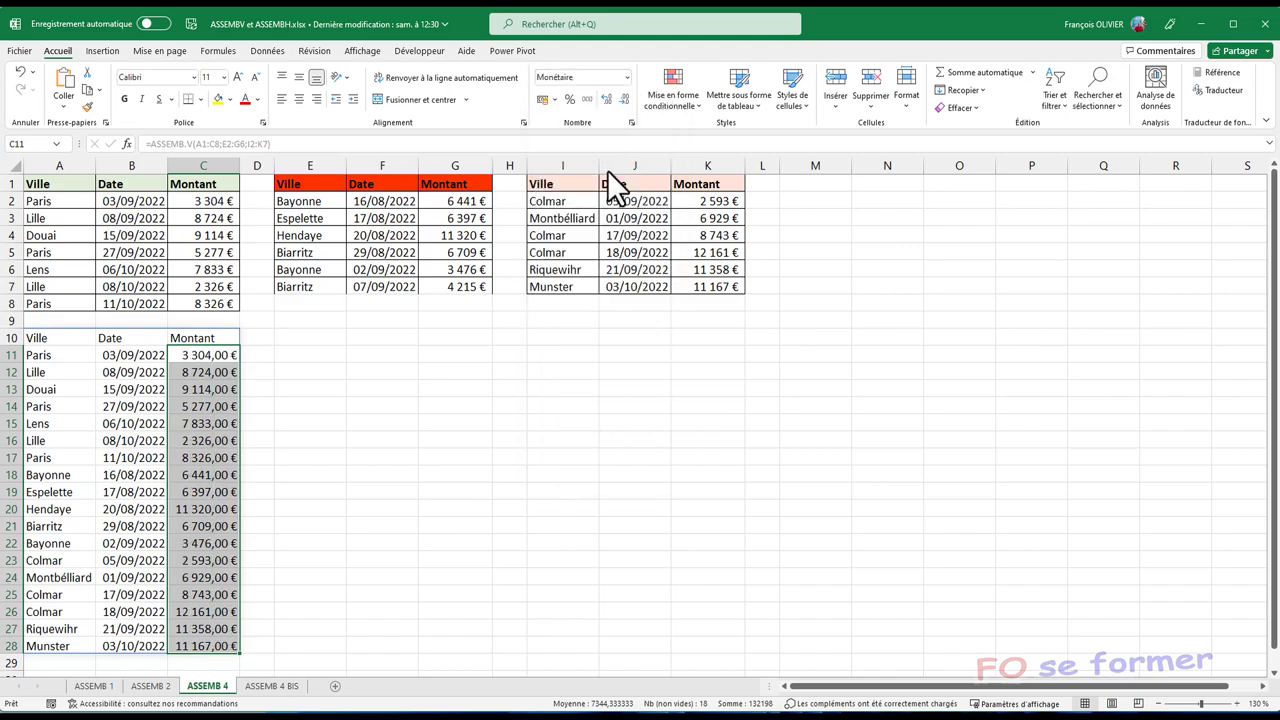
{"action": "left_click", "coordinate": [625, 100]}
{"action": "left_click", "coordinate": [625, 100]}
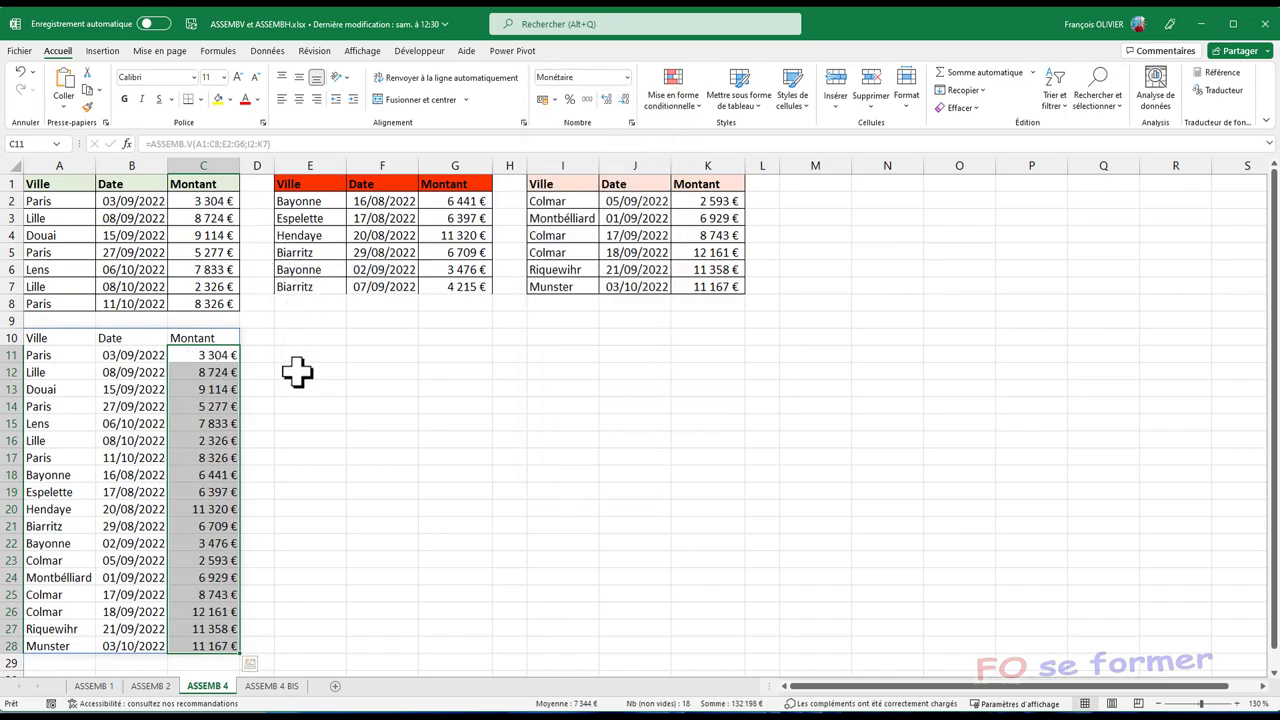
{"action": "left_click", "coordinate": [282, 457]}
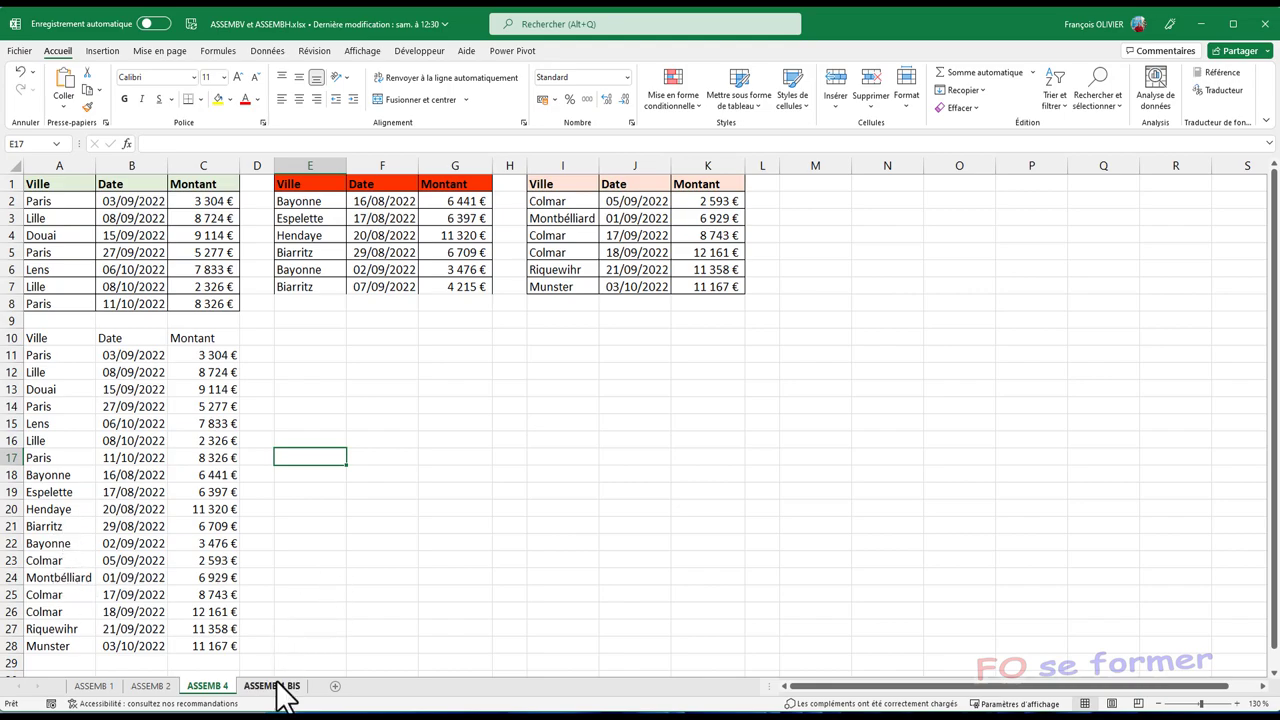
Step: On the ASSEMB 4 BIS sheet, convert A1:C8 into a table with headers
{"action": "left_click", "coordinate": [279, 676]}
{"action": "left_click", "coordinate": [277, 686]}
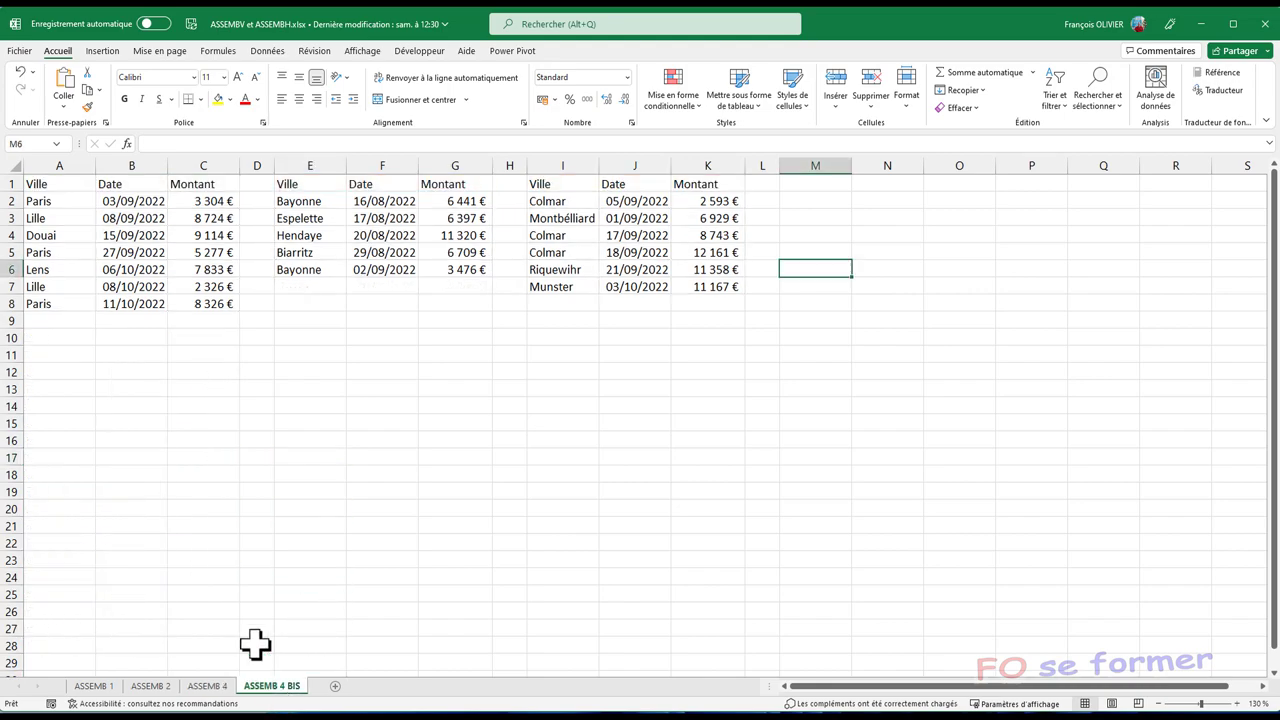
{"action": "left_click", "coordinate": [151, 240]}
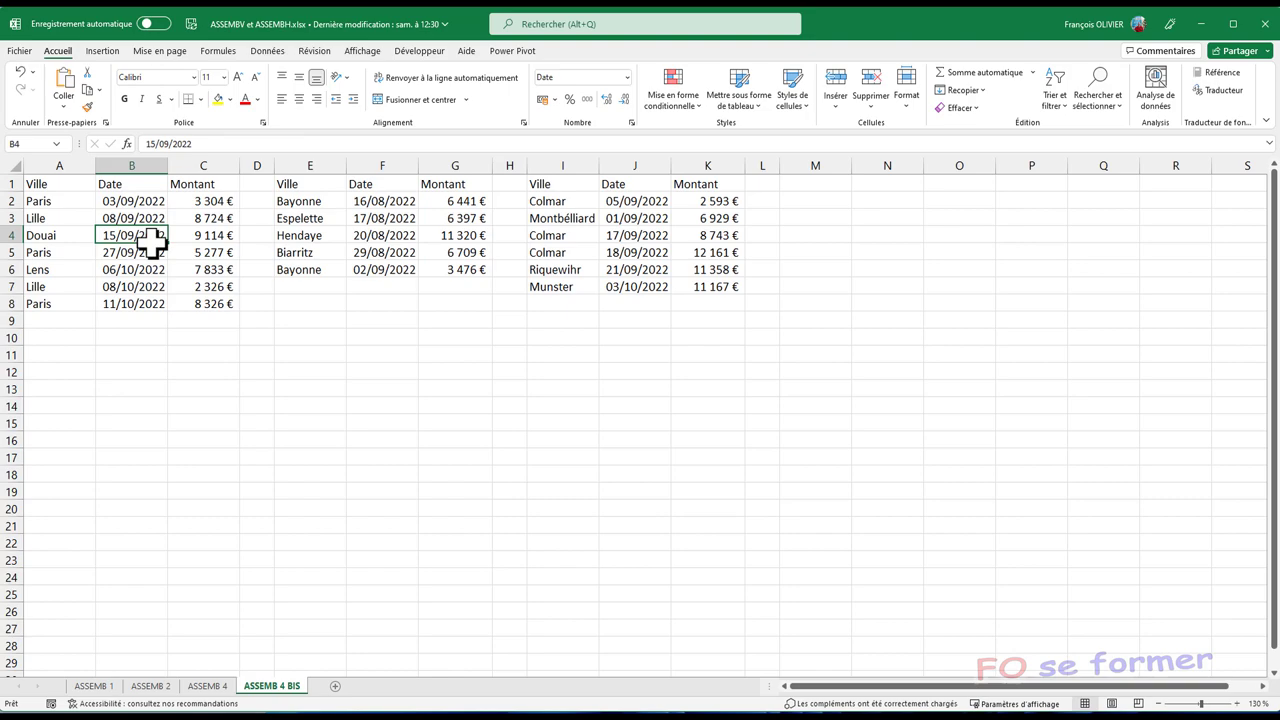
{"action": "key", "text": "ctrl+t"}
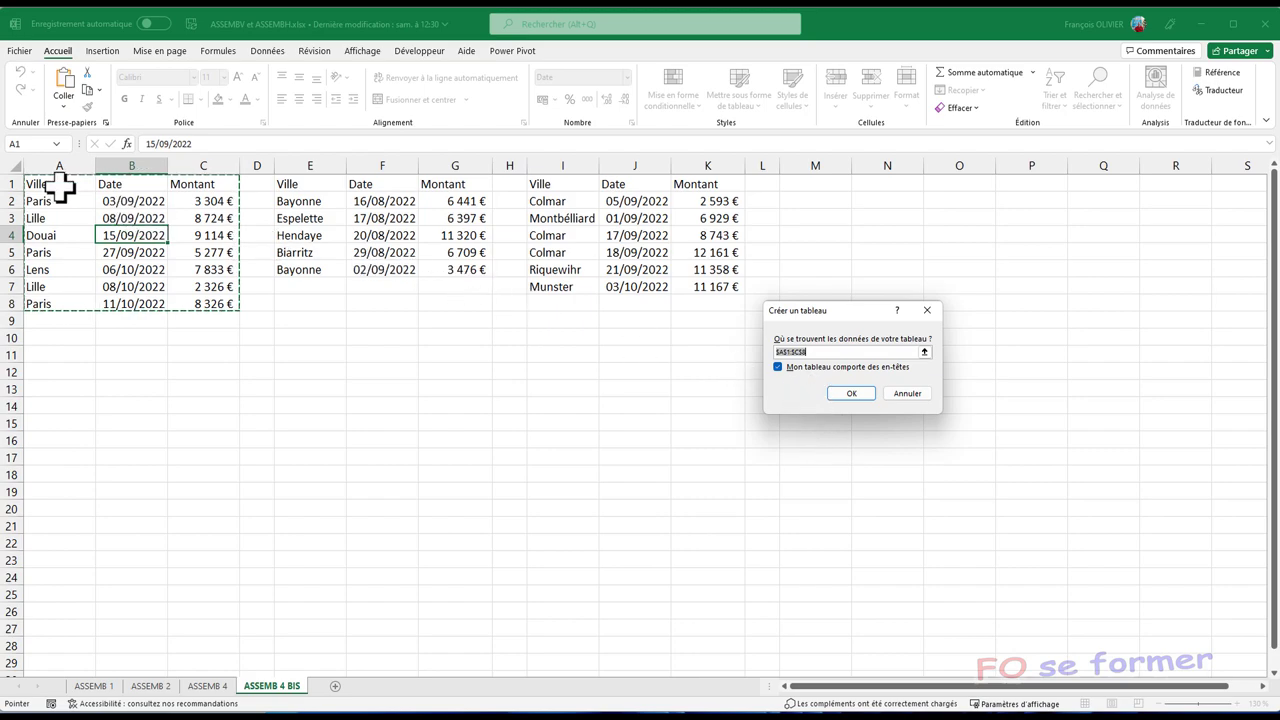
{"action": "left_click", "coordinate": [848, 393]}
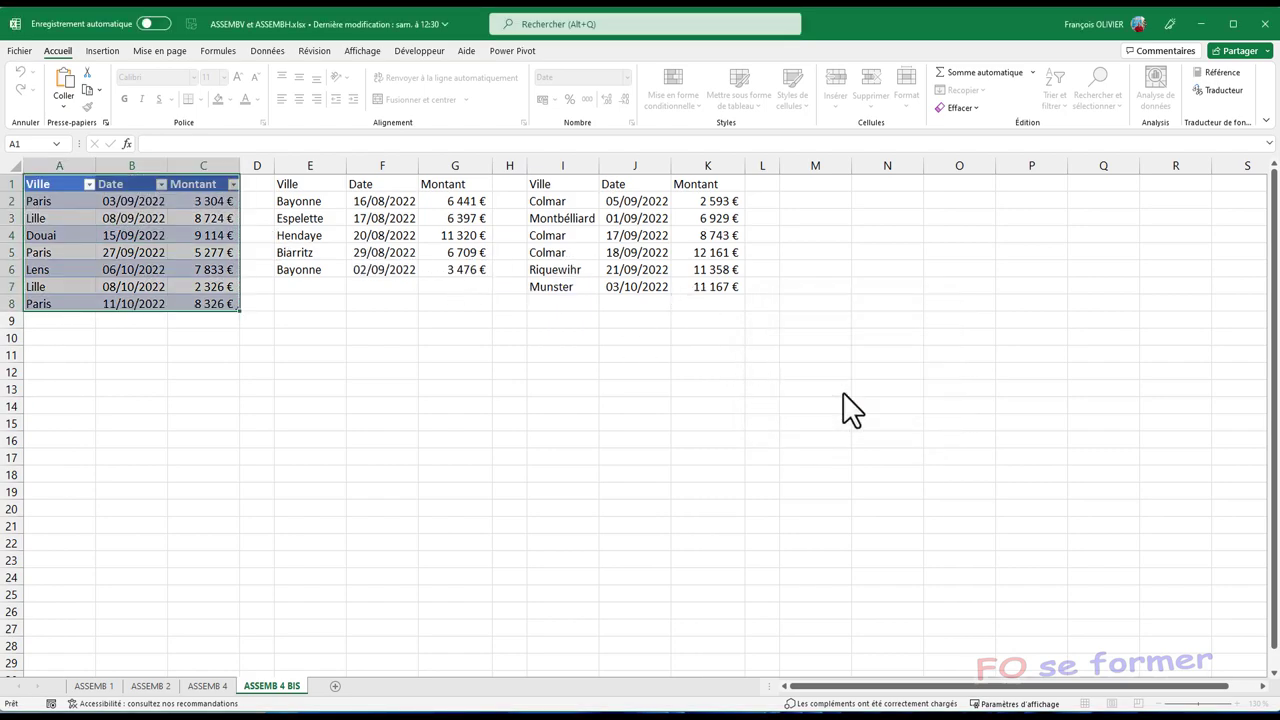
Step: Convert the Bayonne range E1:G6 into a table with an orange style
{"action": "left_click", "coordinate": [380, 220]}
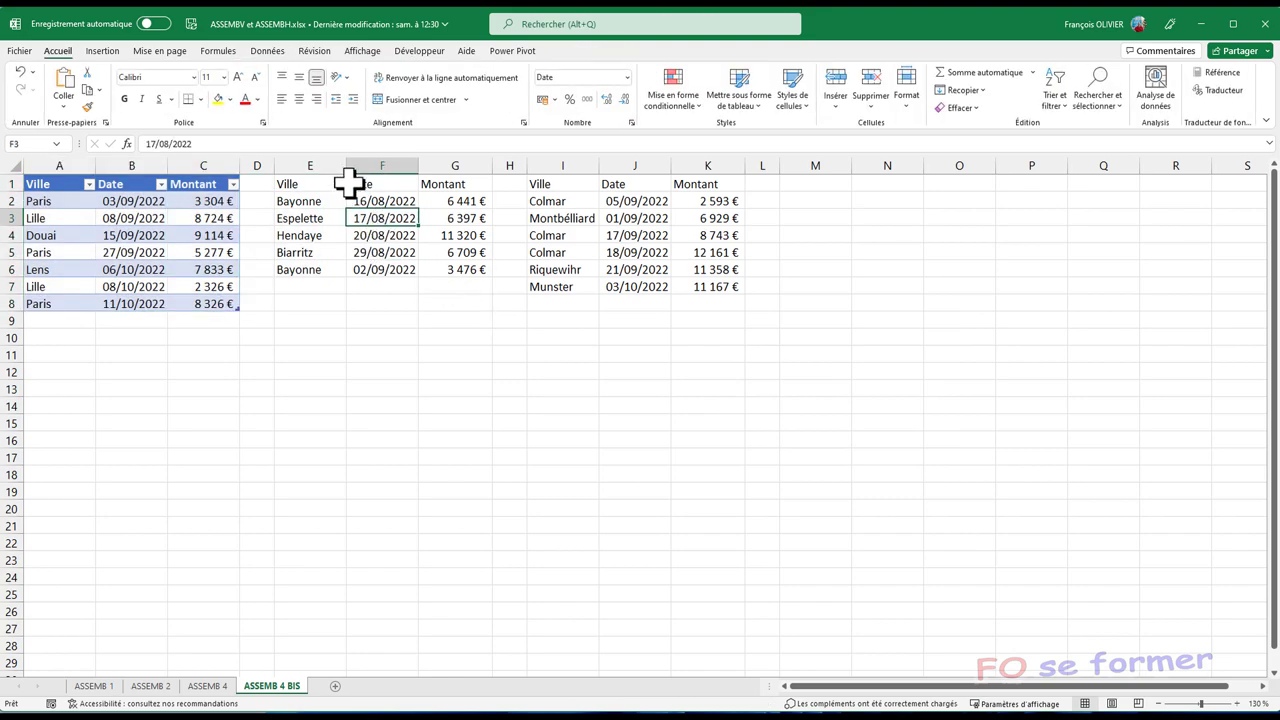
{"action": "key", "text": "ctrl+l"}
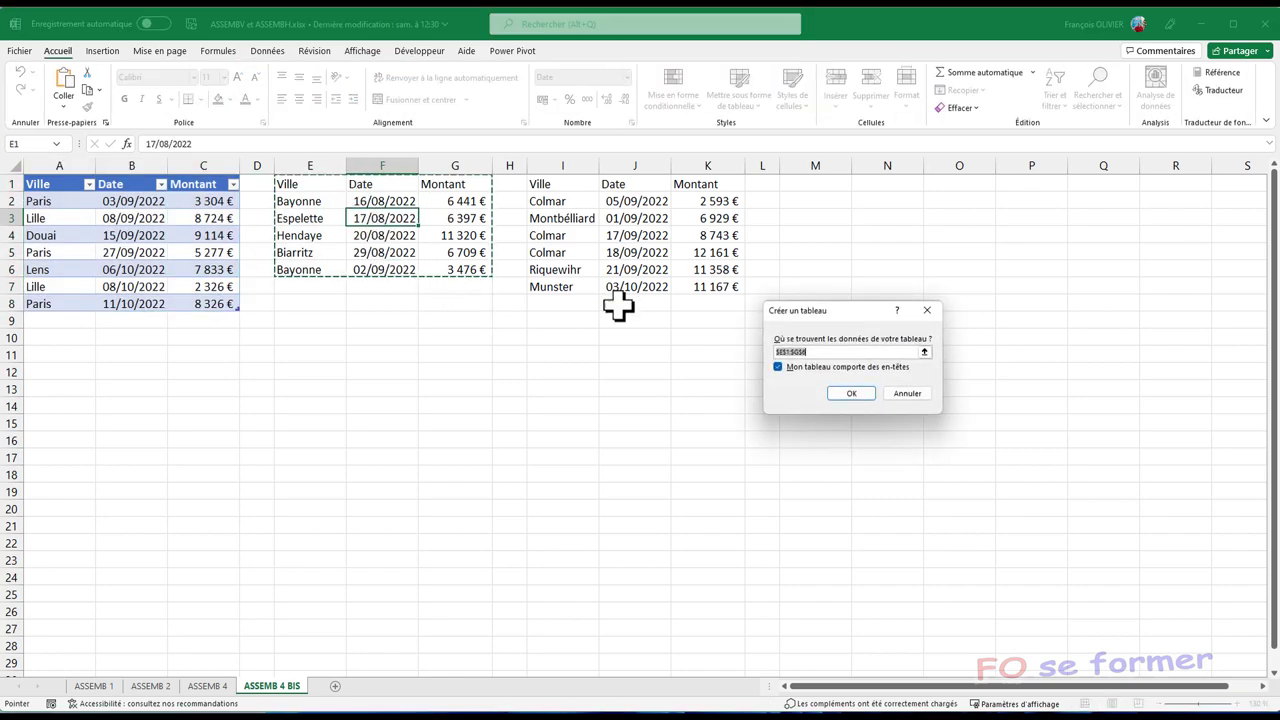
{"action": "left_click", "coordinate": [852, 393]}
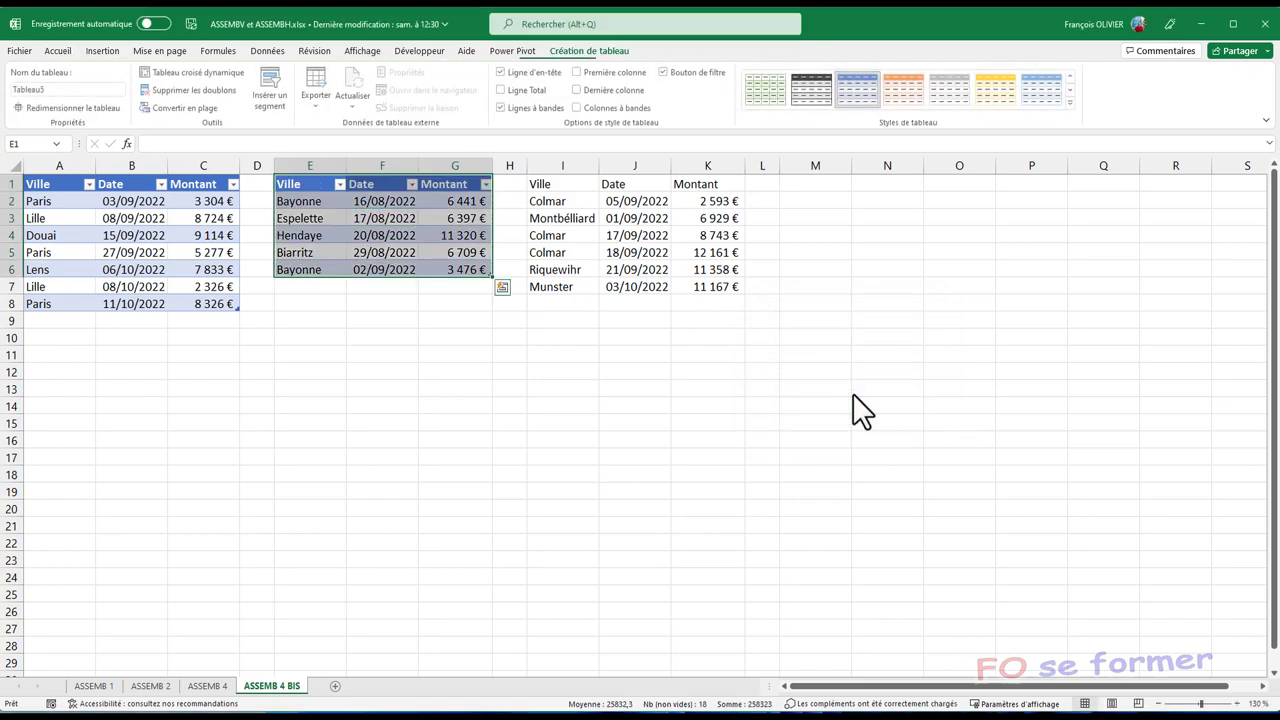
{"action": "left_click", "coordinate": [906, 90]}
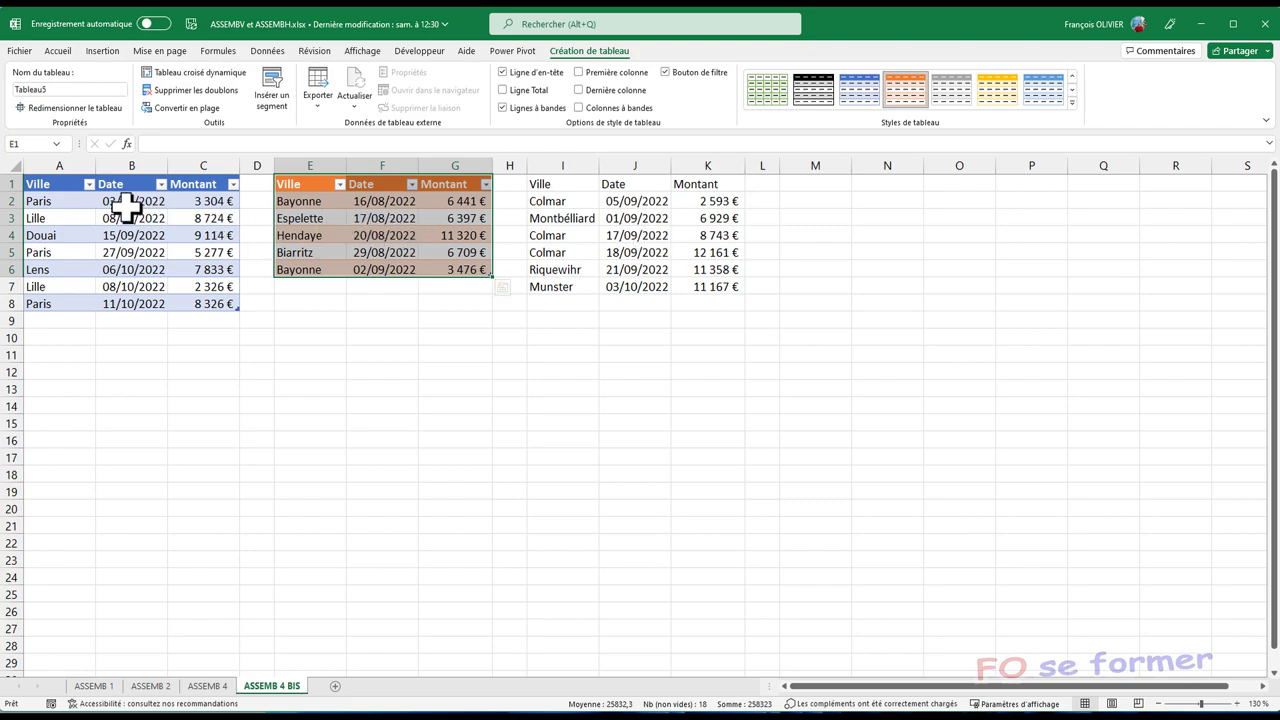
Step: Make the Colmar range I1:K7 a table with headers and a yellow style
{"action": "left_click", "coordinate": [634, 236]}
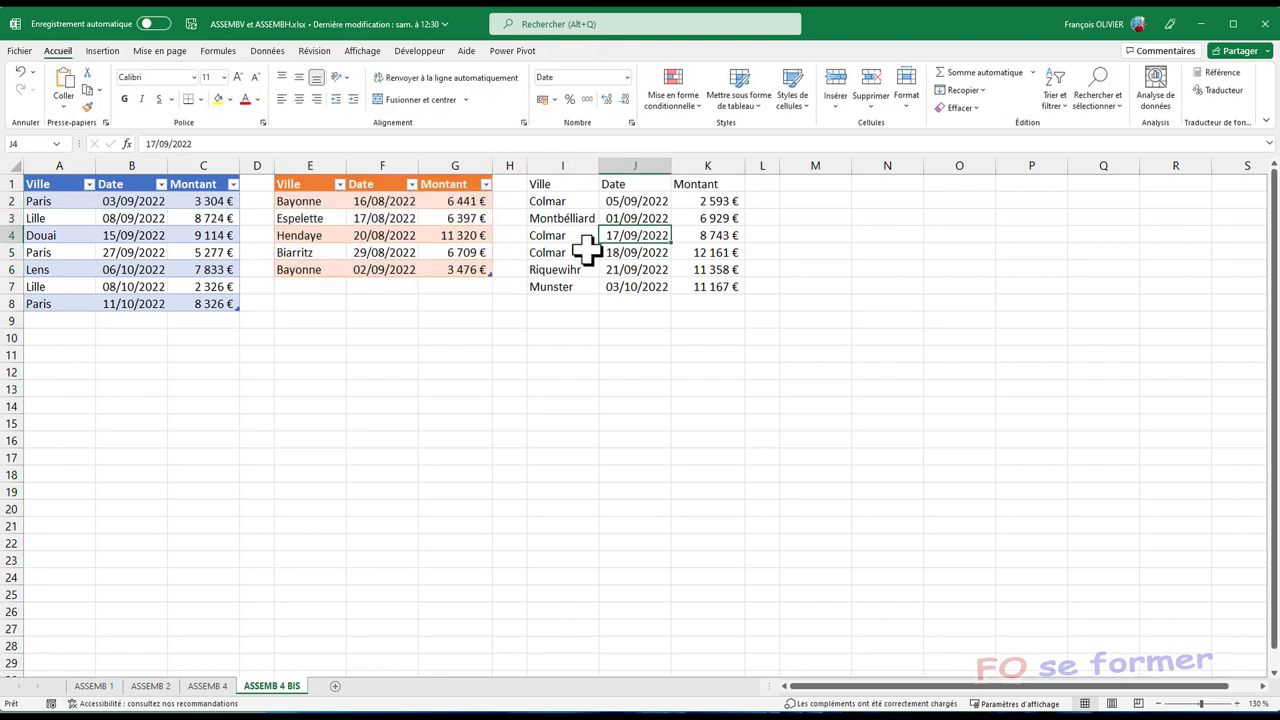
{"action": "key", "text": "ctrl+t"}
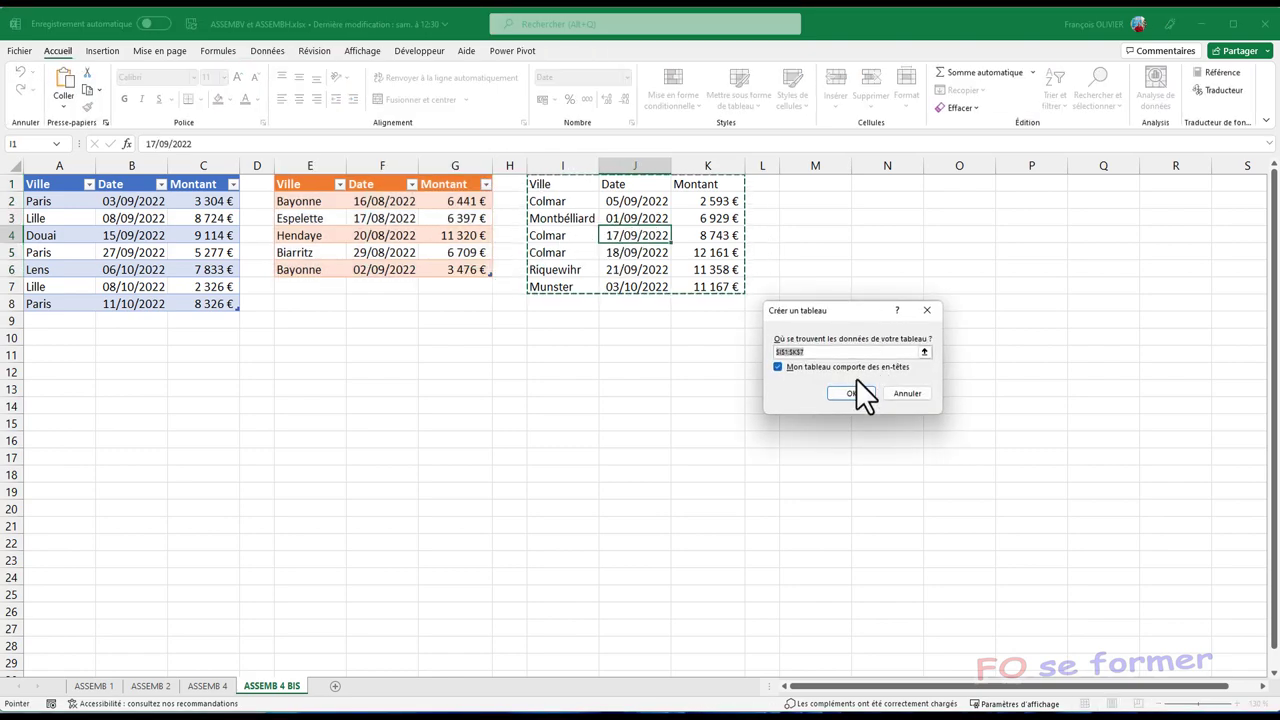
{"action": "left_click", "coordinate": [856, 393]}
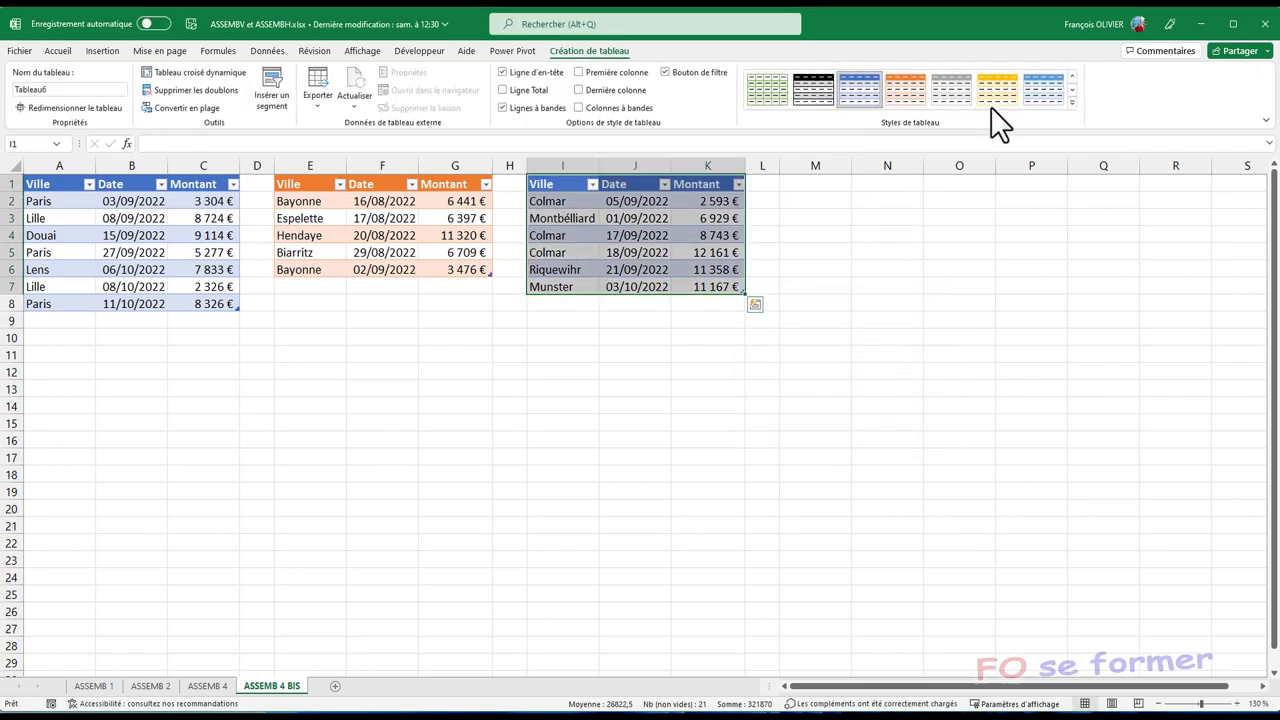
{"action": "left_click", "coordinate": [1018, 113]}
{"action": "left_click", "coordinate": [543, 371]}
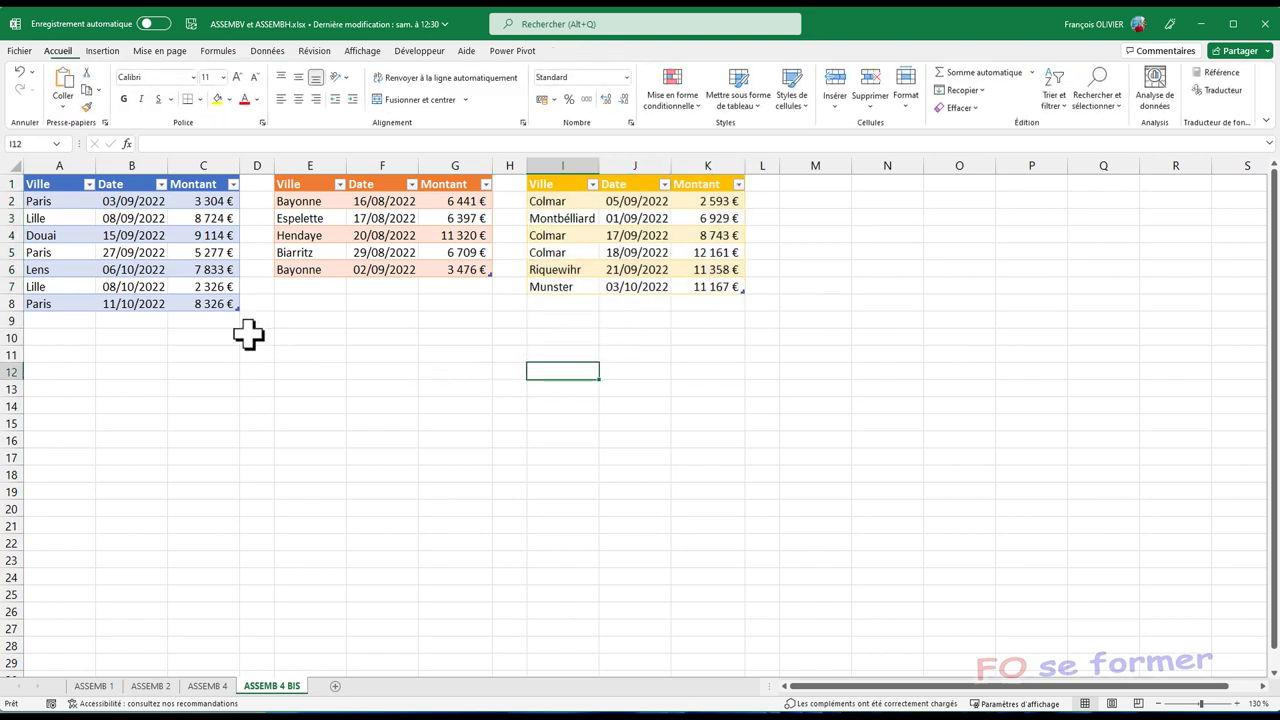
{"action": "left_click", "coordinate": [64, 345]}
{"action": "type", "text": "="}
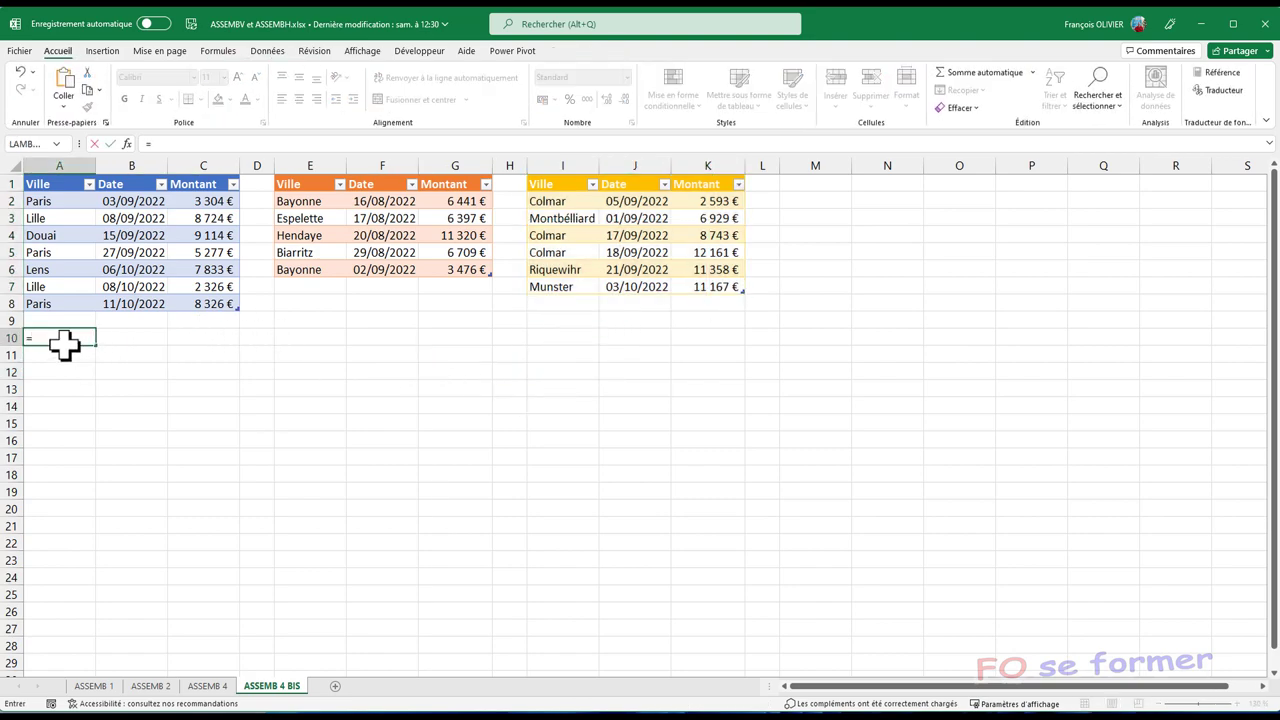
Step: Enter =ASSEMB.V(Tableau4[#Tout];Tableau5;Tableau6) in A10 to stack the blue, orange and yellow tables
{"action": "type", "text": "ass"}
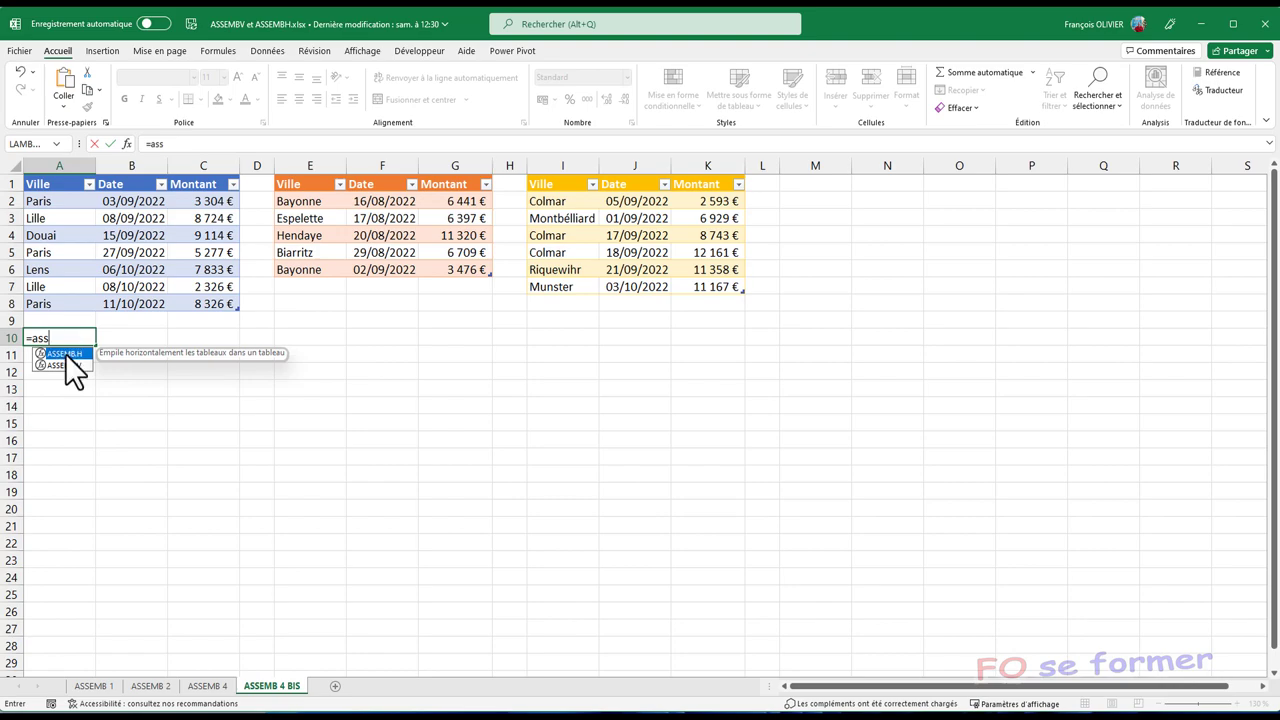
{"action": "left_click", "coordinate": [62, 362]}
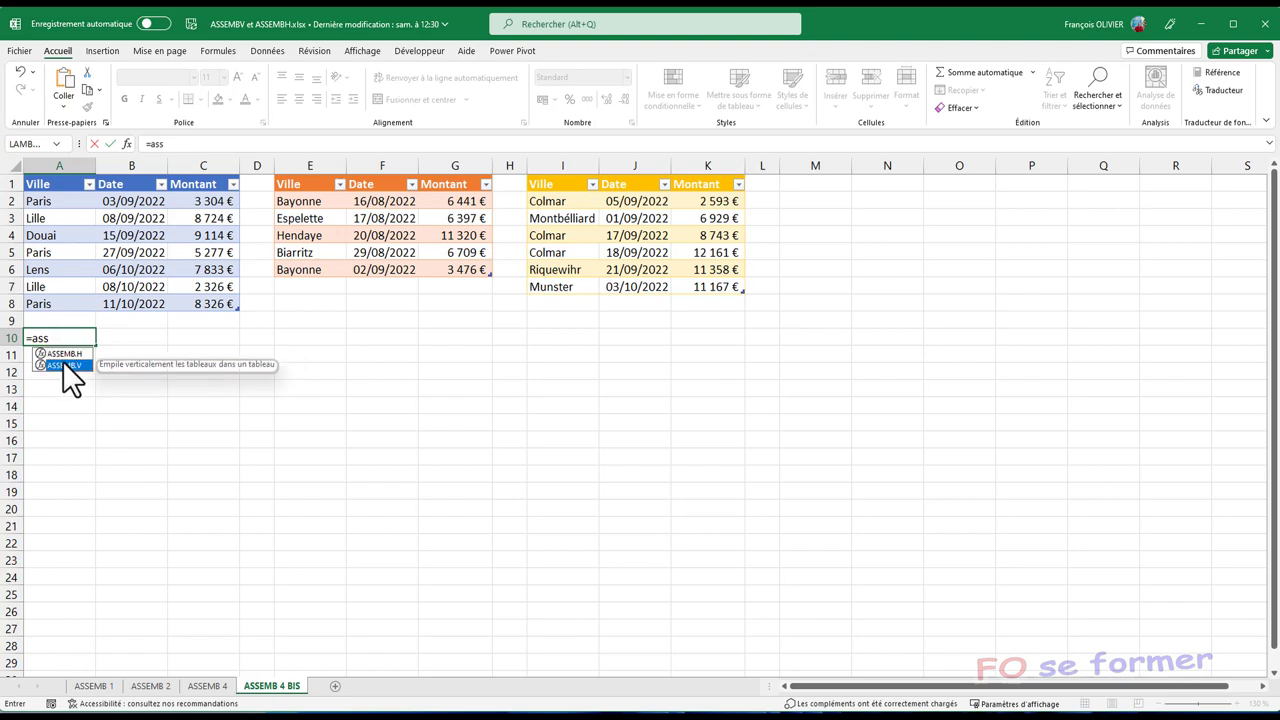
{"action": "double_click", "coordinate": [62, 365]}
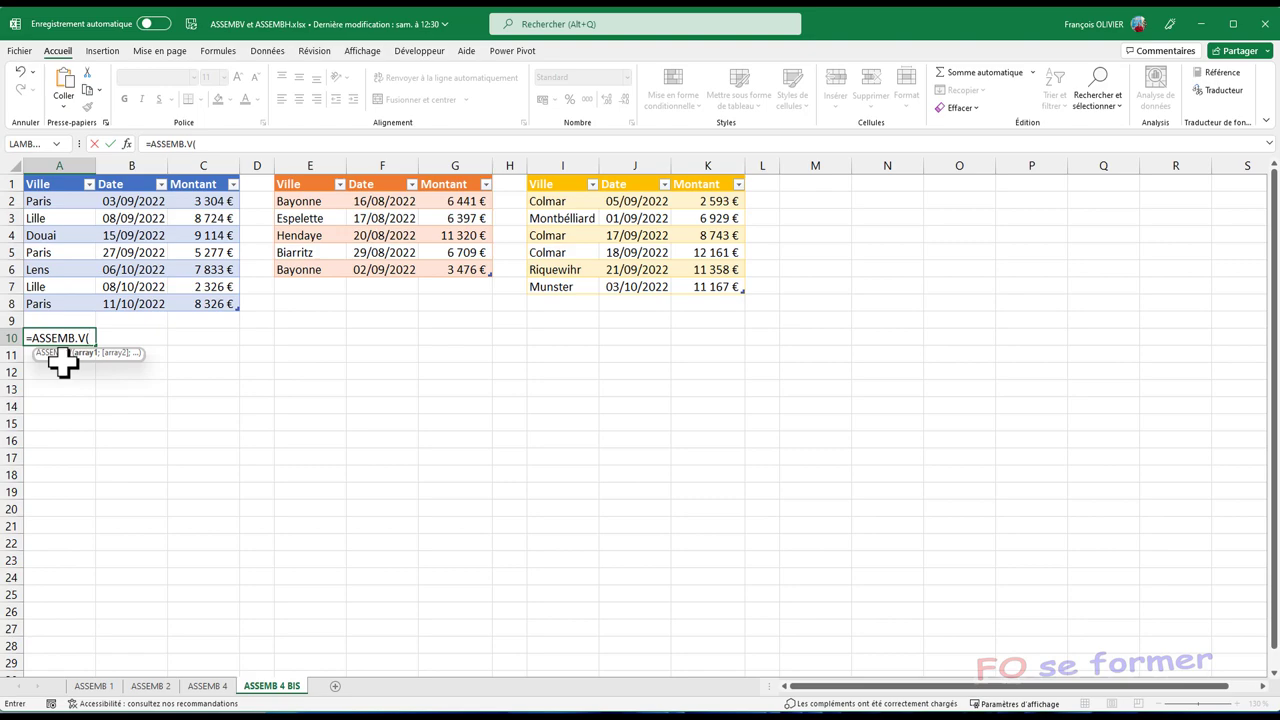
{"action": "left_click", "coordinate": [127, 143]}
{"action": "left_click_drag", "start_coordinate": [388, 16], "coordinate": [546, 339]}
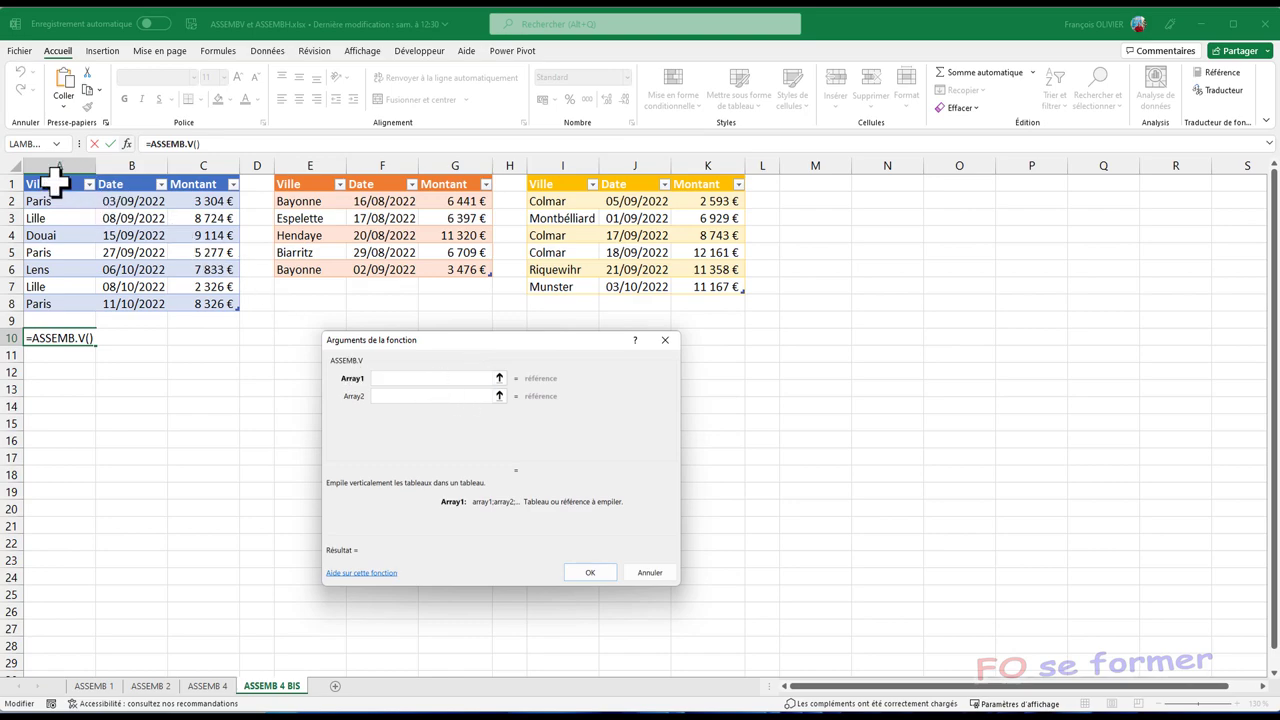
{"action": "mouse_move", "coordinate": [55, 185]}
{"action": "left_mouse_down"}
{"action": "mouse_move", "coordinate": [118, 213]}
{"action": "mouse_move", "coordinate": [206, 306]}
{"action": "left_mouse_up"}
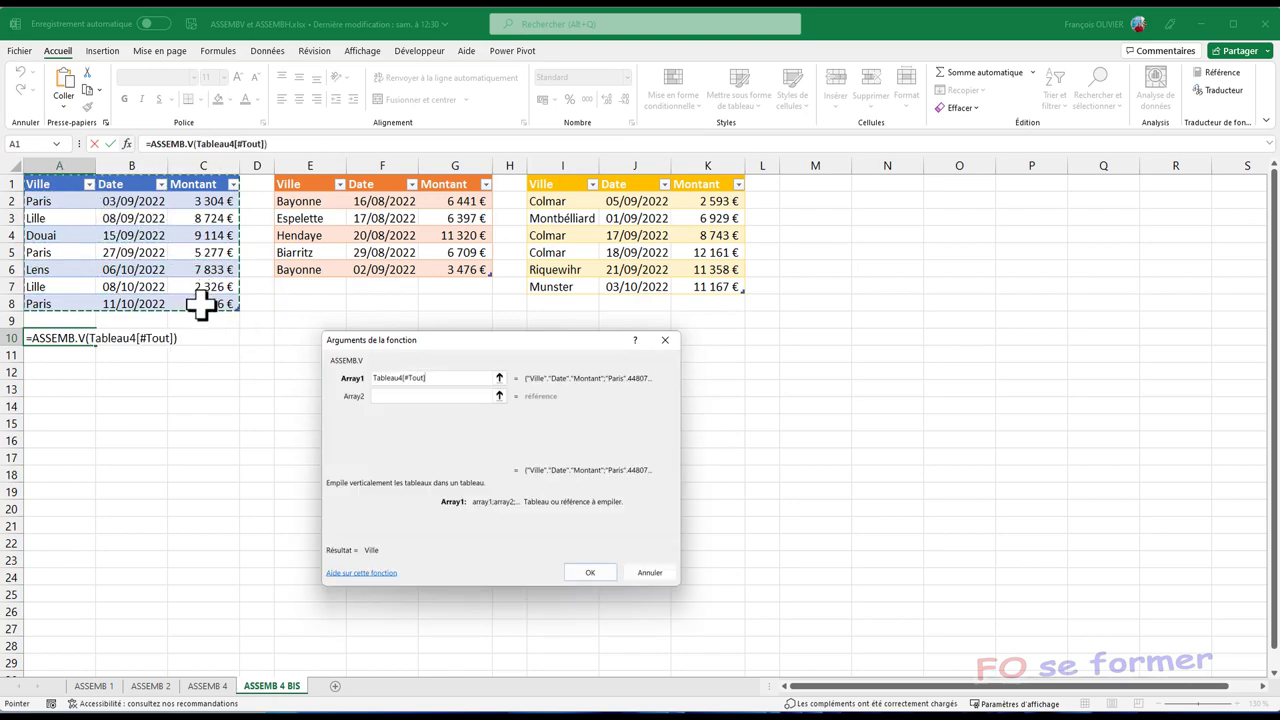
{"action": "left_click", "coordinate": [385, 397]}
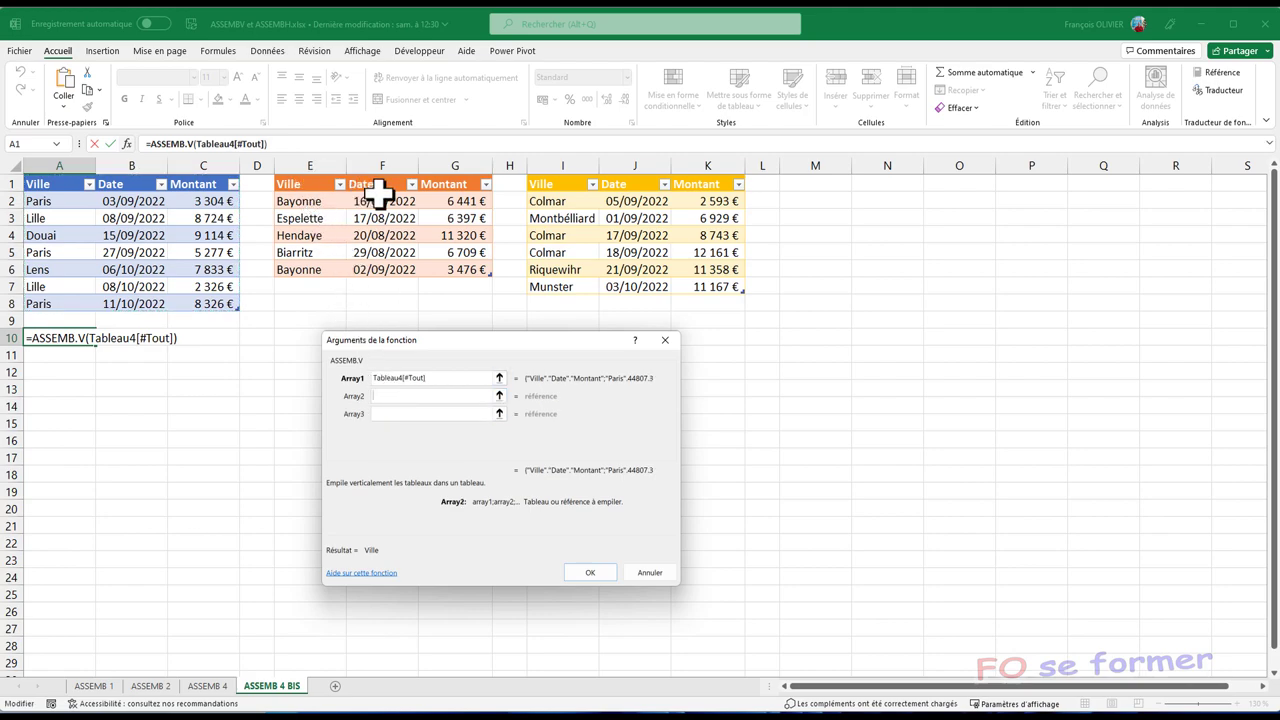
{"action": "left_click_drag", "start_coordinate": [296, 201], "coordinate": [455, 278]}
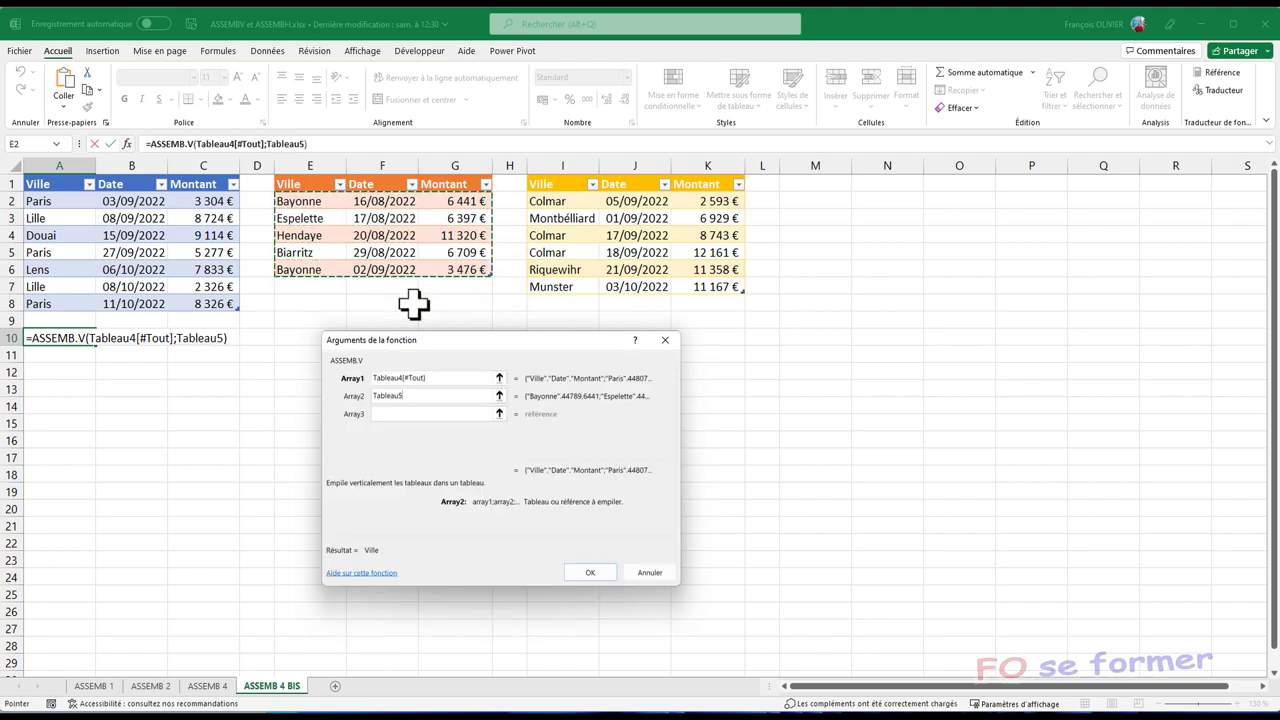
{"action": "left_click", "coordinate": [382, 413]}
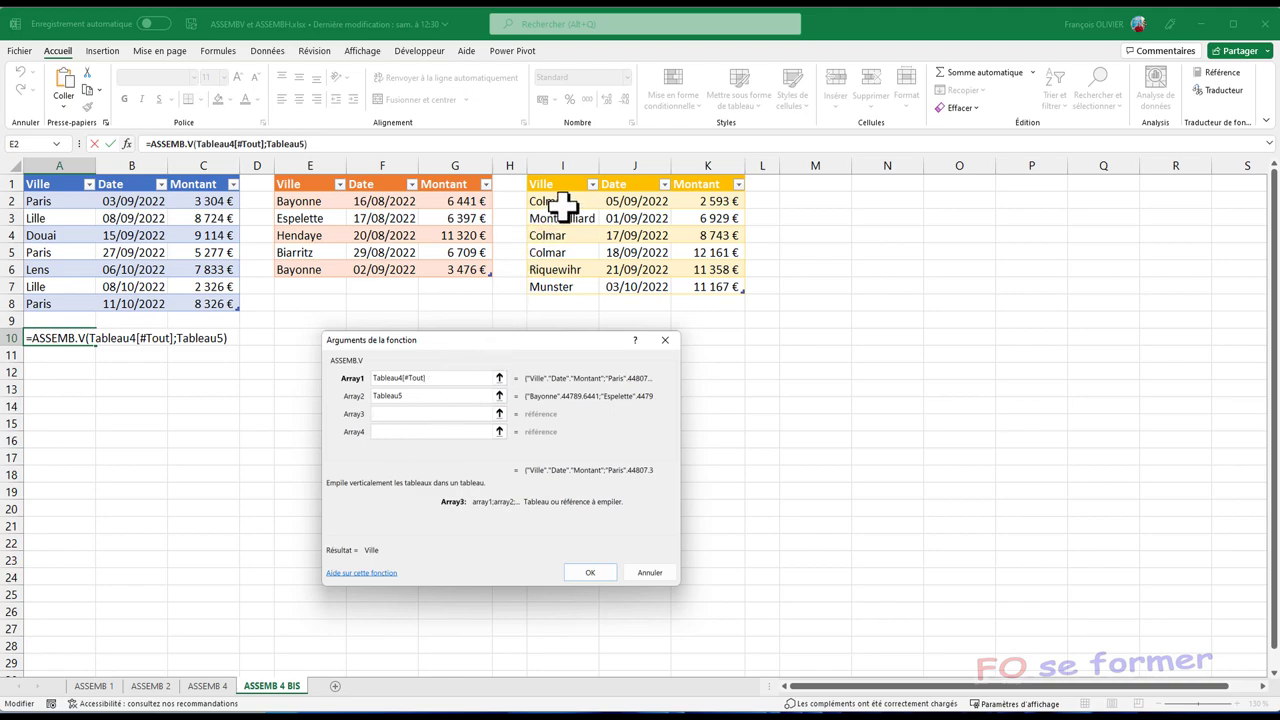
{"action": "left_click_drag", "start_coordinate": [565, 205], "coordinate": [686, 278]}
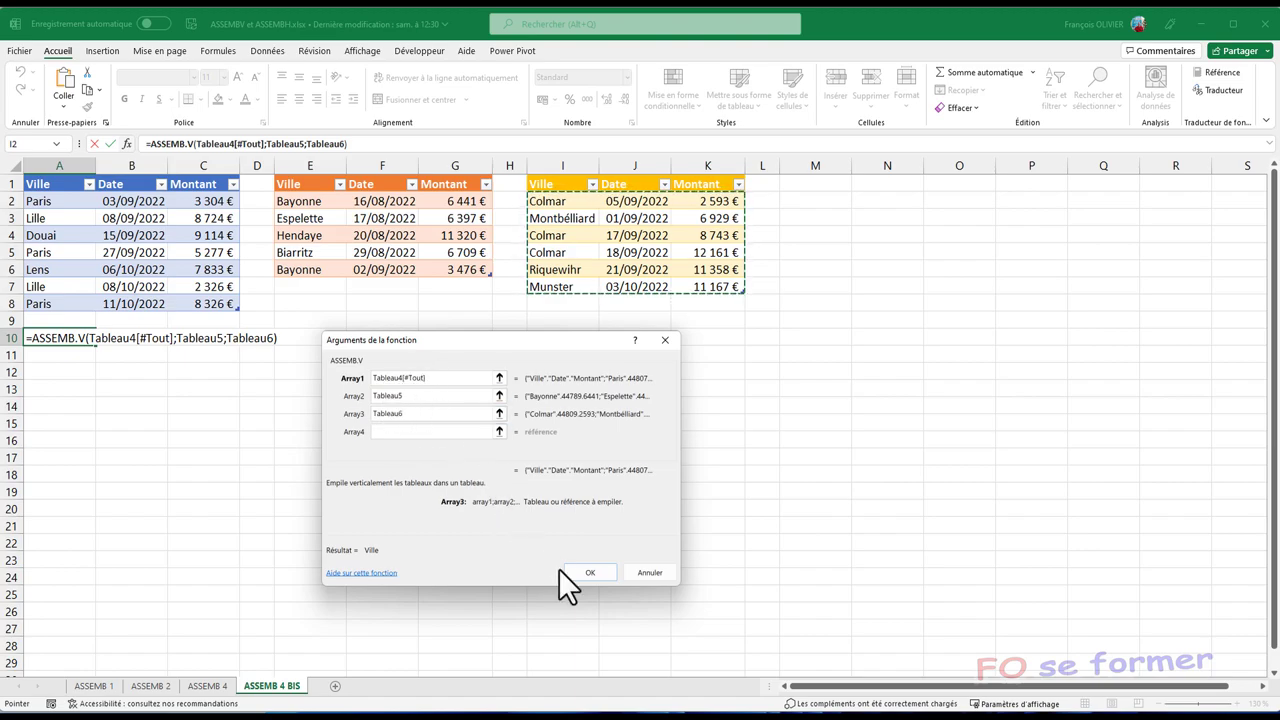
{"action": "left_click", "coordinate": [586, 572]}
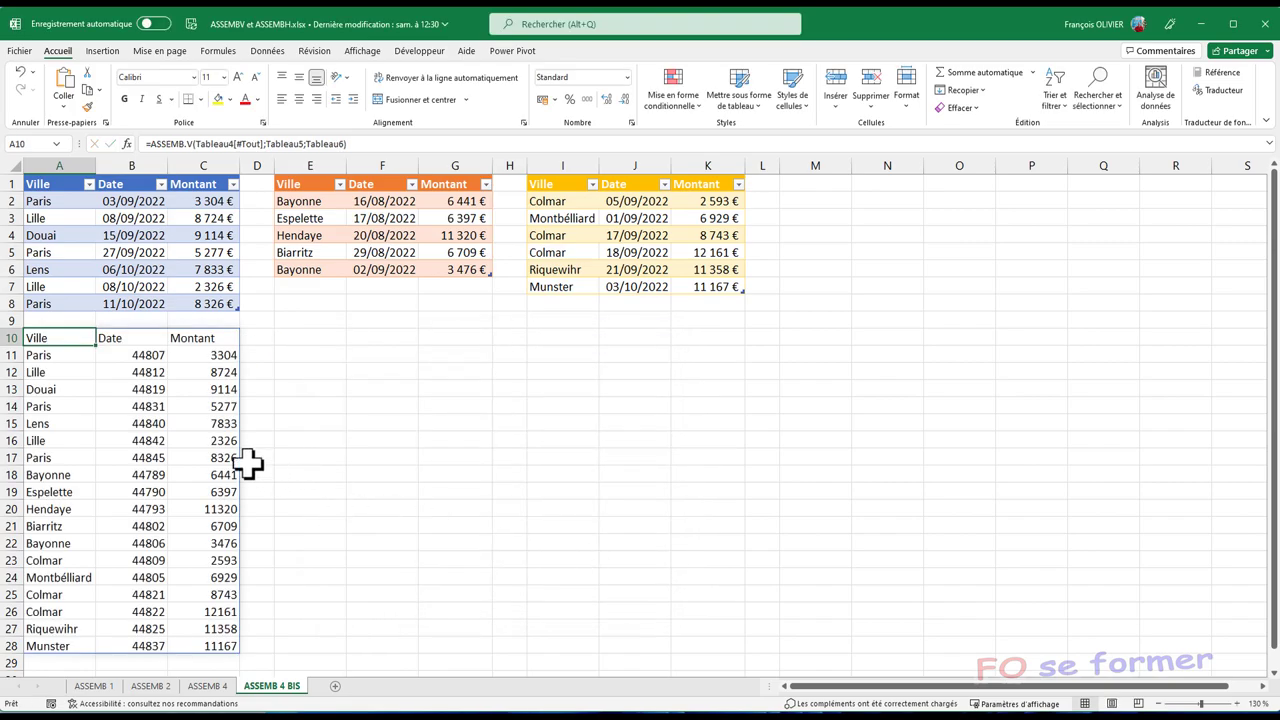
Step: Apply the Date courte number format to the stacked dates in B11:B28
{"action": "left_click_drag", "start_coordinate": [141, 356], "coordinate": [140, 643]}
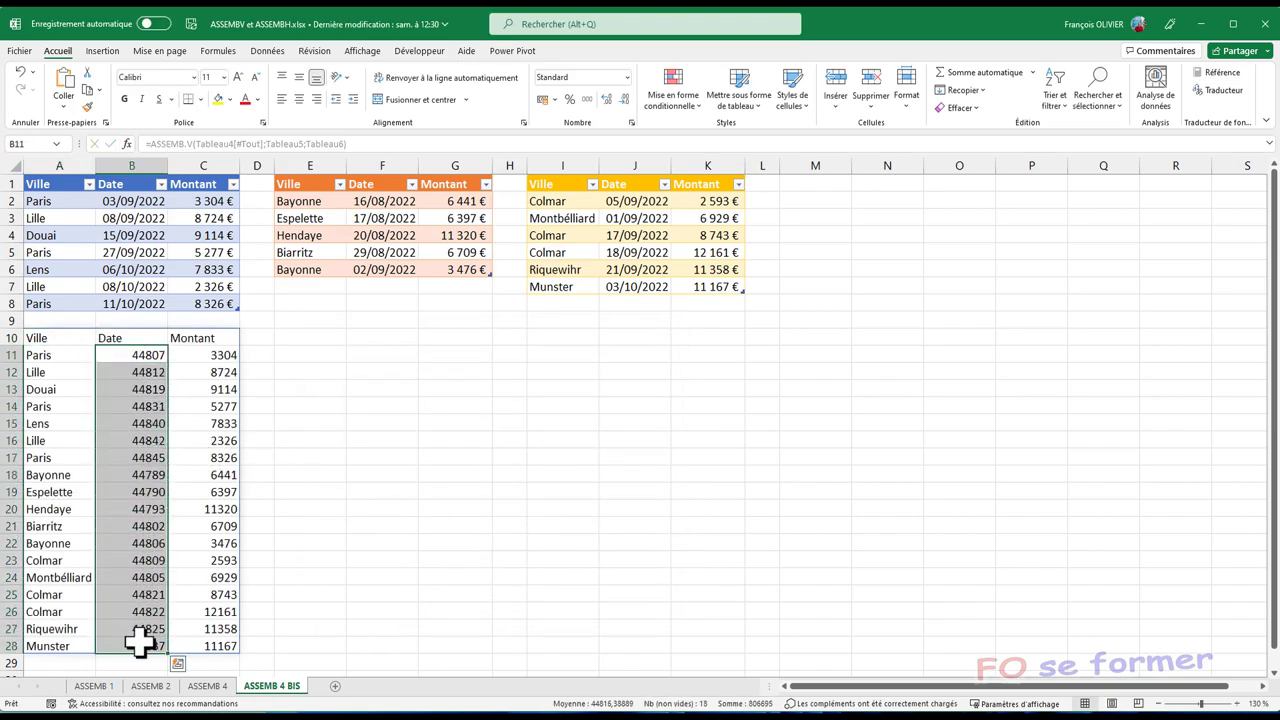
{"action": "left_click", "coordinate": [626, 76]}
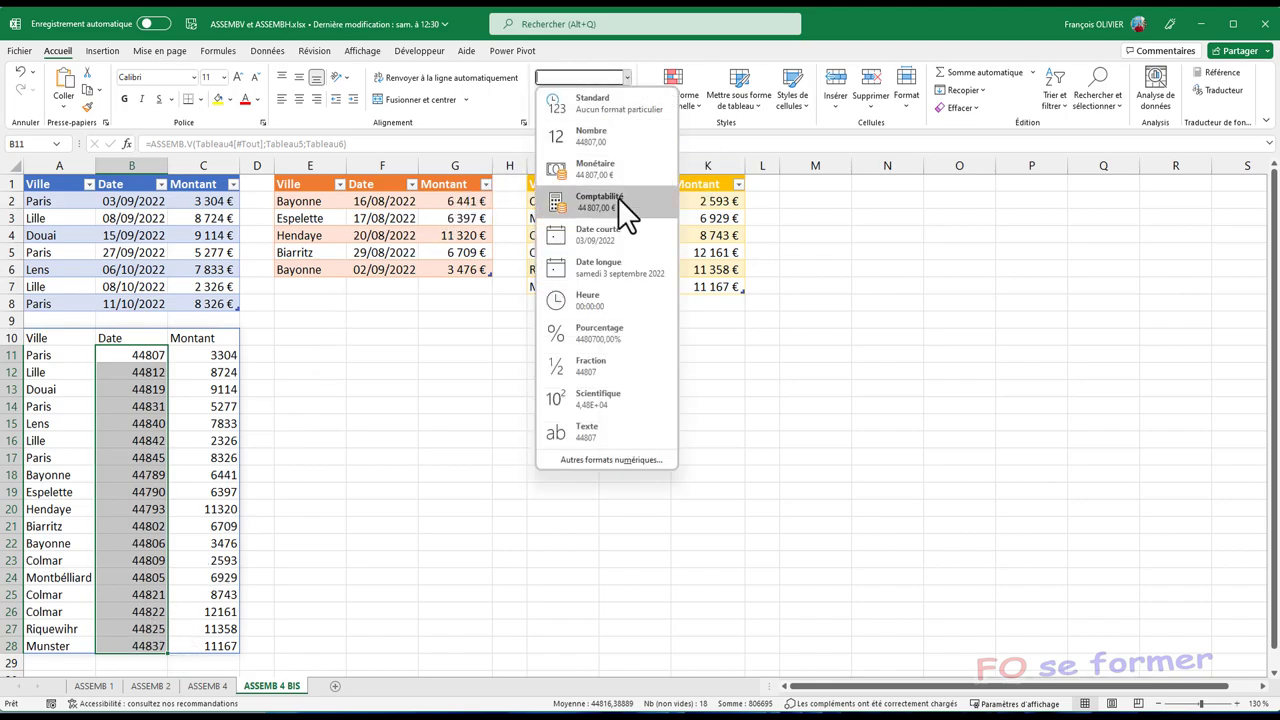
{"action": "left_click", "coordinate": [608, 236]}
{"action": "left_click", "coordinate": [337, 480]}
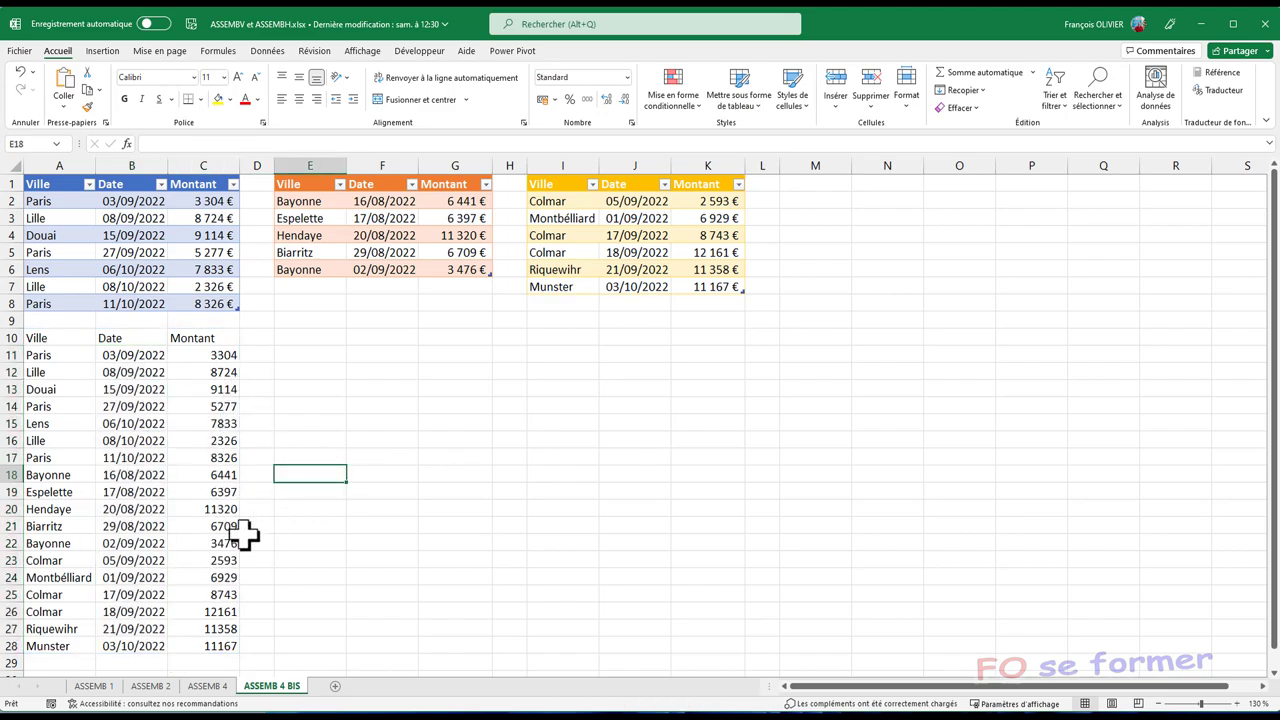
{"action": "left_click", "coordinate": [327, 288]}
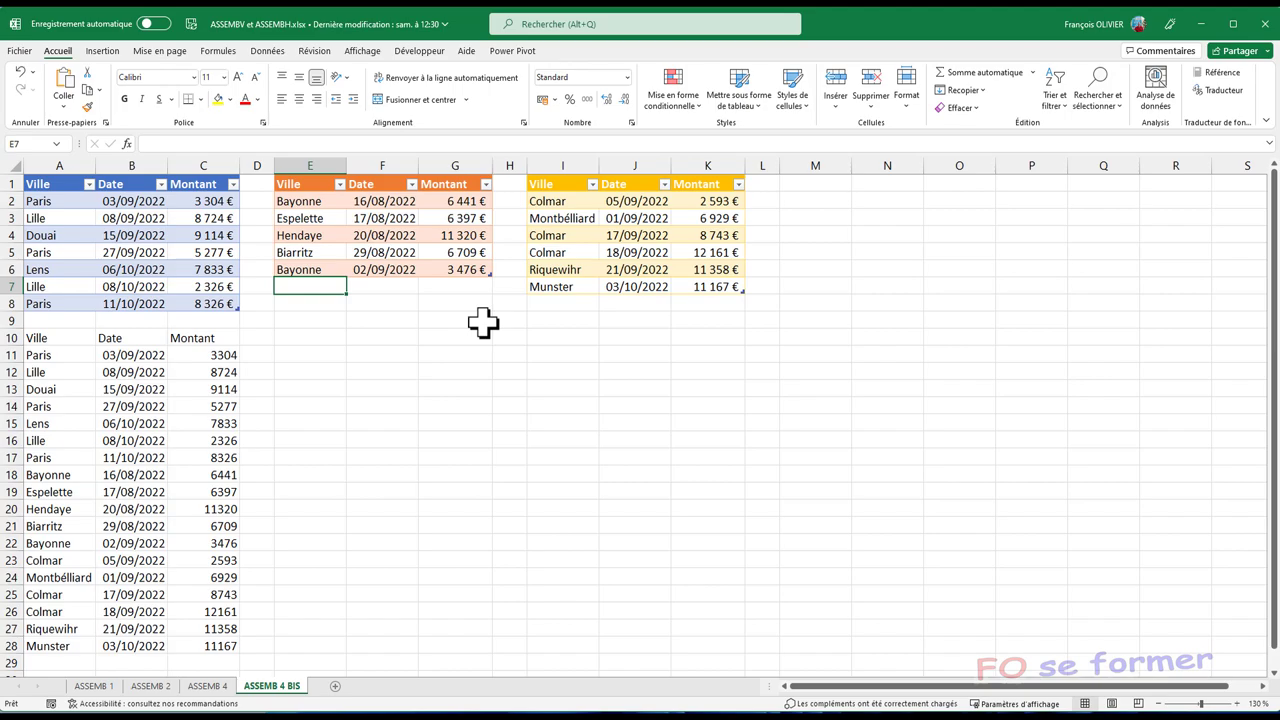
Step: Fill the new orange-table row with Espelette, 07/09/2022 and 4500, watching row 23 of the stack update
{"action": "type", "text": "Espelette"}
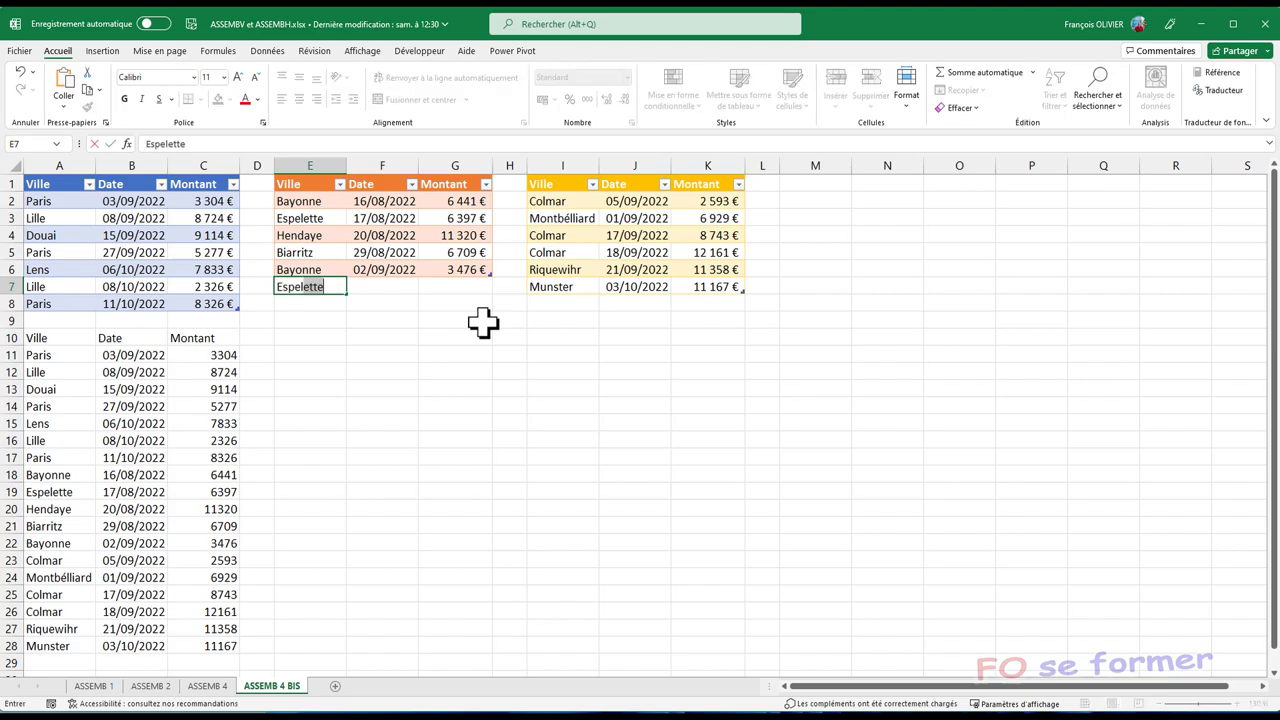
{"action": "key", "text": "Tab"}
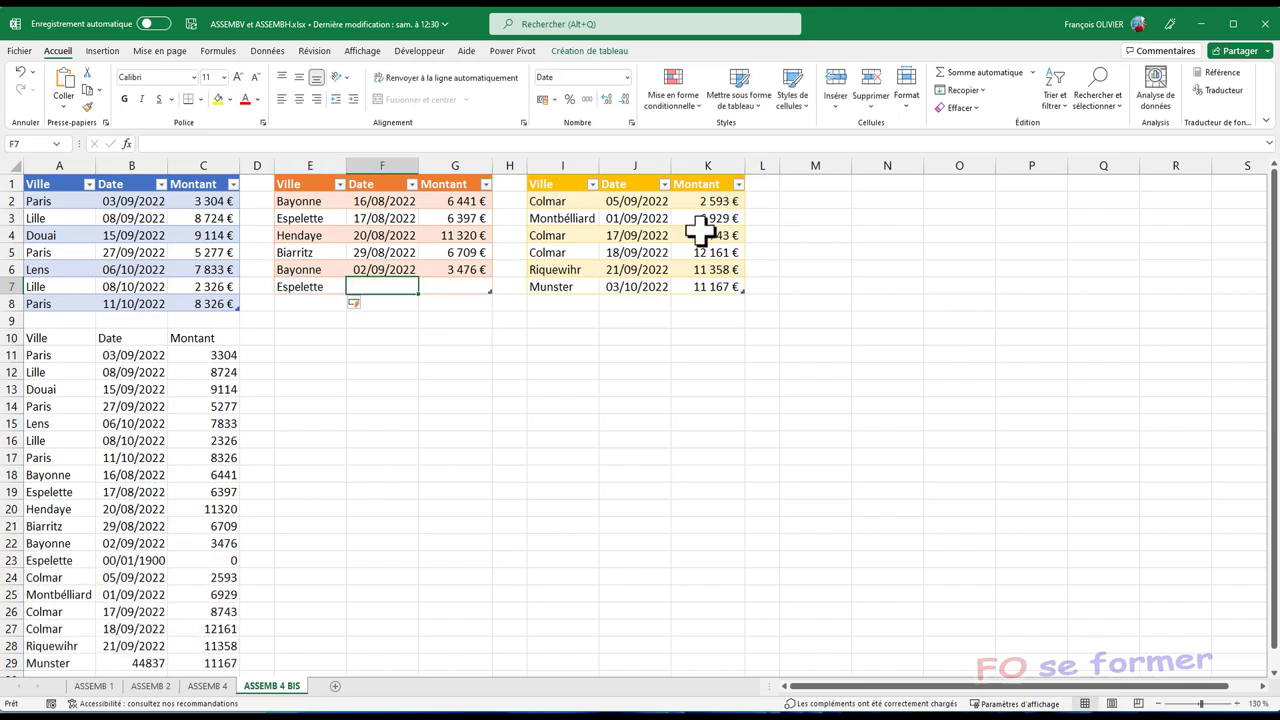
{"action": "left_click", "coordinate": [9, 562]}
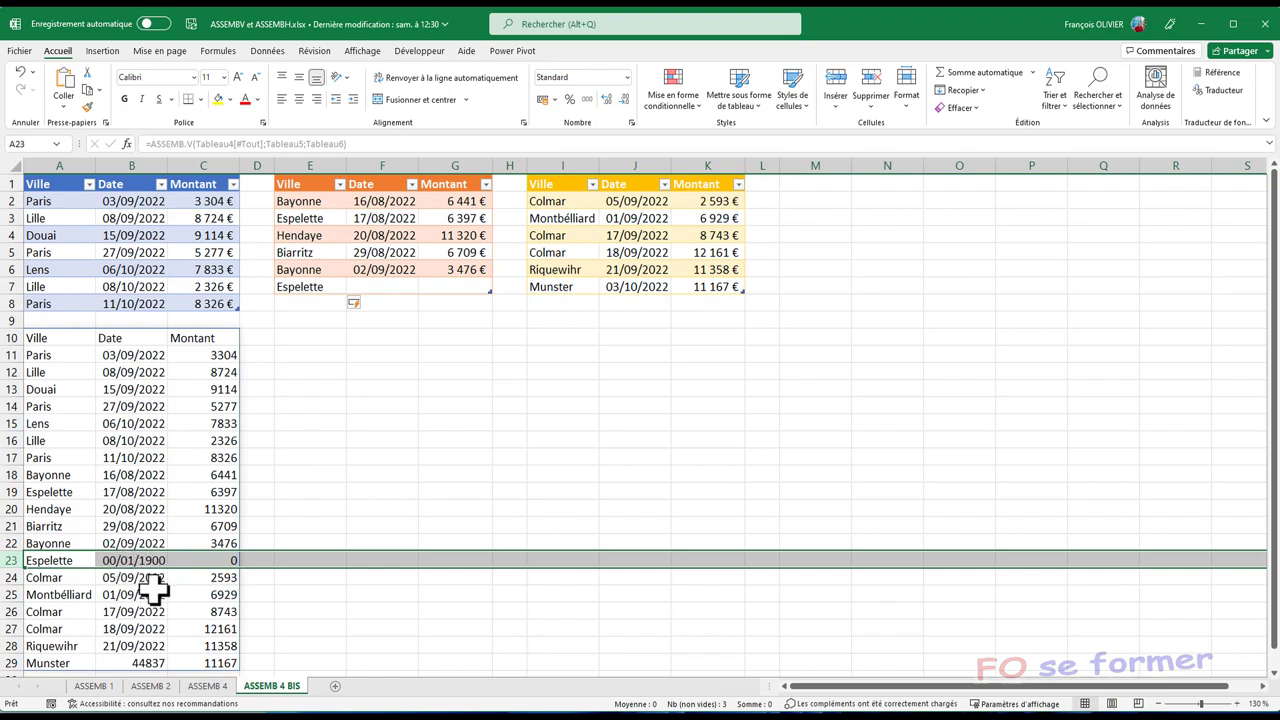
{"action": "left_click", "coordinate": [369, 288]}
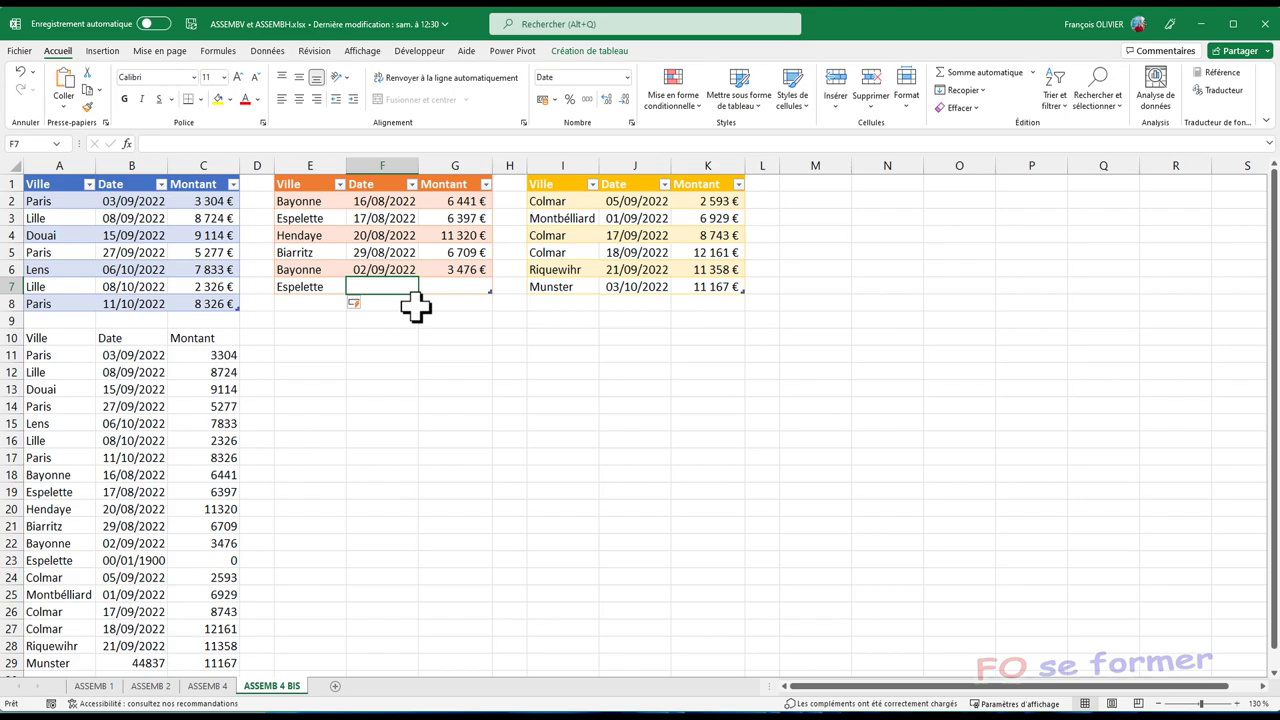
{"action": "type", "text": "07/09/2022"}
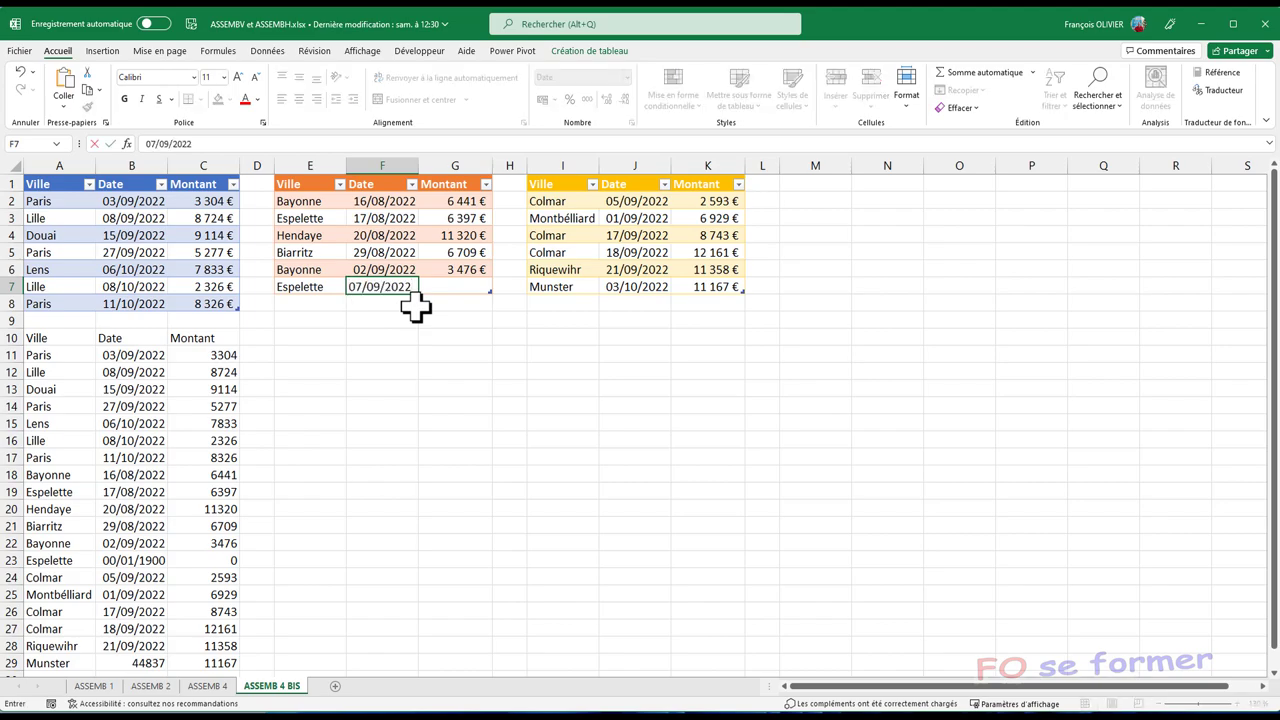
{"action": "key", "text": "Tab"}
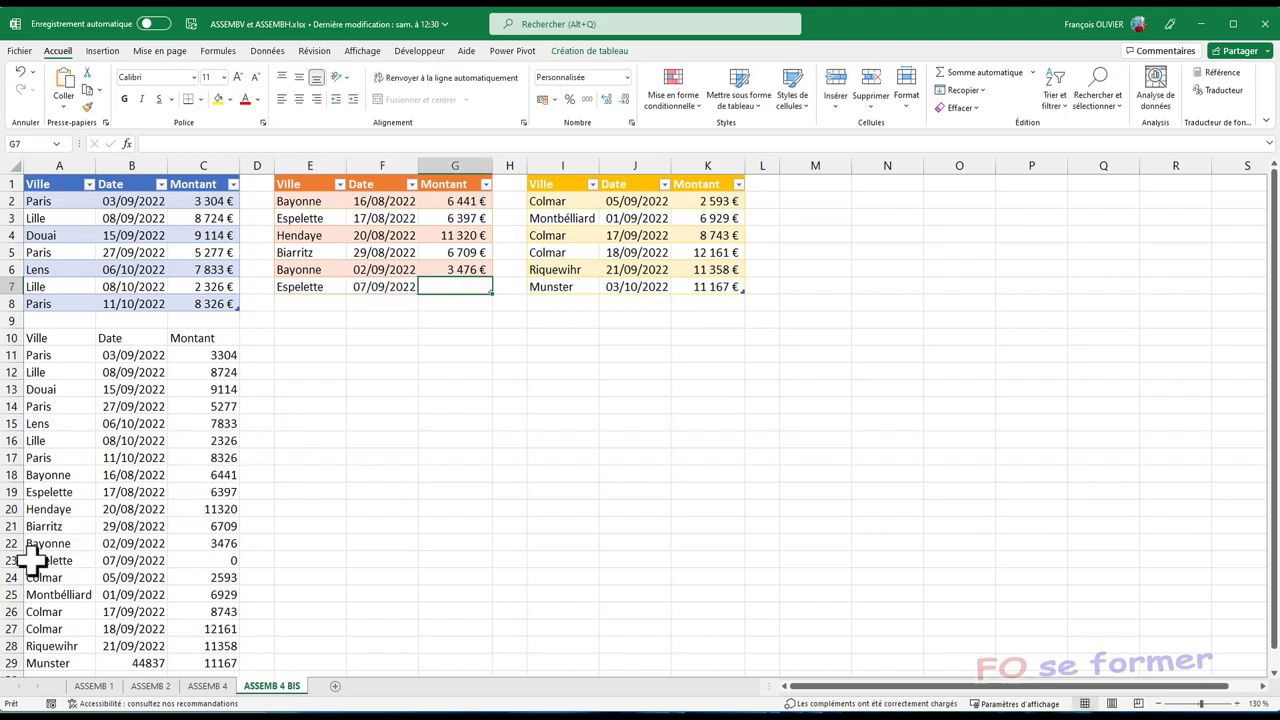
{"action": "left_click", "coordinate": [12, 560]}
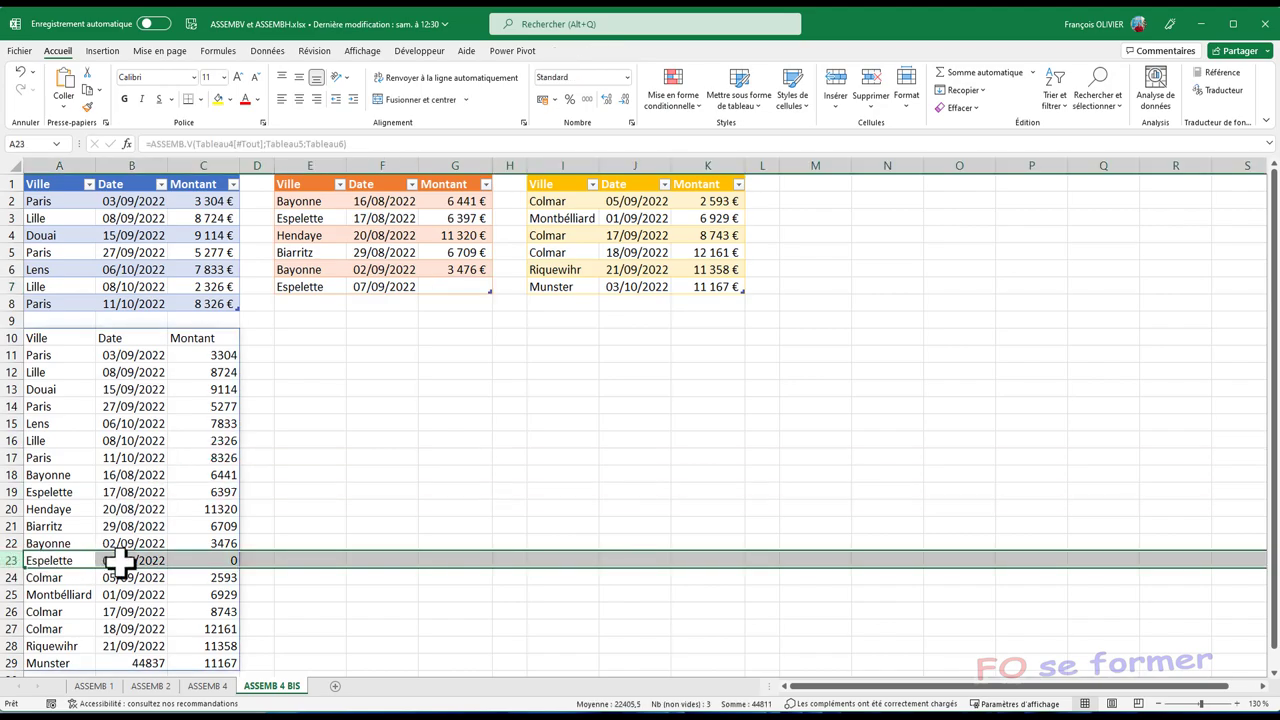
{"action": "left_click", "coordinate": [463, 287]}
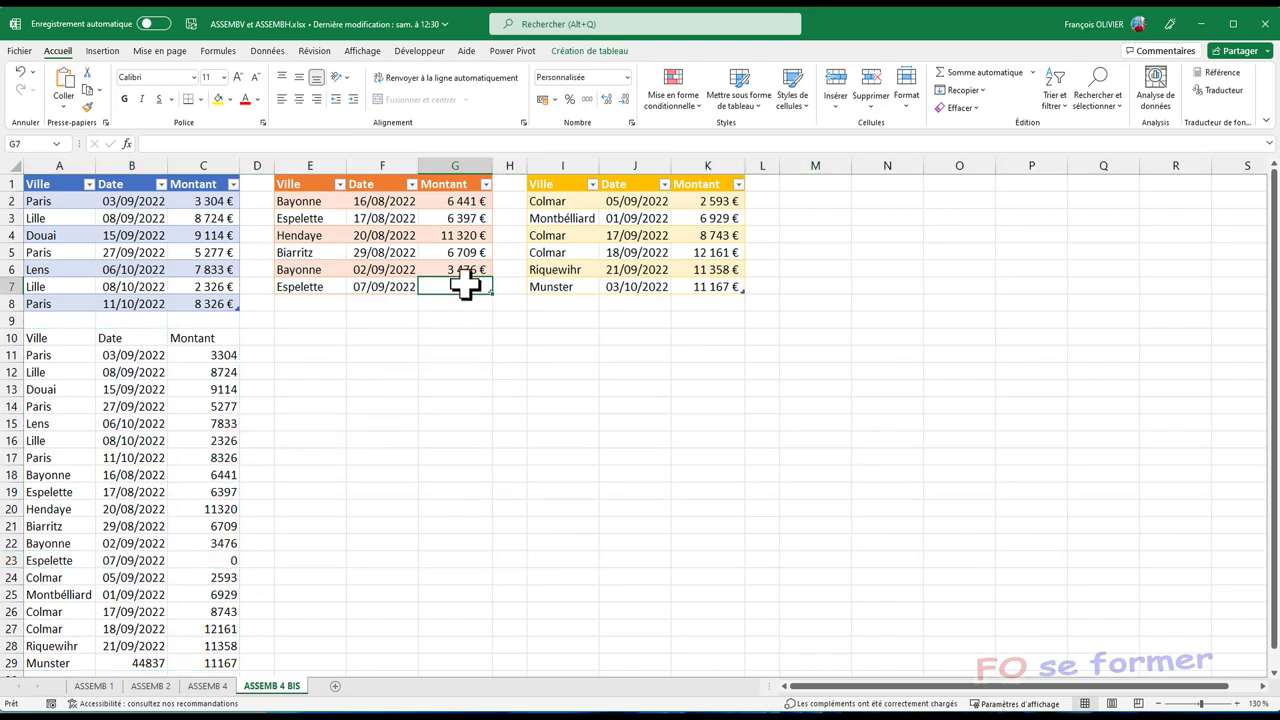
{"action": "type", "text": "4500"}
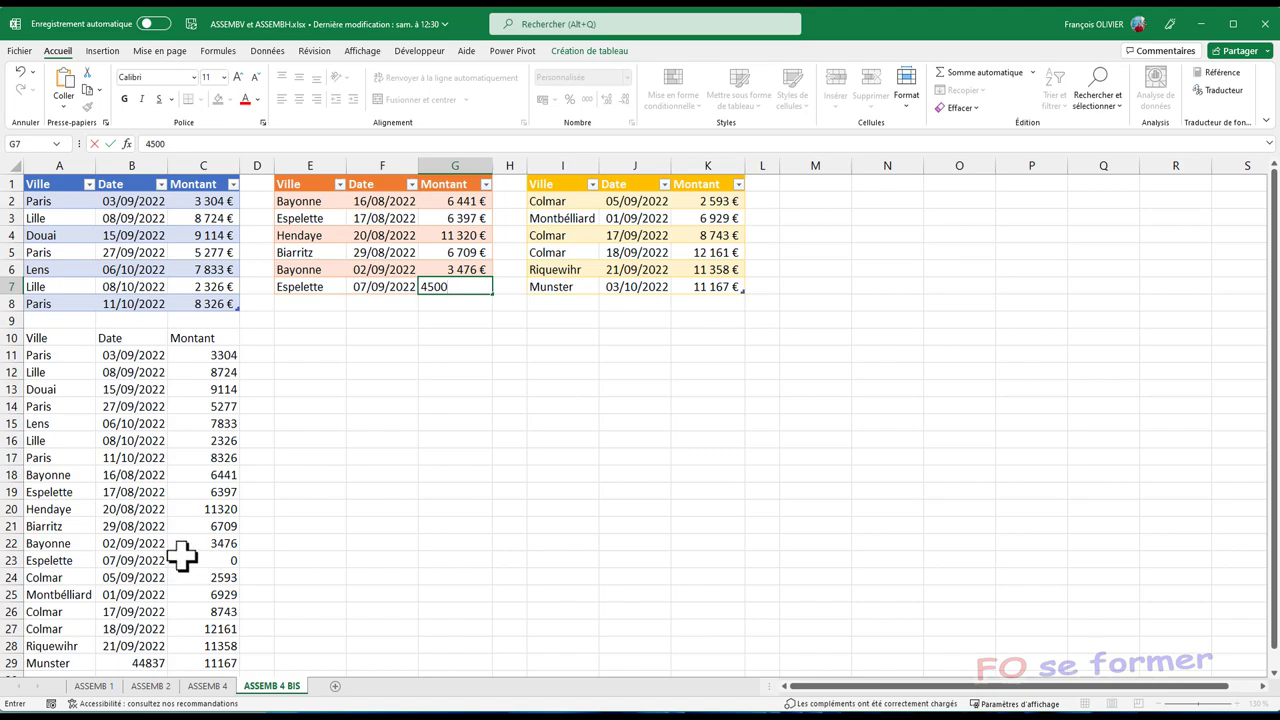
{"action": "key", "text": "Return"}
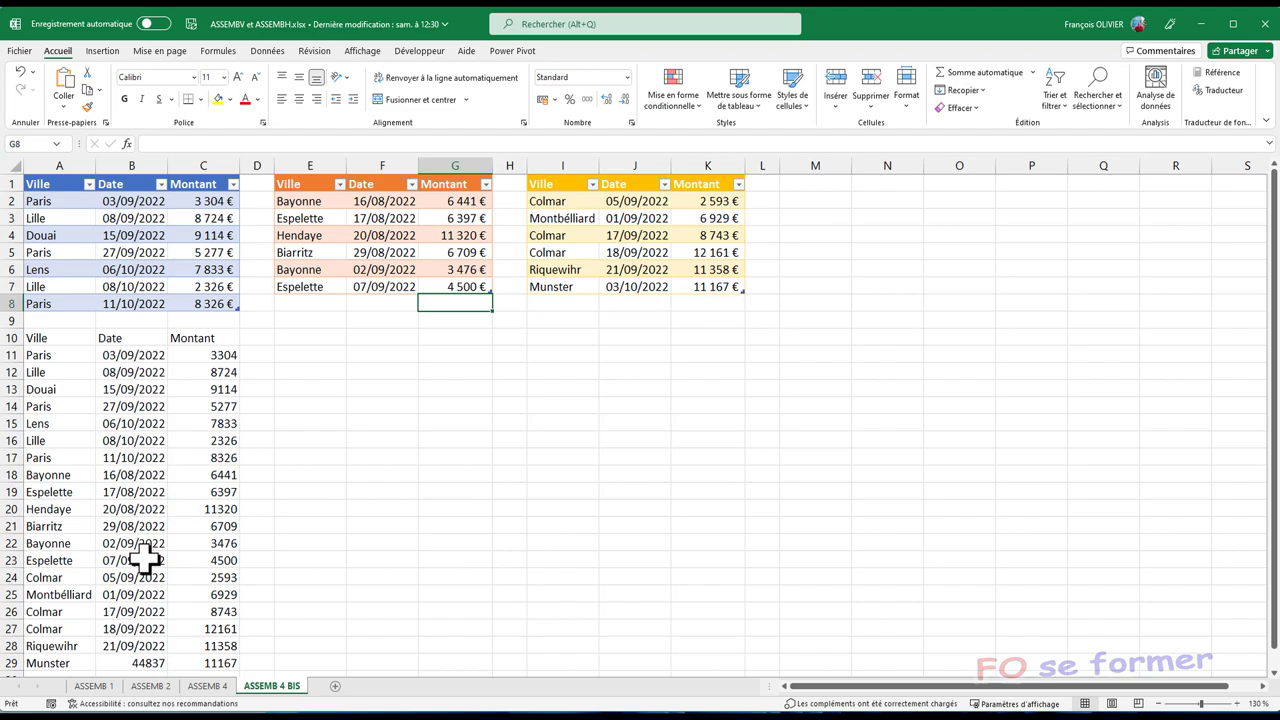